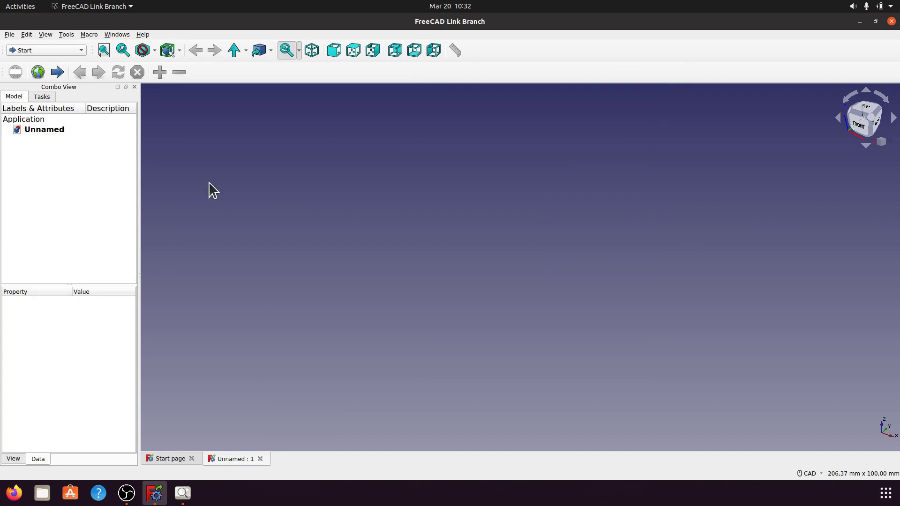
# Leave the workbench unchanged and bring up the a001.png reference drawing in Image Viewer
pyautogui.click(80, 49)
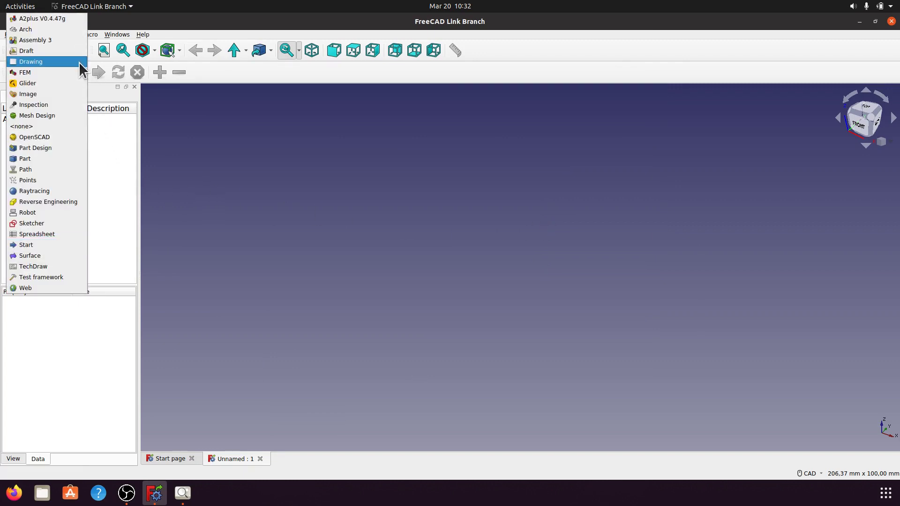
pyautogui.click(199, 161)
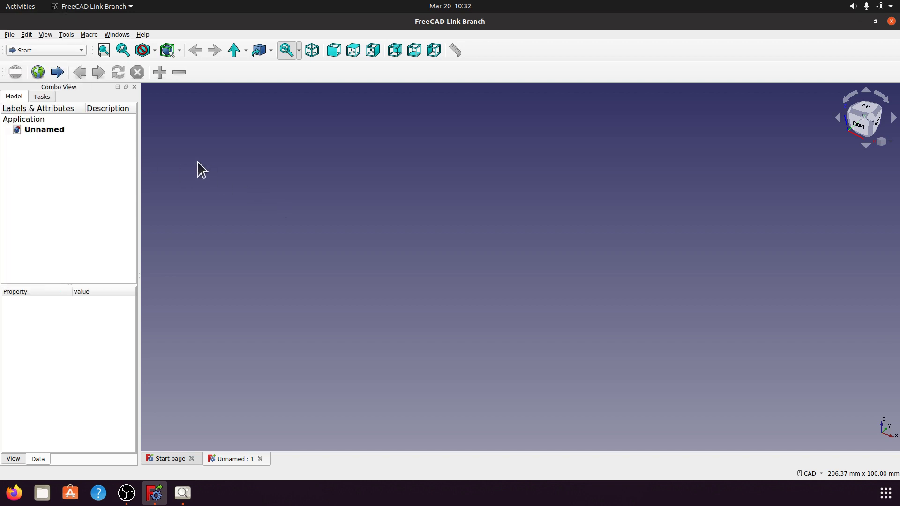
pyautogui.click(183, 492)
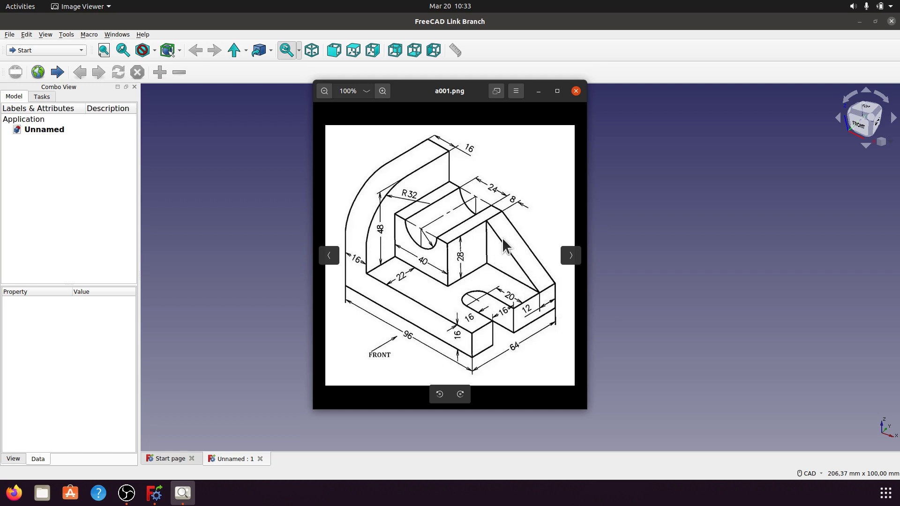
# Minimize the a001.png drawing after reviewing its bracket dimensions
pyautogui.click(538, 92)
# Switch to Part Design, create a body, and open a new sketch on XZ_Plane
pyautogui.click(81, 50)
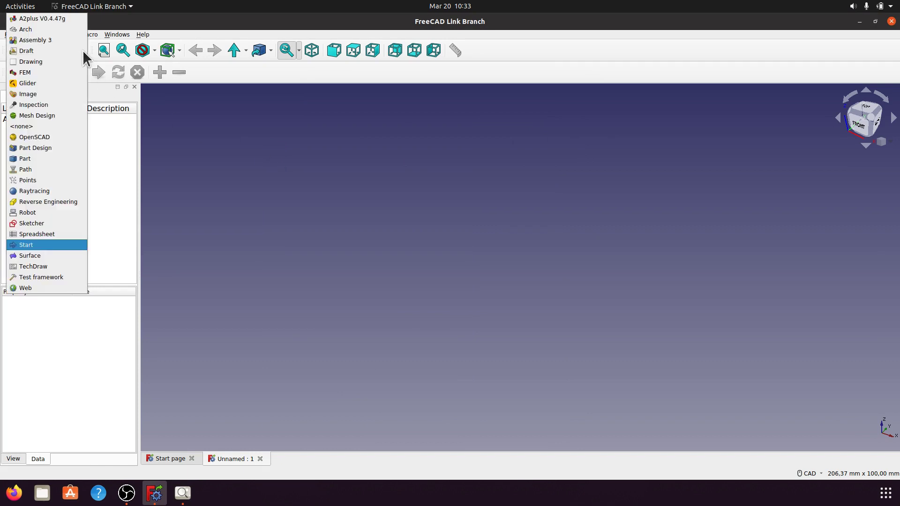
pyautogui.click(45, 149)
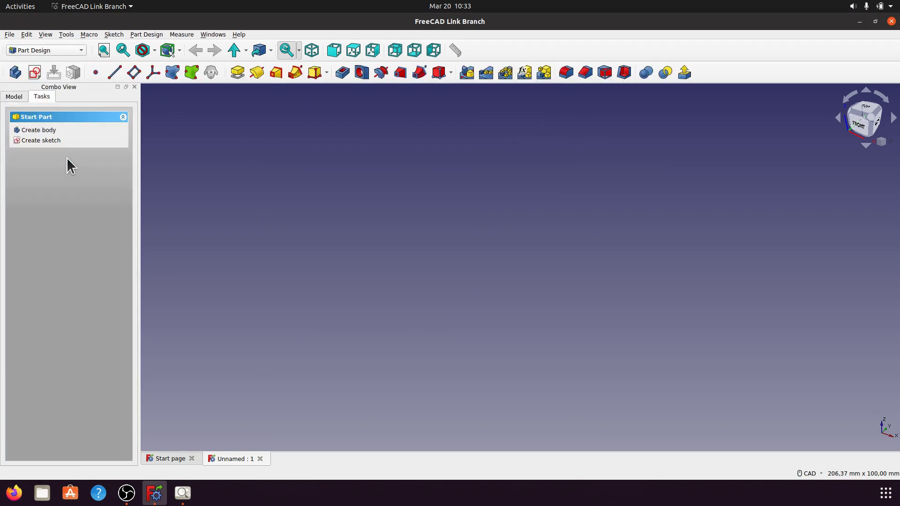
pyautogui.click(42, 131)
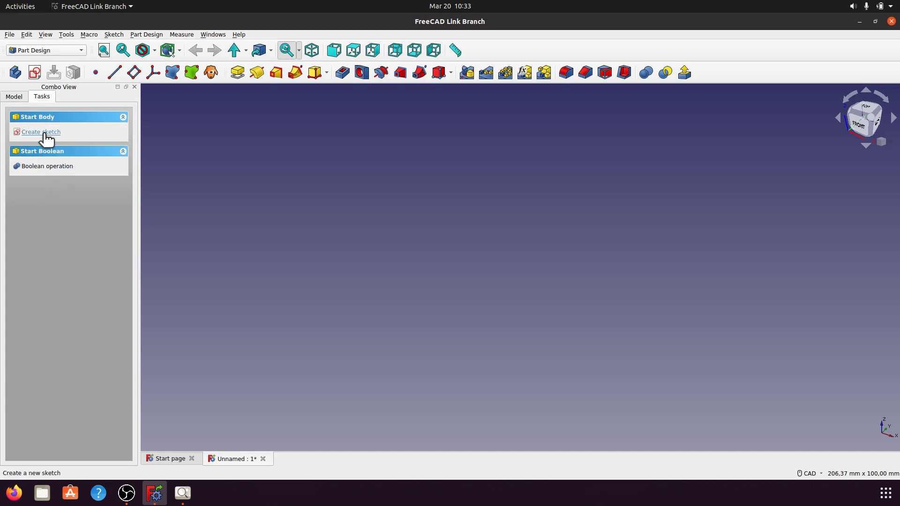
pyautogui.click(44, 132)
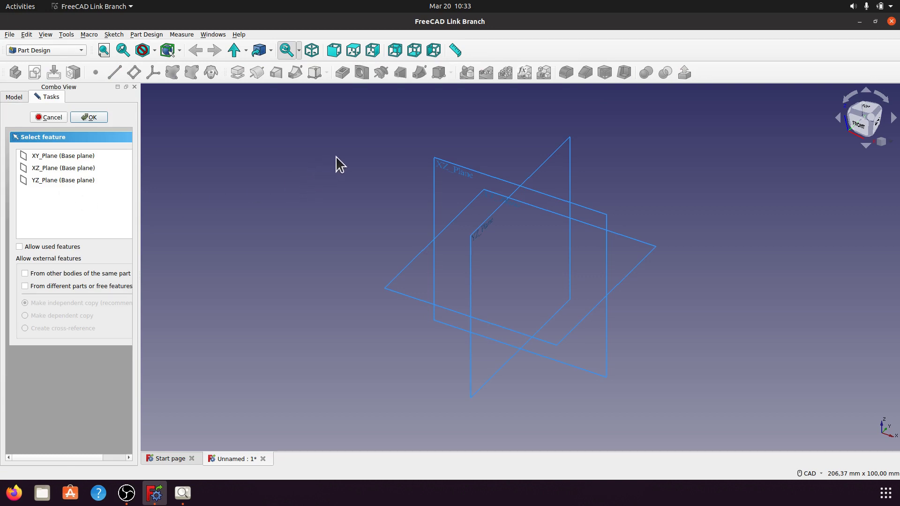
pyautogui.click(453, 166)
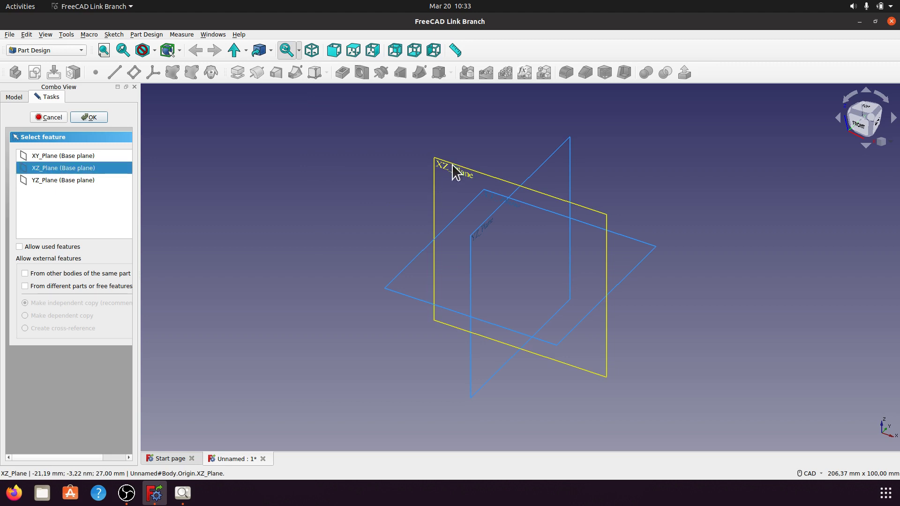
pyautogui.click(100, 117)
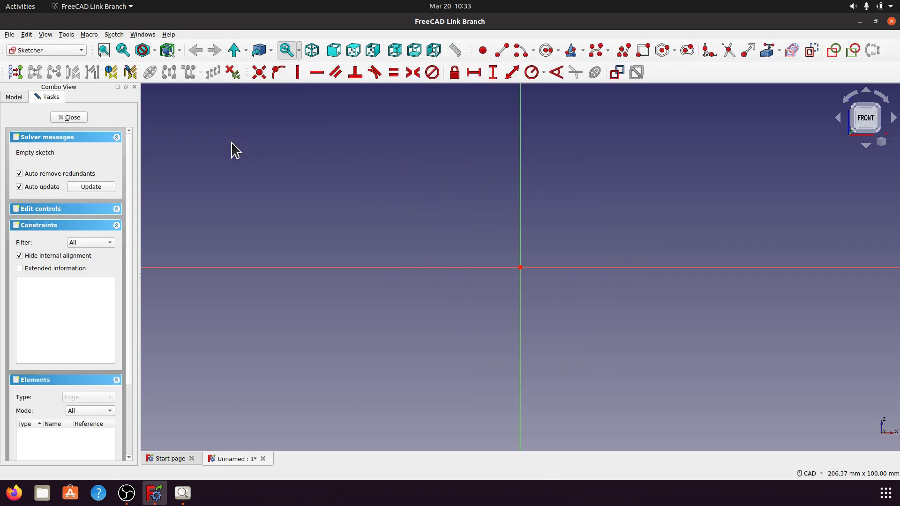
pyautogui.click(183, 492)
pyautogui.moveTo(431, 202)
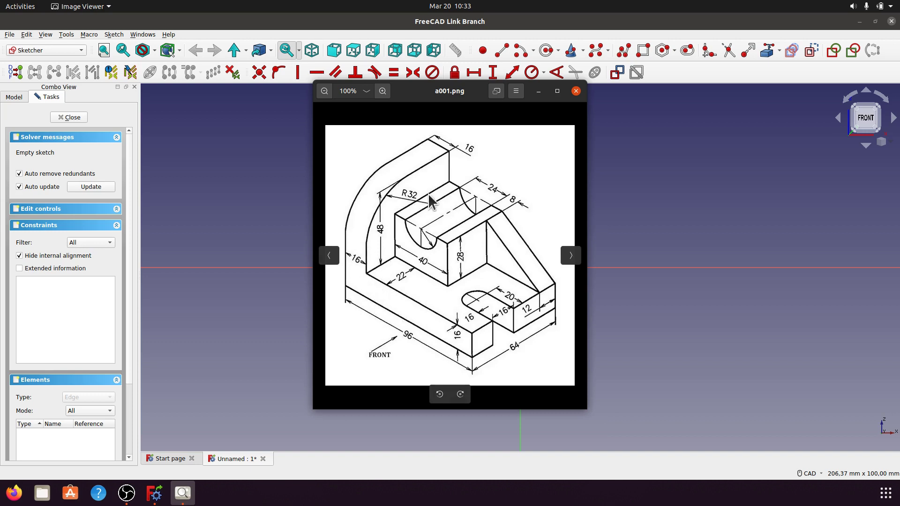
pyautogui.click(539, 92)
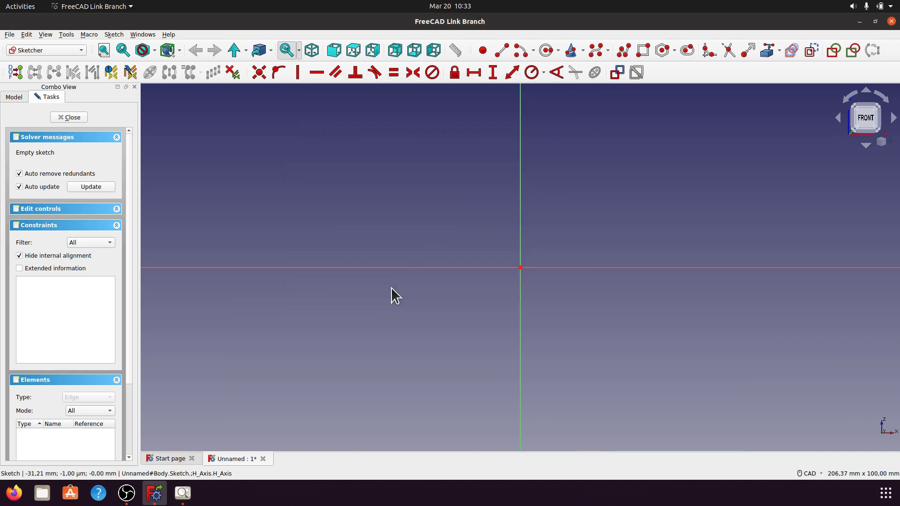
pyautogui.scroll(-2, 321, 300)
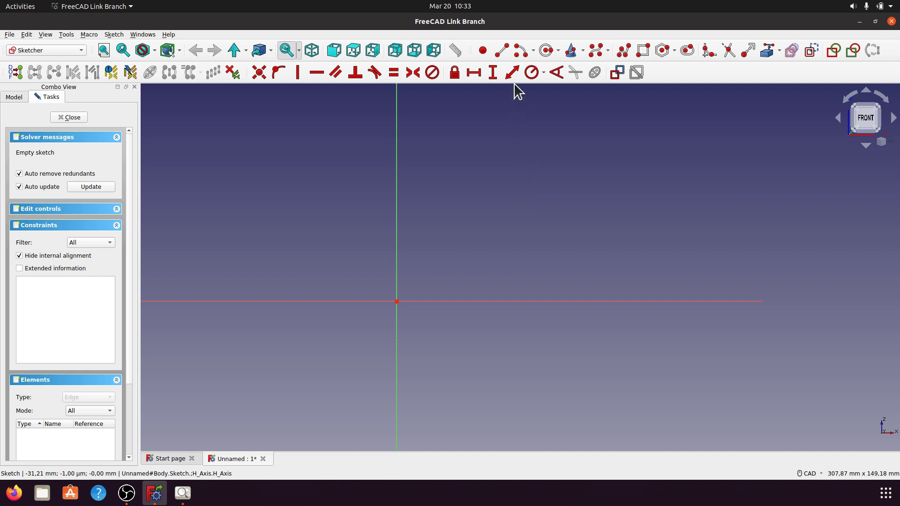
# Draw a closed six-line L-shaped polyline with its lower-left corner at the origin
pyautogui.click(624, 51)
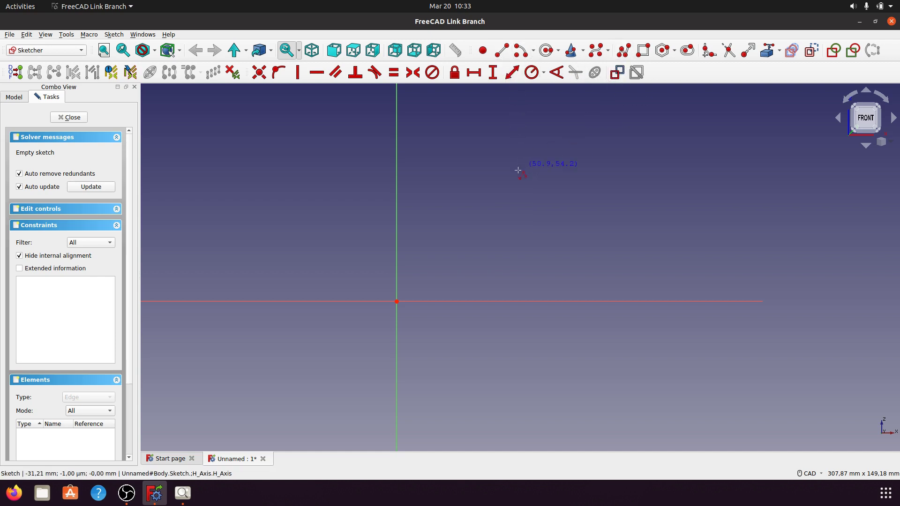
pyautogui.click(397, 147)
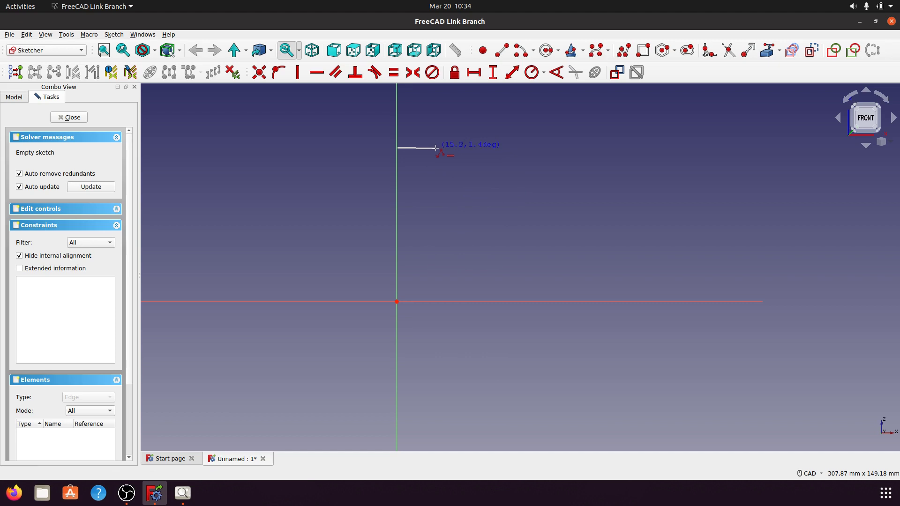
pyautogui.click(437, 168)
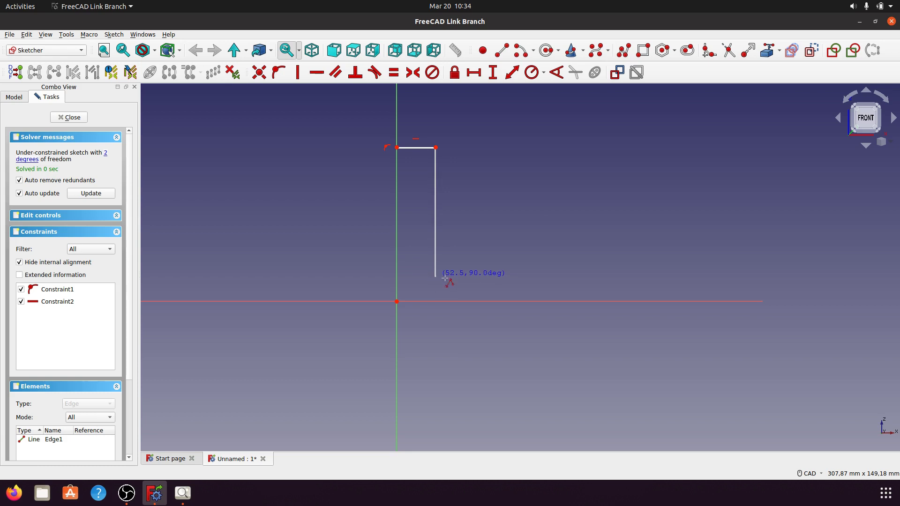
pyautogui.click(444, 278)
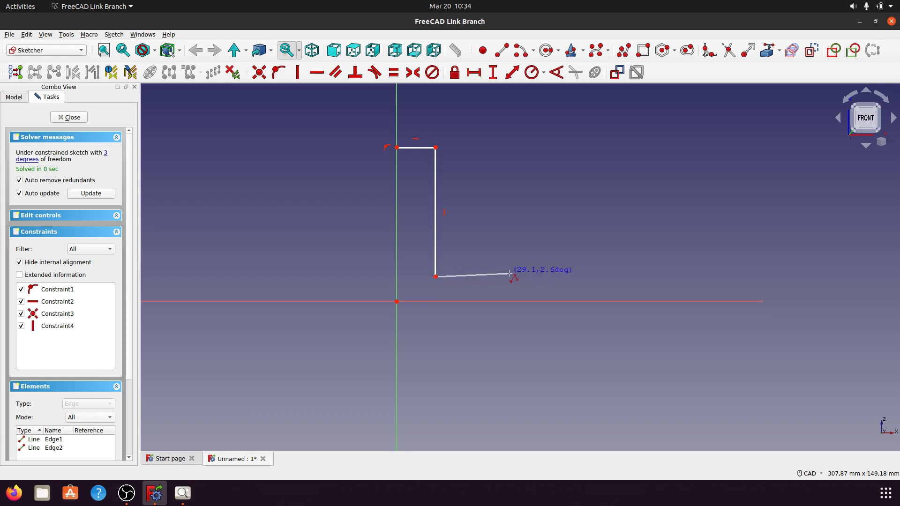
pyautogui.click(609, 277)
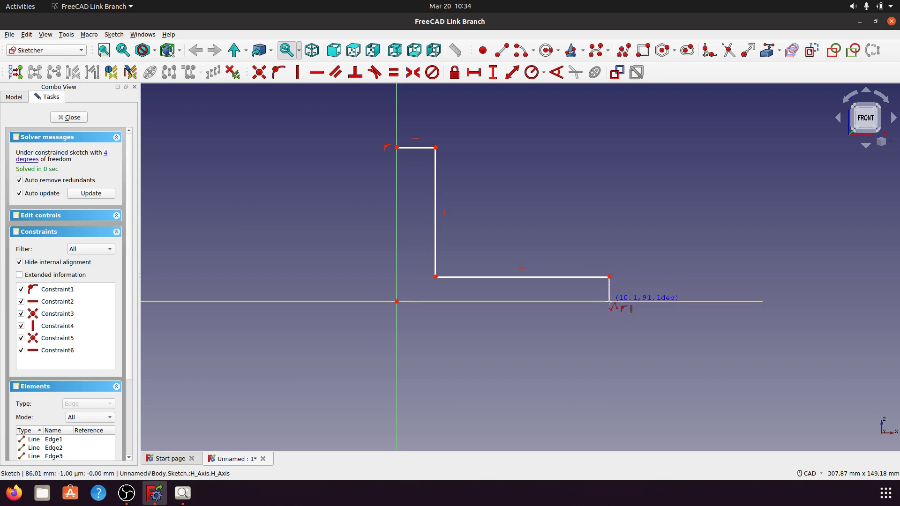
pyautogui.click(609, 301)
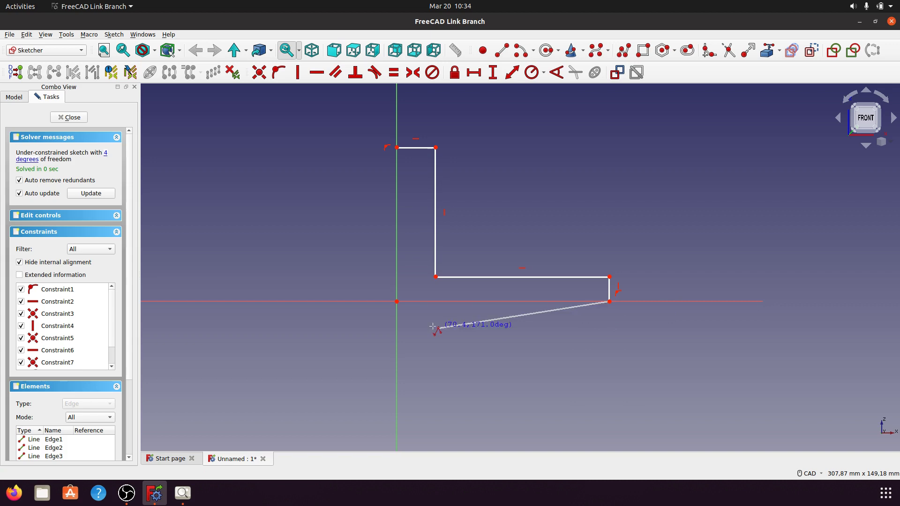
pyautogui.click(397, 301)
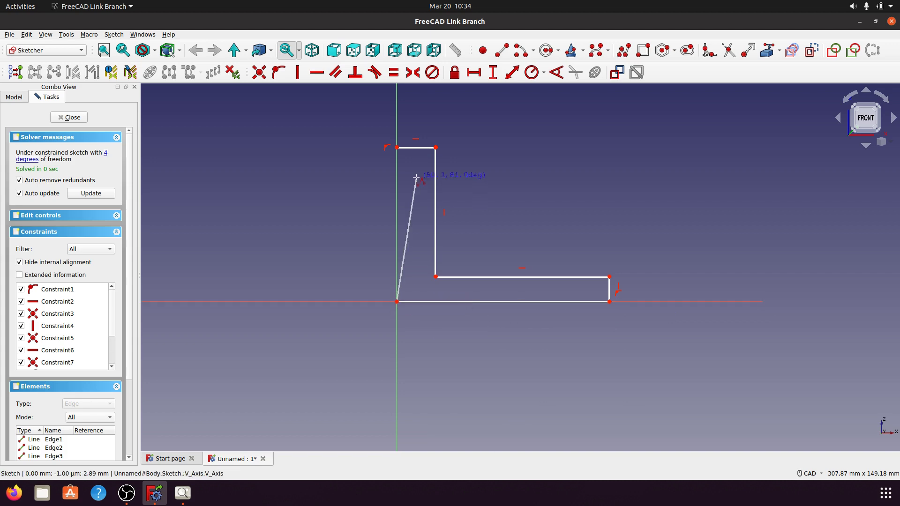
pyautogui.click(397, 147)
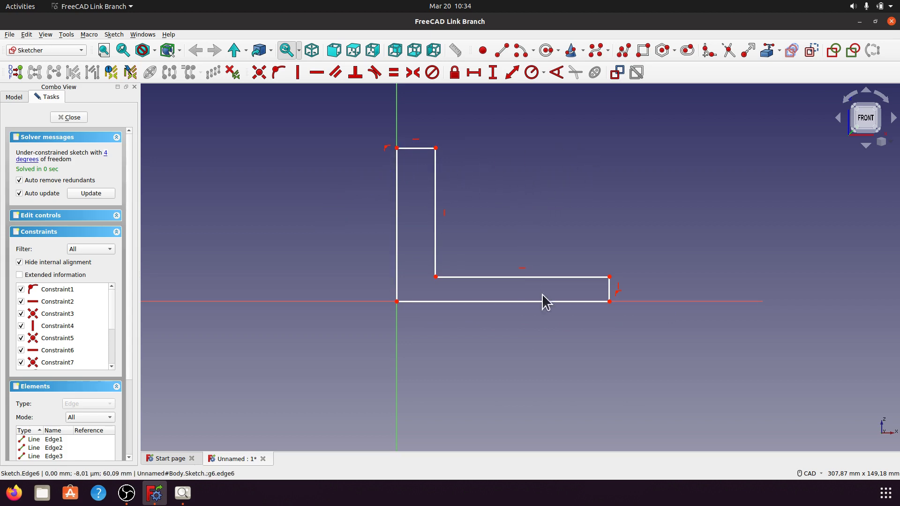
# Dimension the L outline's bottom edge to a horizontal length of 96 mm
pyautogui.click(511, 301)
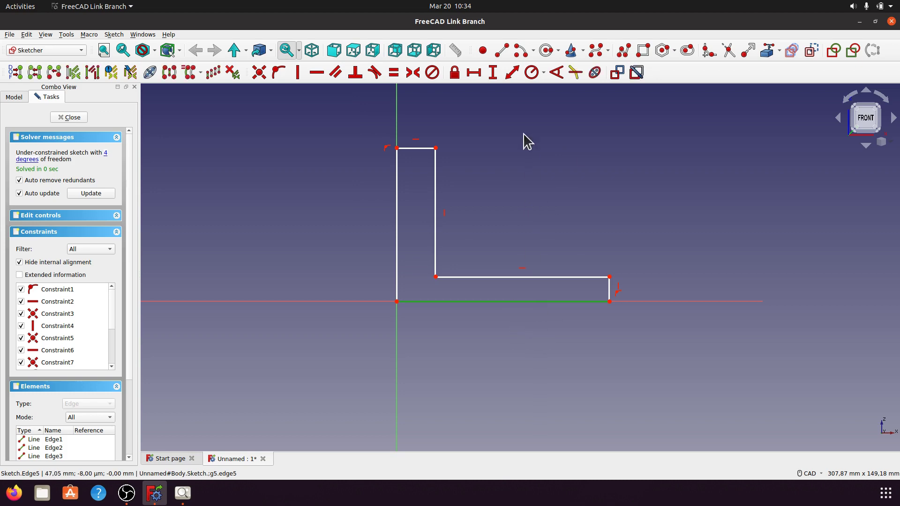
pyautogui.click(475, 71)
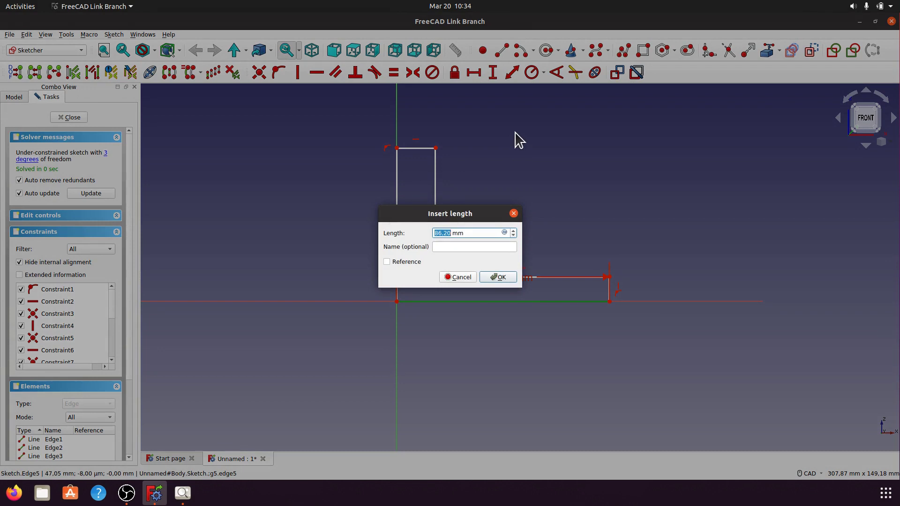
pyautogui.write('9')
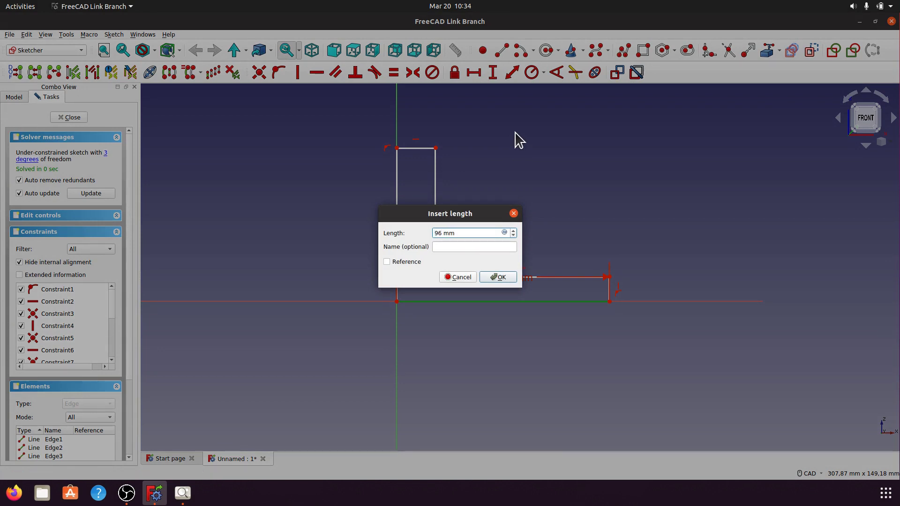
pyautogui.click(501, 277)
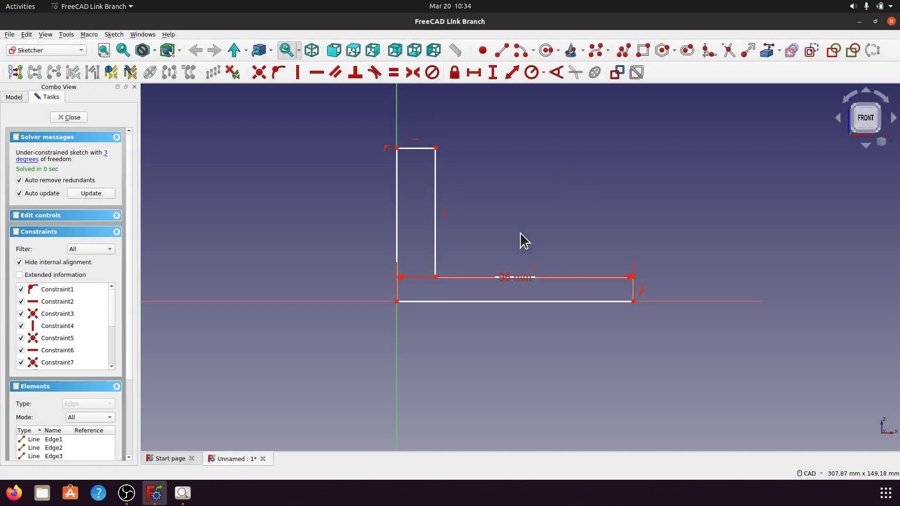
pyautogui.moveTo(510, 277)
pyautogui.mouseDown()
pyautogui.moveTo(516, 299)
pyautogui.moveTo(519, 266)
pyautogui.moveTo(508, 332)
pyautogui.moveTo(516, 328)
pyautogui.mouseUp()
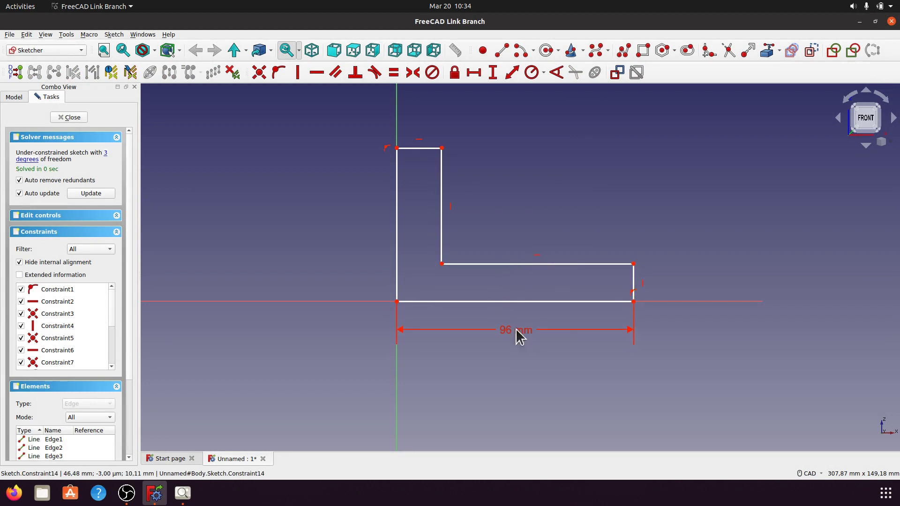
# Dimension the short right edge to 16 mm and move its label aside
pyautogui.click(634, 282)
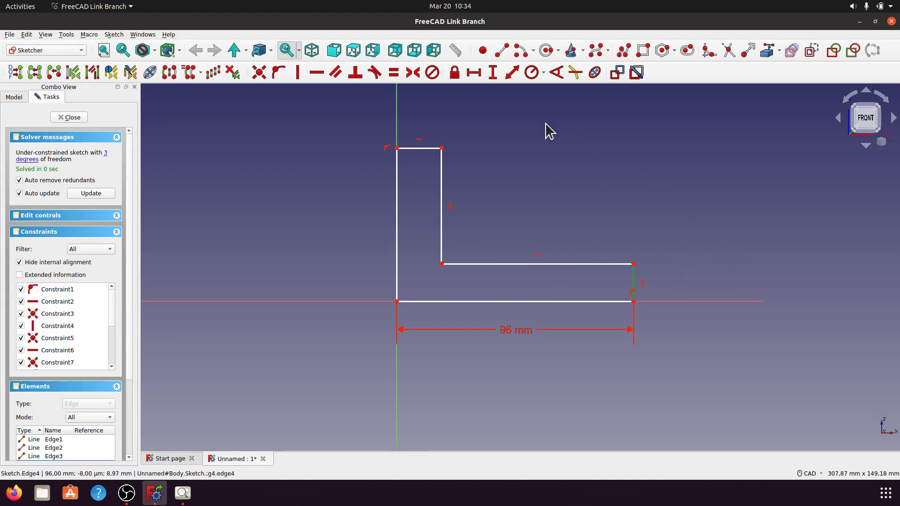
pyautogui.click(494, 77)
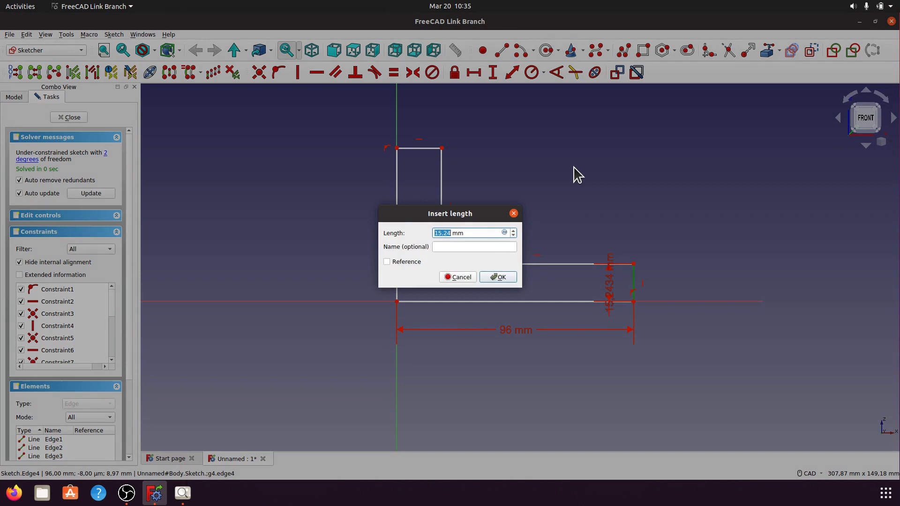
pyautogui.write('16')
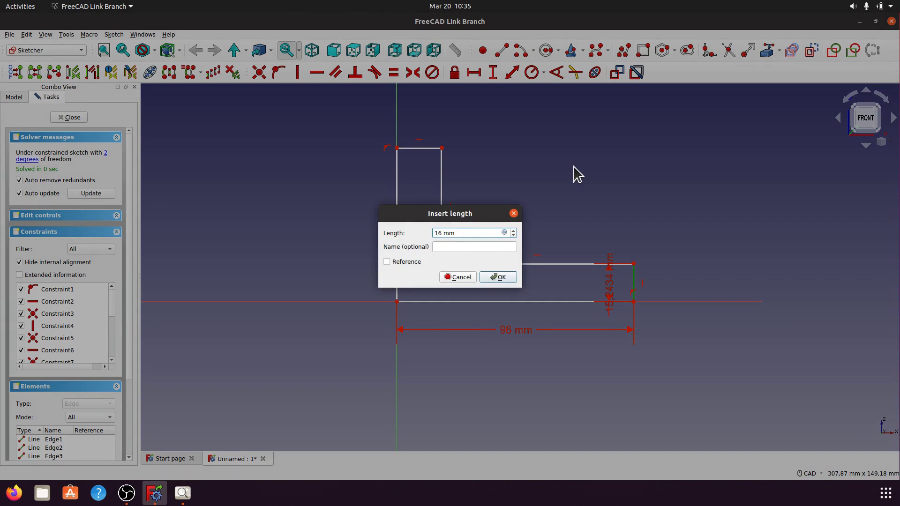
pyautogui.click(495, 278)
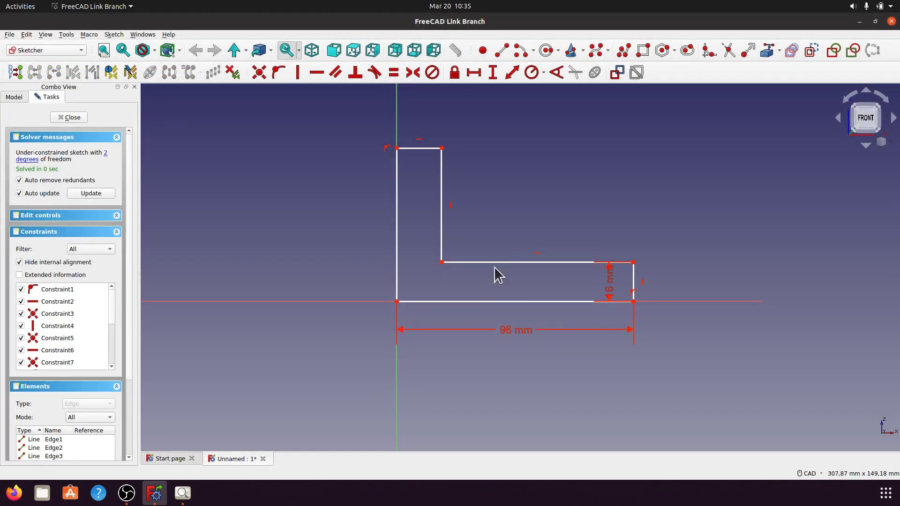
pyautogui.moveTo(612, 289); pyautogui.dragTo(675, 287)
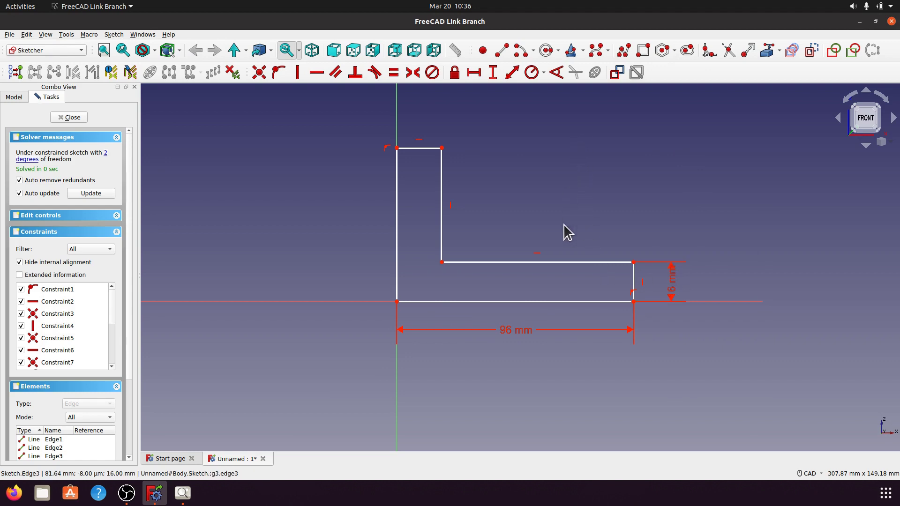
# Constrain the tall left edge of the upright to 64 mm height
pyautogui.click(397, 194)
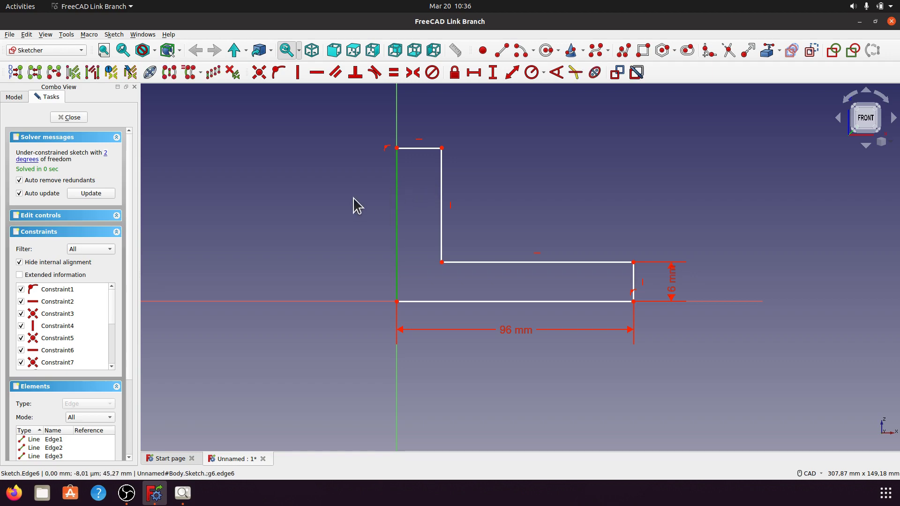
pyautogui.click(493, 74)
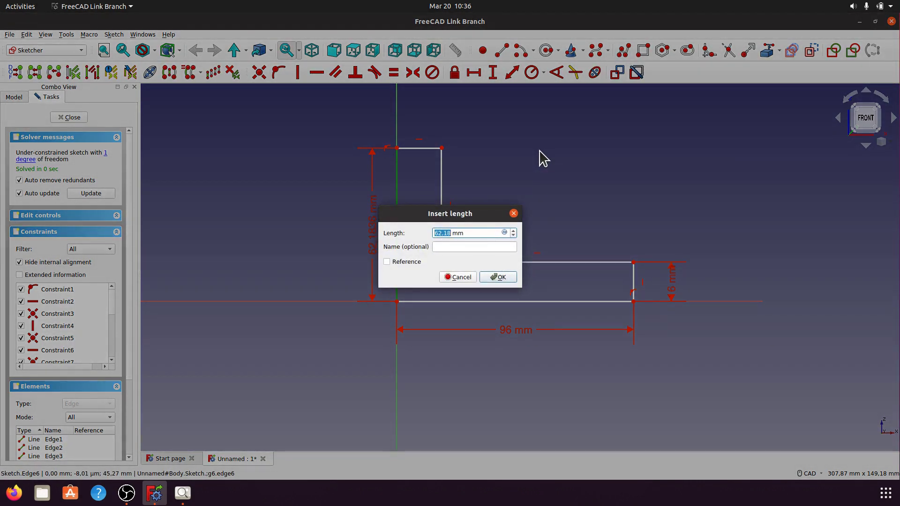
pyautogui.write('48+1')
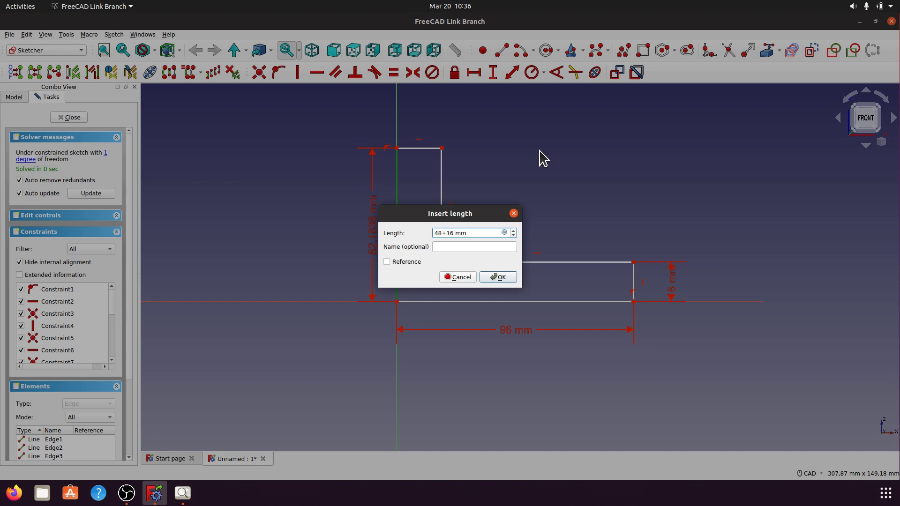
pyautogui.click(498, 278)
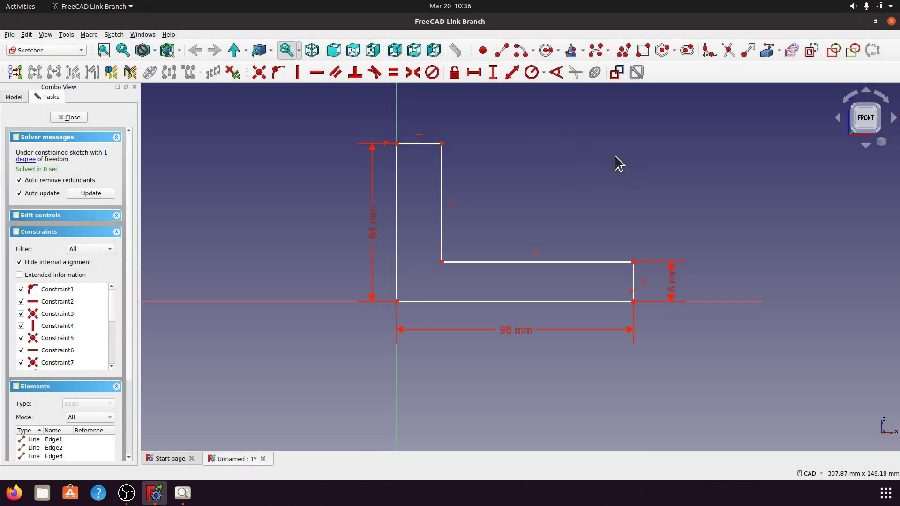
# Give the upright's top edge a 16 mm horizontal width, fully constraining the sketch
pyautogui.click(424, 144)
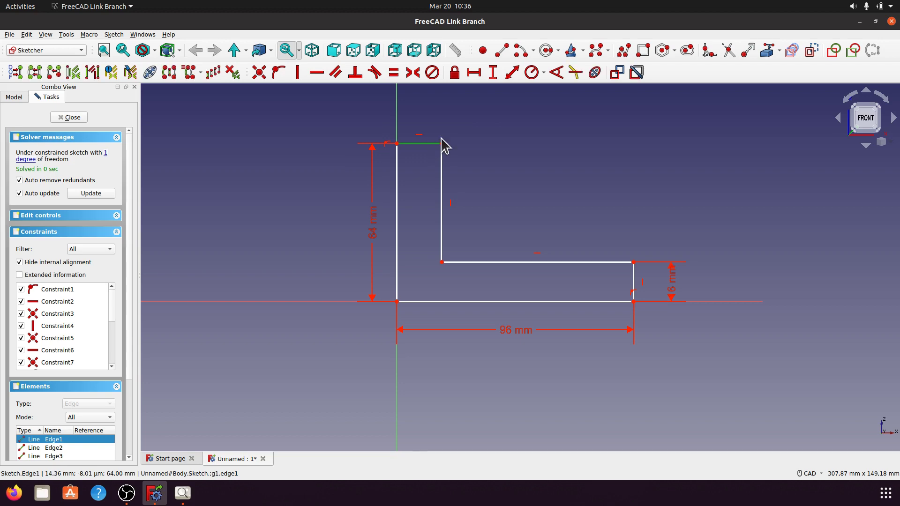
pyautogui.click(474, 73)
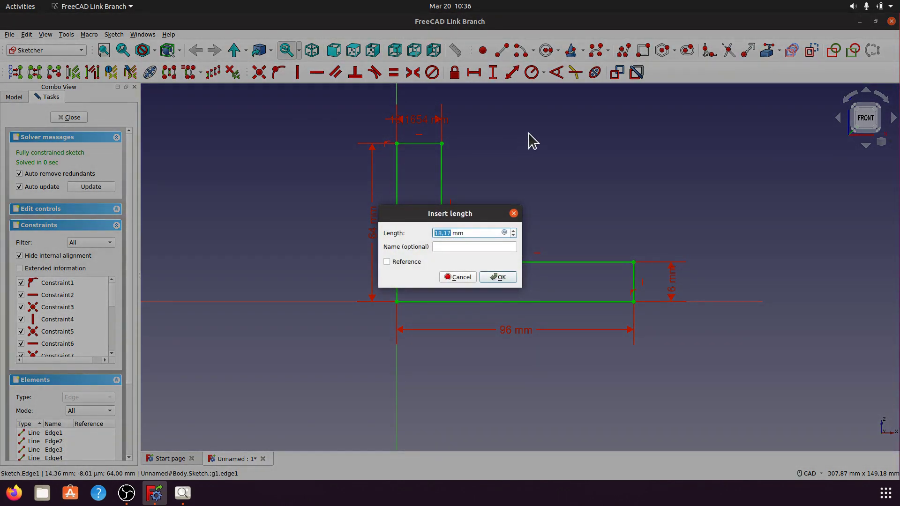
pyautogui.write('1')
pyautogui.click(500, 277)
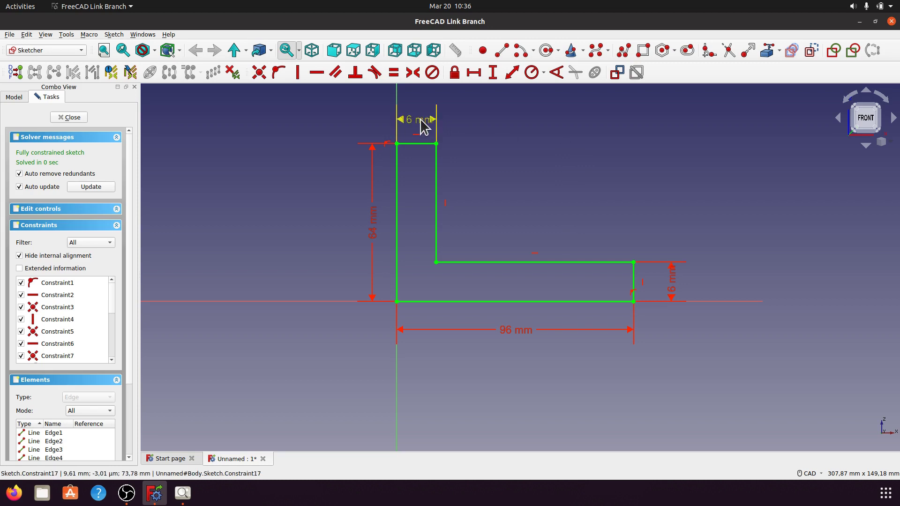
pyautogui.moveTo(424, 123); pyautogui.dragTo(424, 119)
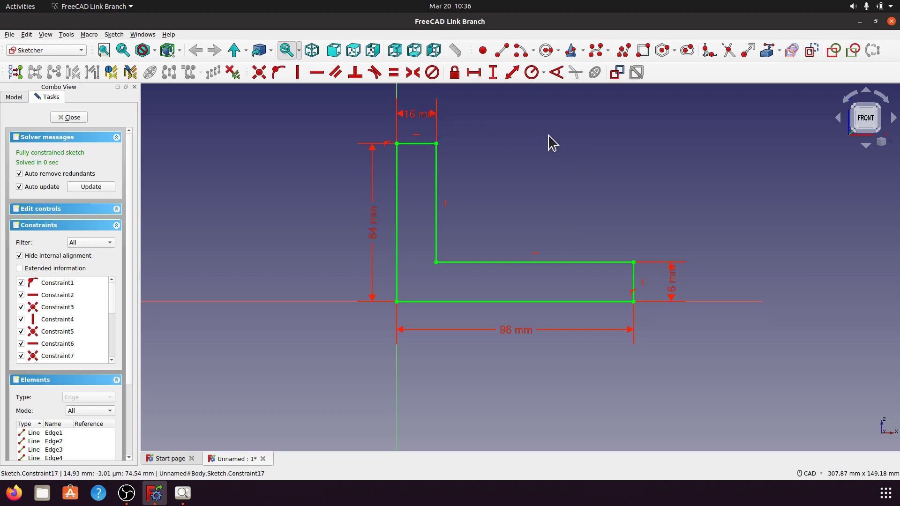
# Close the sketch, view it isometrically, and recheck the a001.png drawing
pyautogui.click(69, 118)
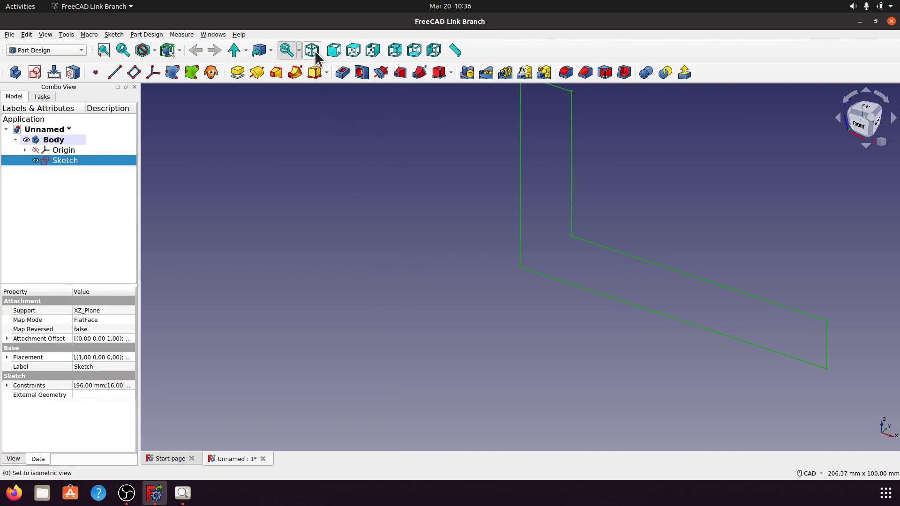
pyautogui.click(312, 50)
pyautogui.moveTo(386, 218); pyautogui.dragTo(376, 222, button='middle')
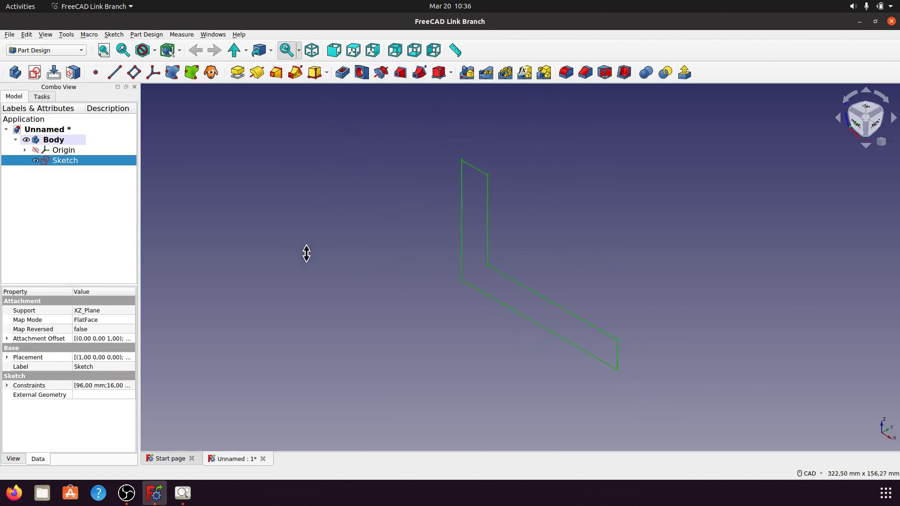
pyautogui.keyDown('ctrl'); pyautogui.keyDown('shift'); pyautogui.moveTo(299, 237); pyautogui.dragTo(307, 253, button='right'); pyautogui.keyUp('shift'); pyautogui.keyUp('ctrl')
pyautogui.click(183, 495)
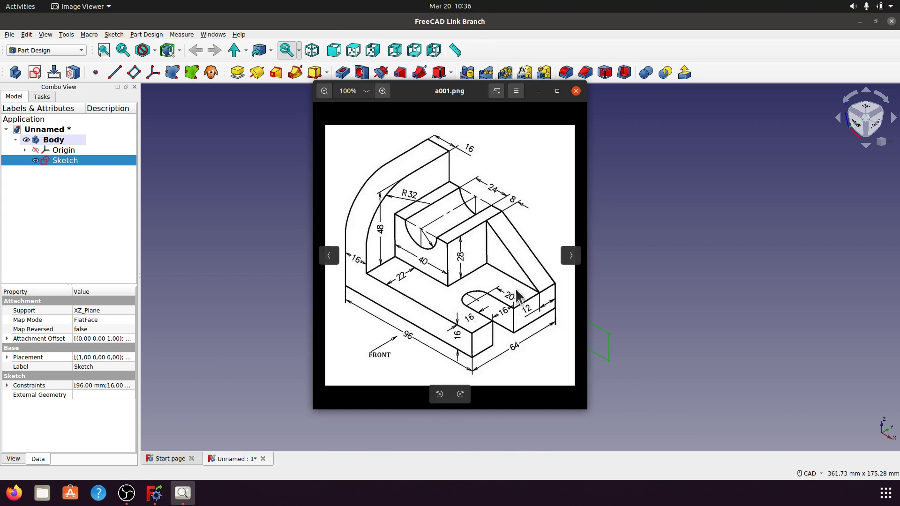
pyautogui.click(539, 92)
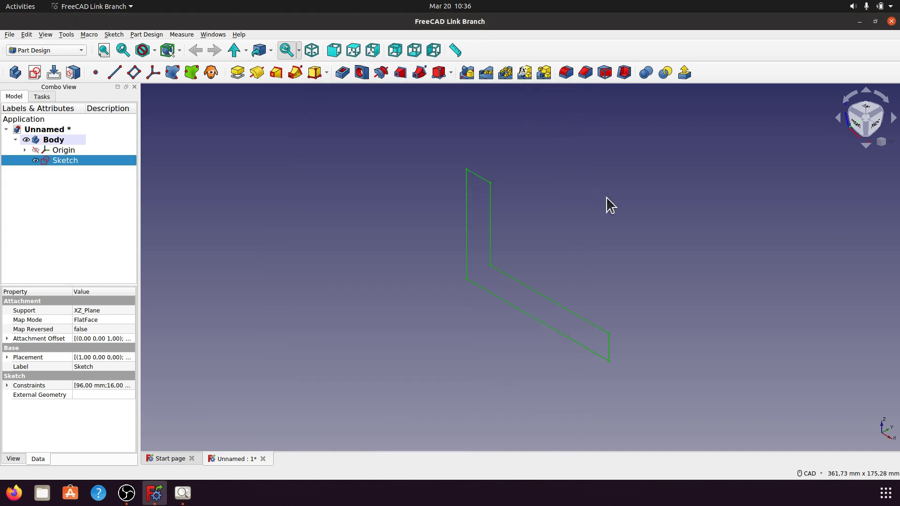
# Pad the L-shaped sketch 64 mm in the reversed direction into a solid
pyautogui.click(238, 72)
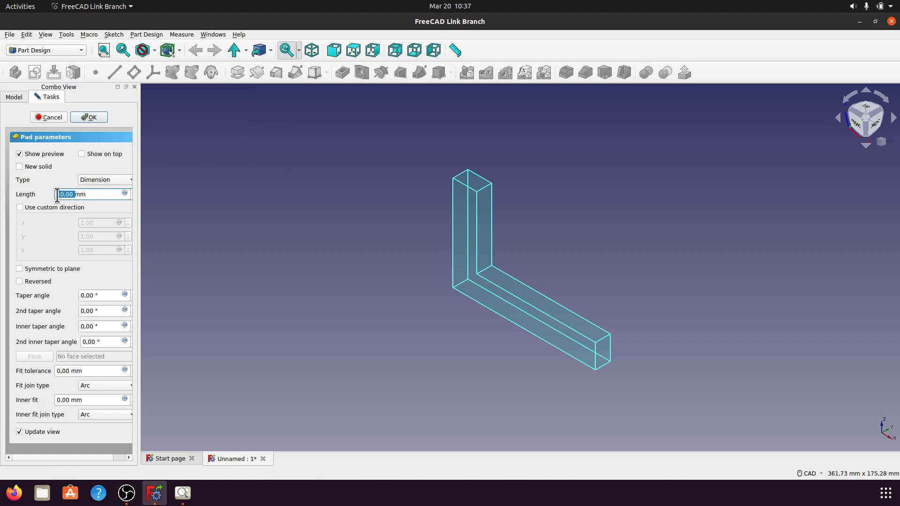
pyautogui.write('6')
pyautogui.write('4')
pyautogui.moveTo(137, 252); pyautogui.dragTo(180, 251)
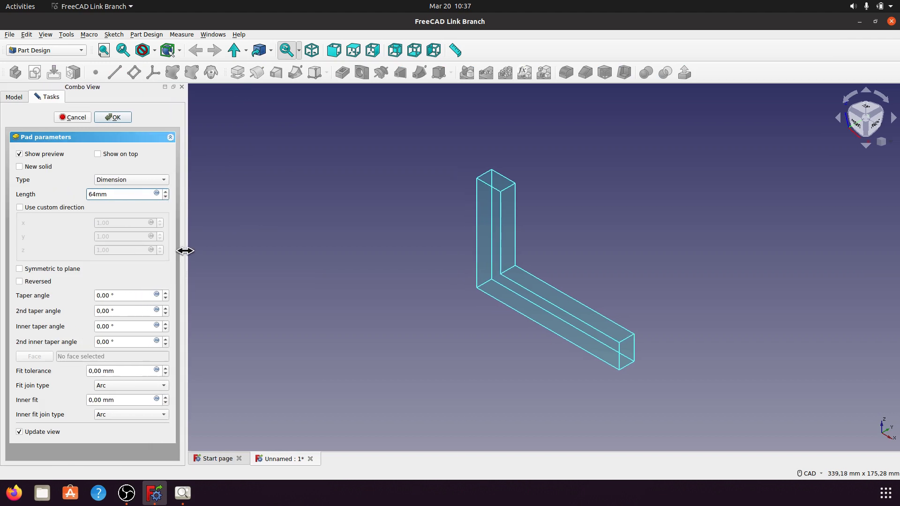
pyautogui.click(254, 240)
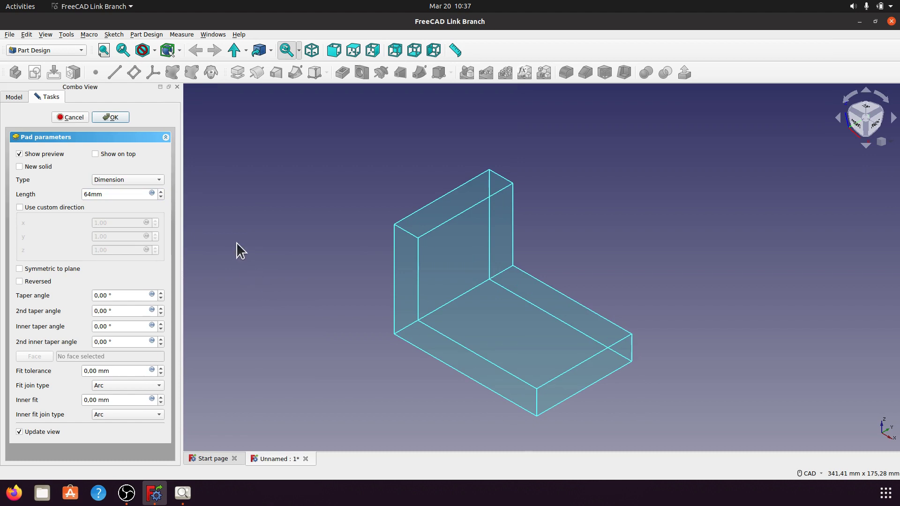
pyautogui.moveTo(305, 286); pyautogui.dragTo(279, 265, button='middle')
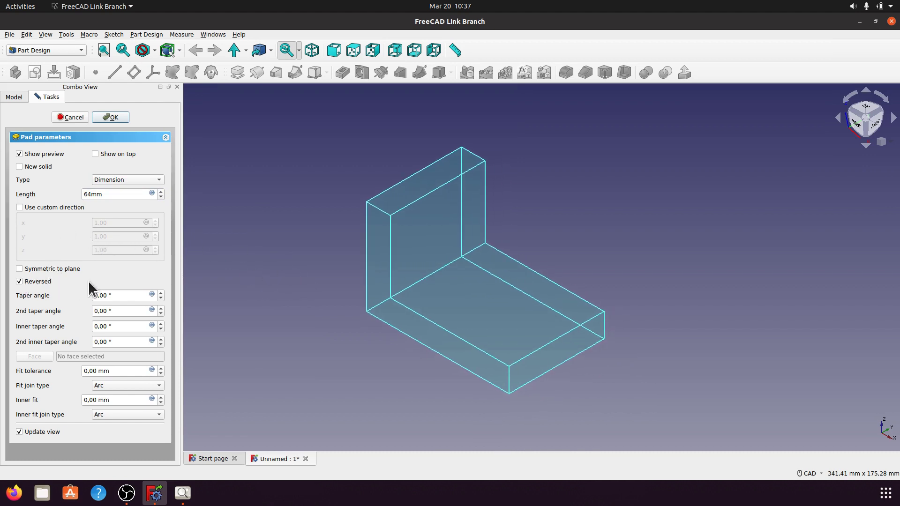
pyautogui.scroll(1, 243, 266)
pyautogui.scroll(-1, 292, 265)
pyautogui.moveTo(277, 325); pyautogui.dragTo(262, 315, button='middle')
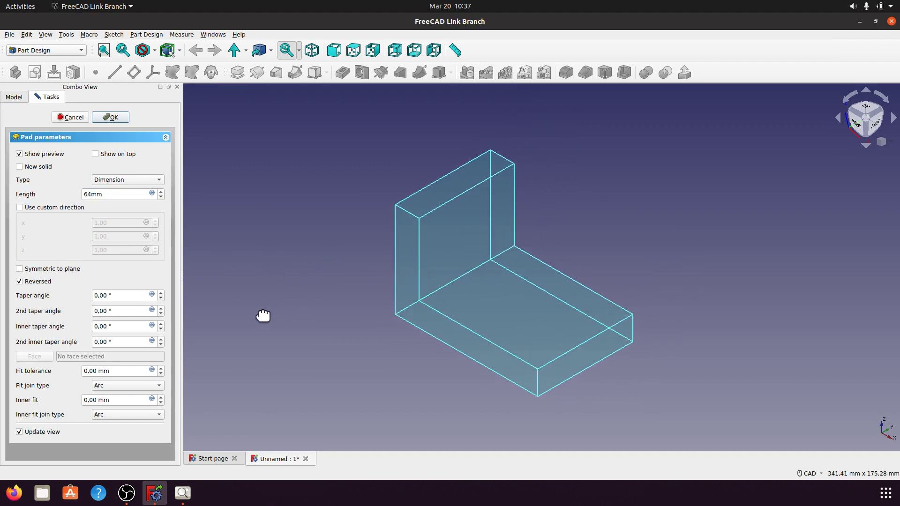
pyautogui.click(113, 119)
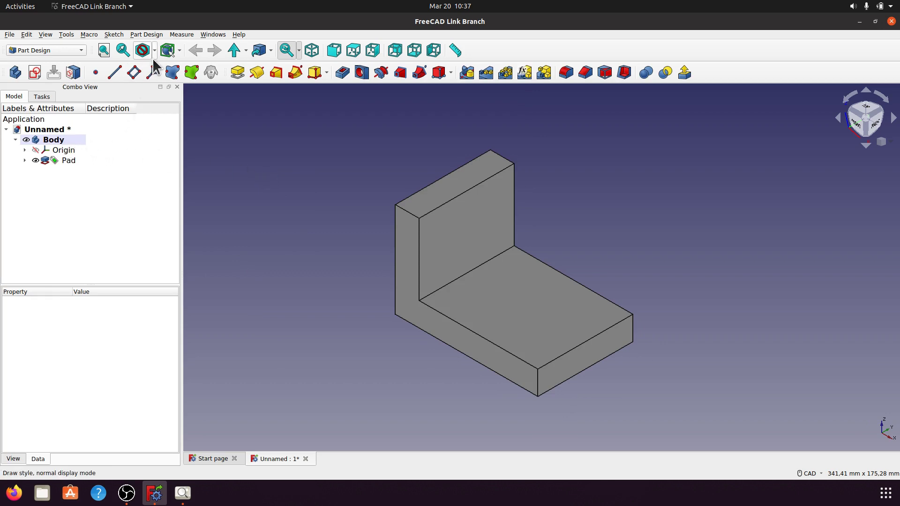
# Try the Shadow draw style and adjust the light direction on the bracket
pyautogui.click(154, 50)
pyautogui.click(162, 151)
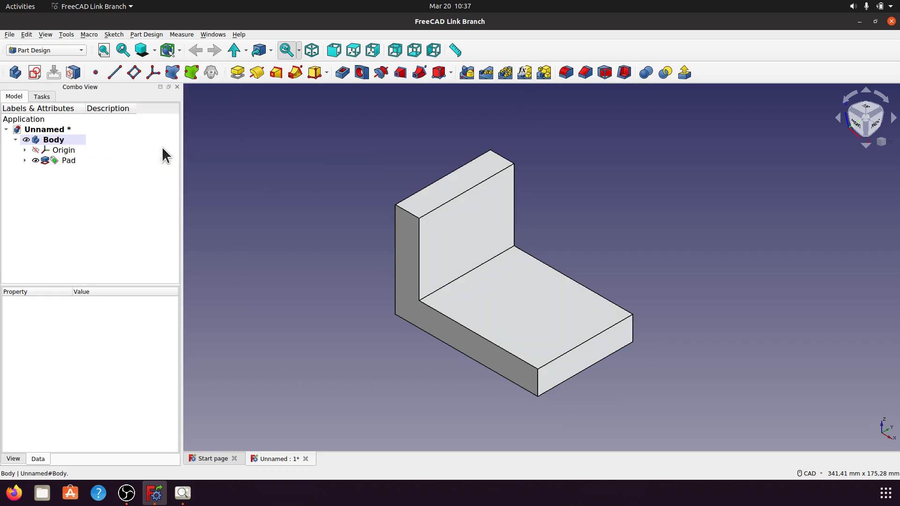
pyautogui.click(154, 50)
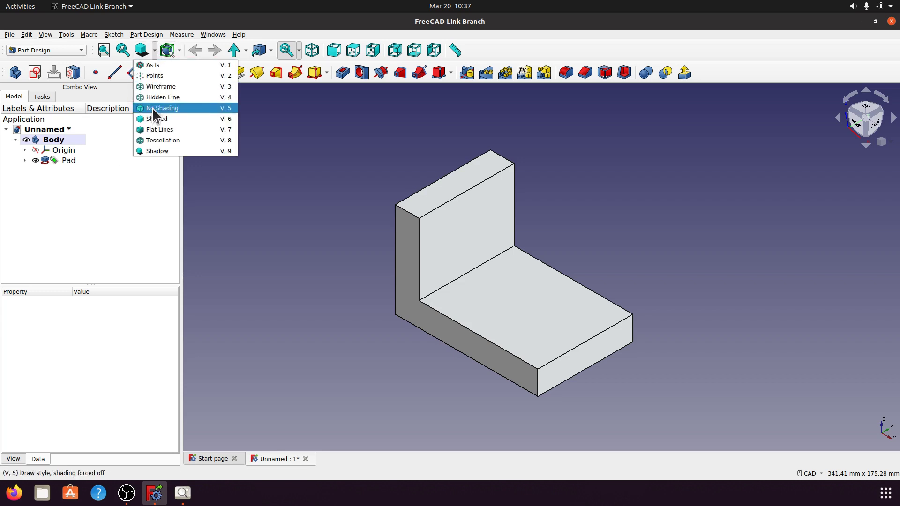
pyautogui.click(159, 150)
pyautogui.moveTo(355, 342); pyautogui.dragTo(406, 328)
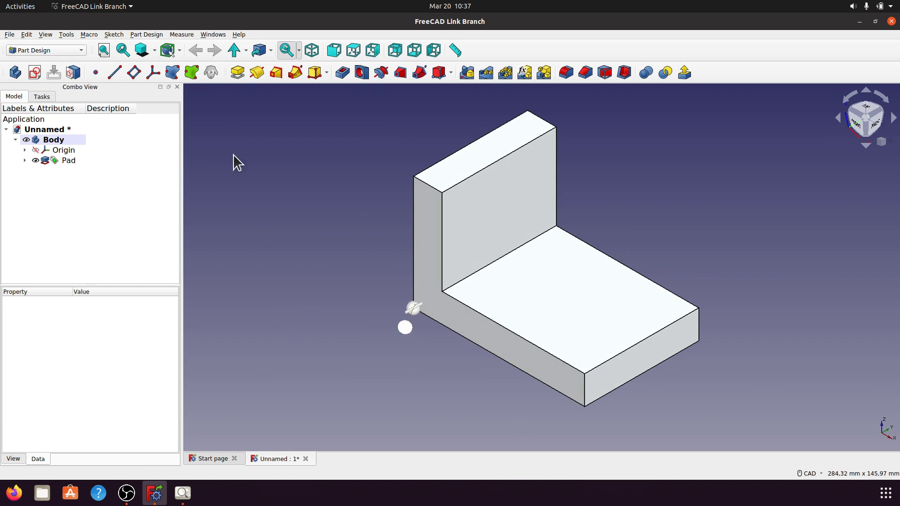
pyautogui.click(154, 50)
pyautogui.click(155, 148)
# Apply the Emerald material to the Body through its Appearance settings
pyautogui.rightClick(57, 139)
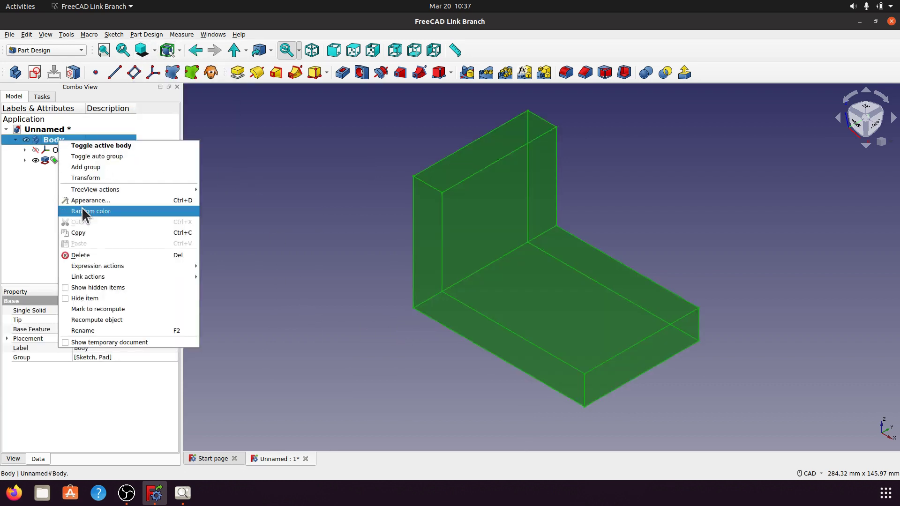
pyautogui.click(95, 200)
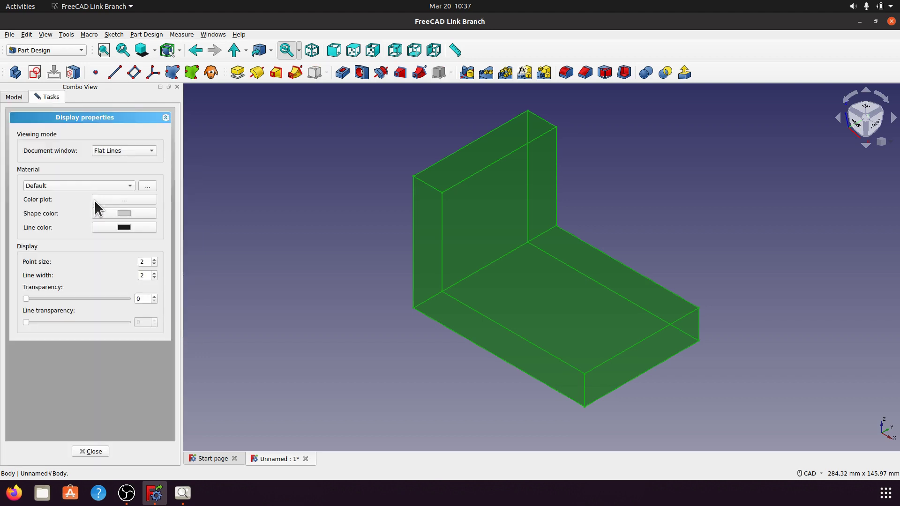
pyautogui.click(127, 185)
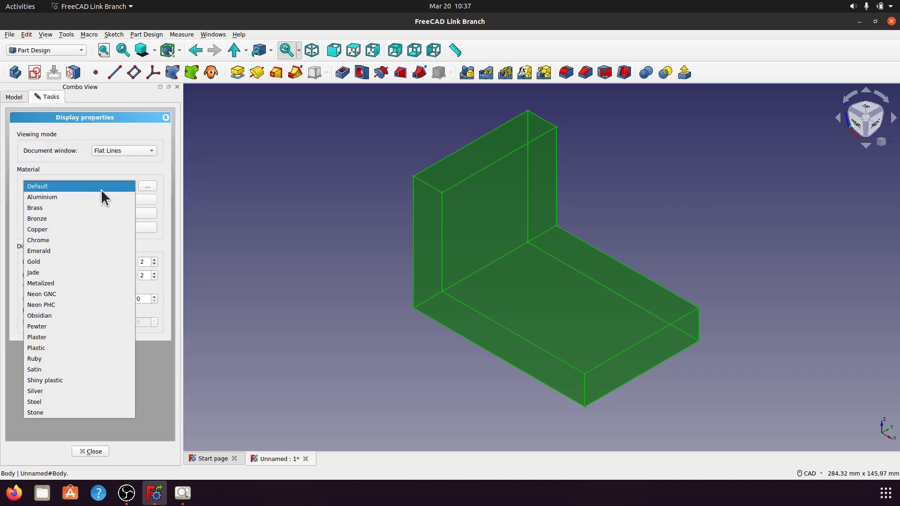
pyautogui.click(69, 249)
pyautogui.click(296, 239)
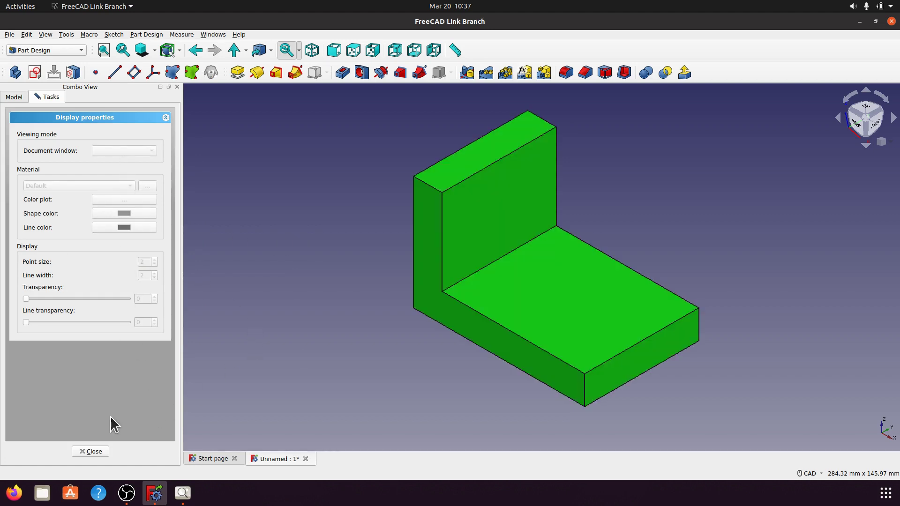
pyautogui.click(100, 450)
# Set the Body's shape colour to mauve #aa557f
pyautogui.rightClick(64, 142)
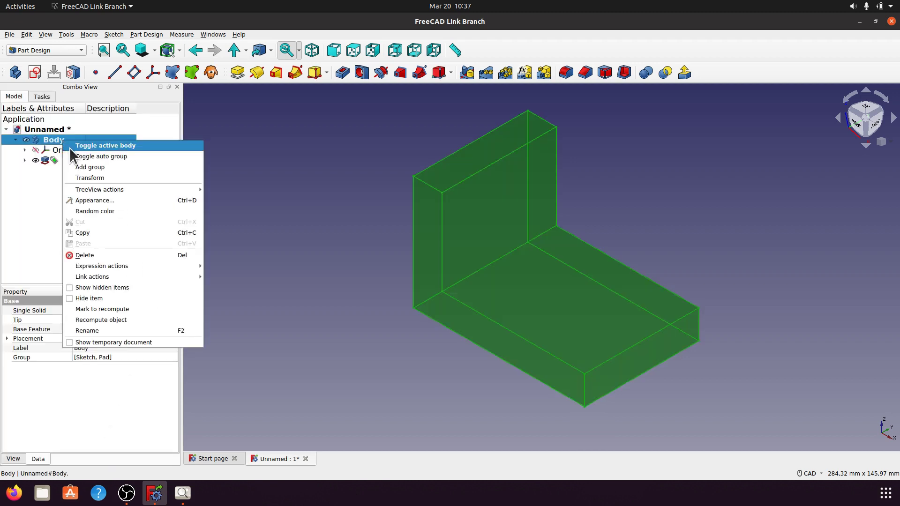
pyautogui.click(90, 201)
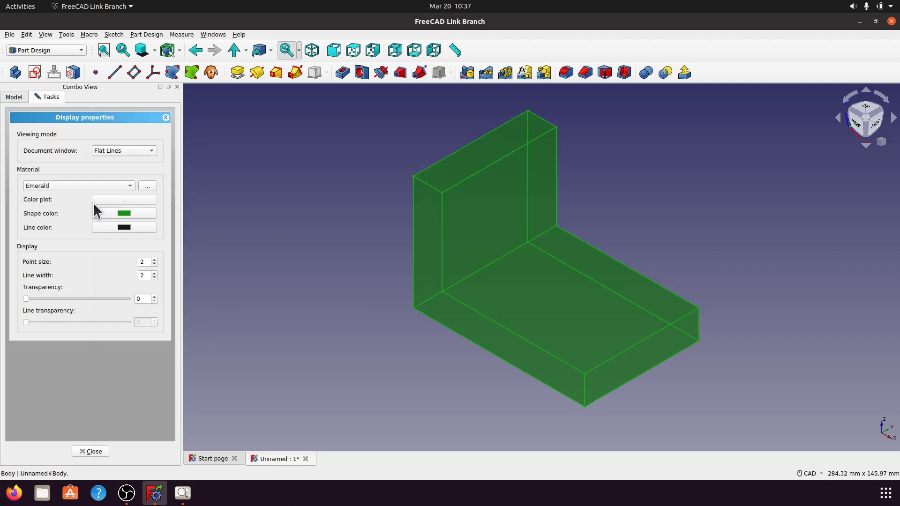
pyautogui.click(119, 213)
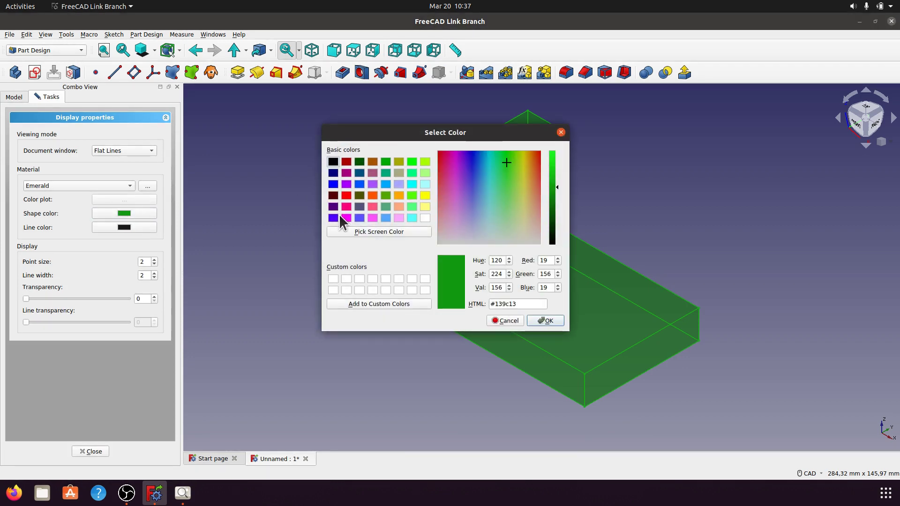
pyautogui.click(347, 163)
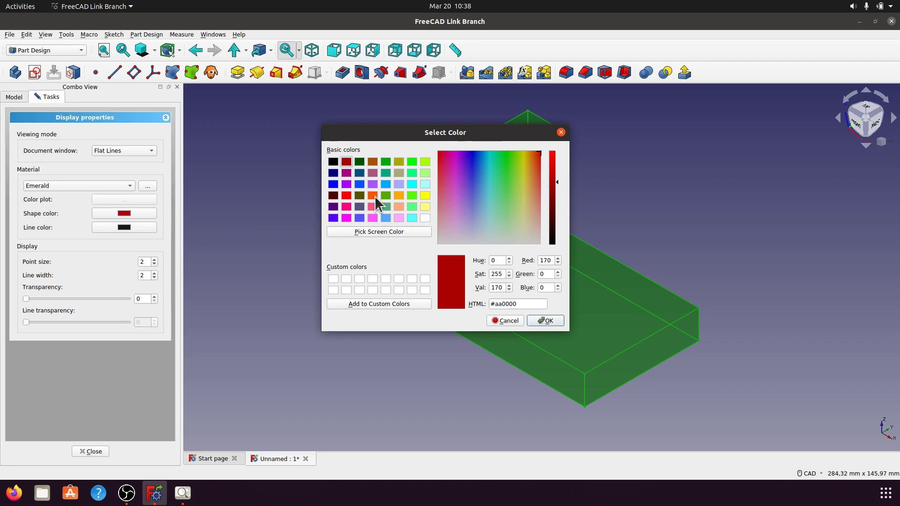
pyautogui.click(373, 173)
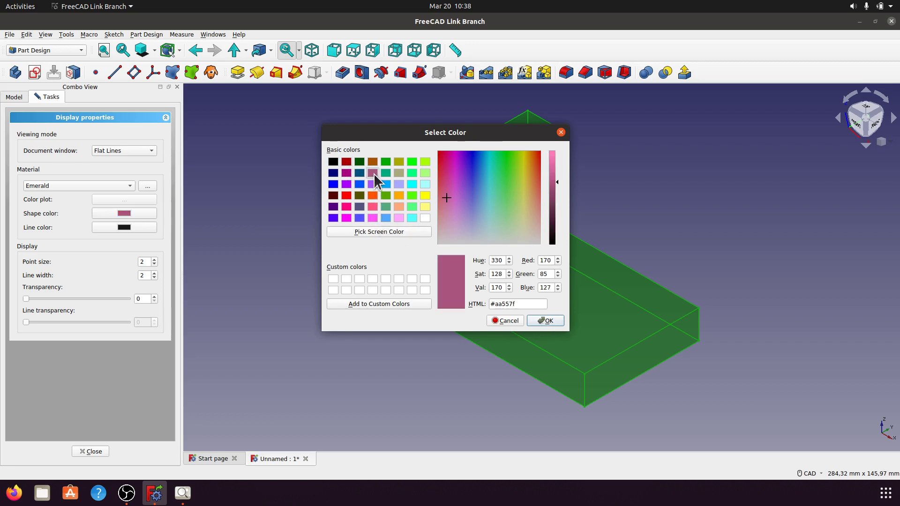
pyautogui.click(546, 321)
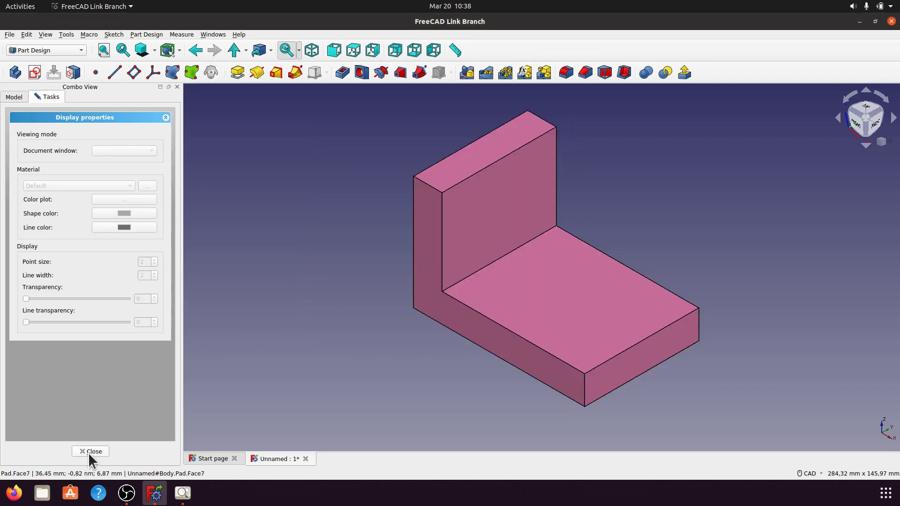
pyautogui.click(91, 452)
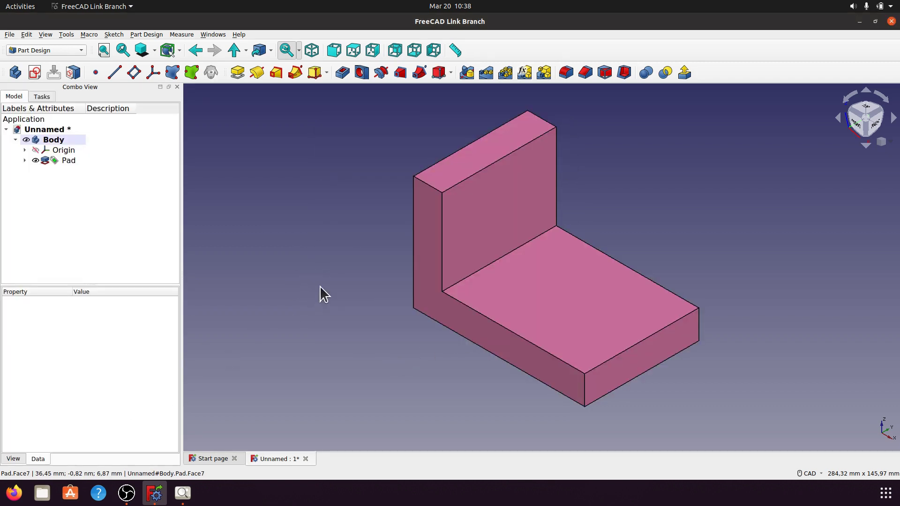
# Widen the 3D view and bring up the a001.png drawing again
pyautogui.moveTo(181, 233); pyautogui.dragTo(139, 231)
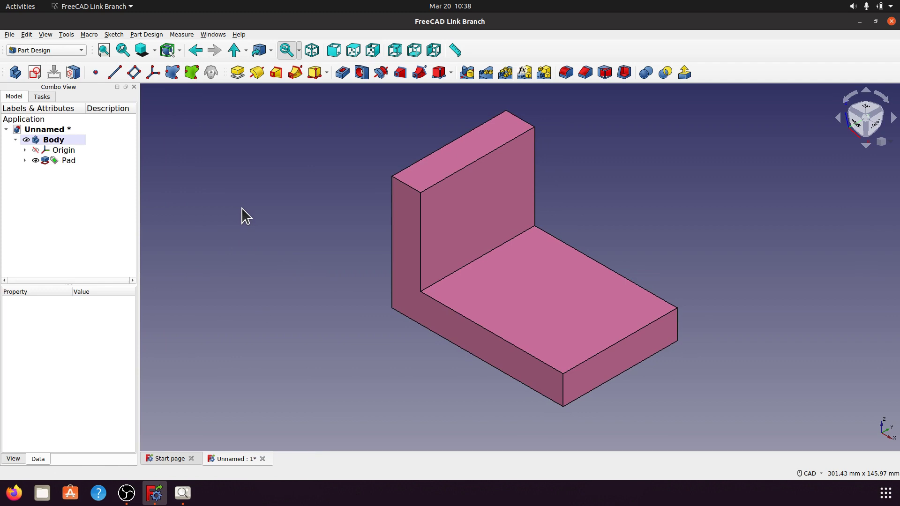
pyautogui.click(183, 492)
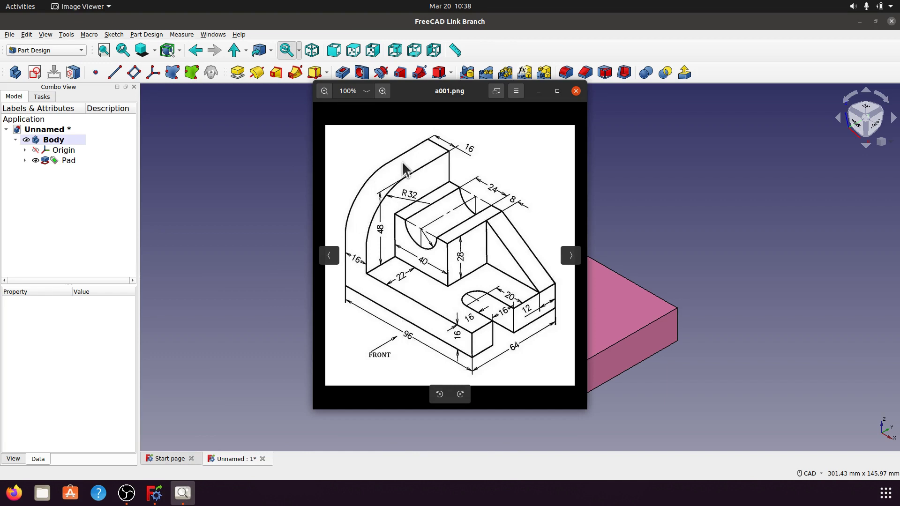
# Round the upright's top outer edge with a 32 mm fillet
pyautogui.click(538, 91)
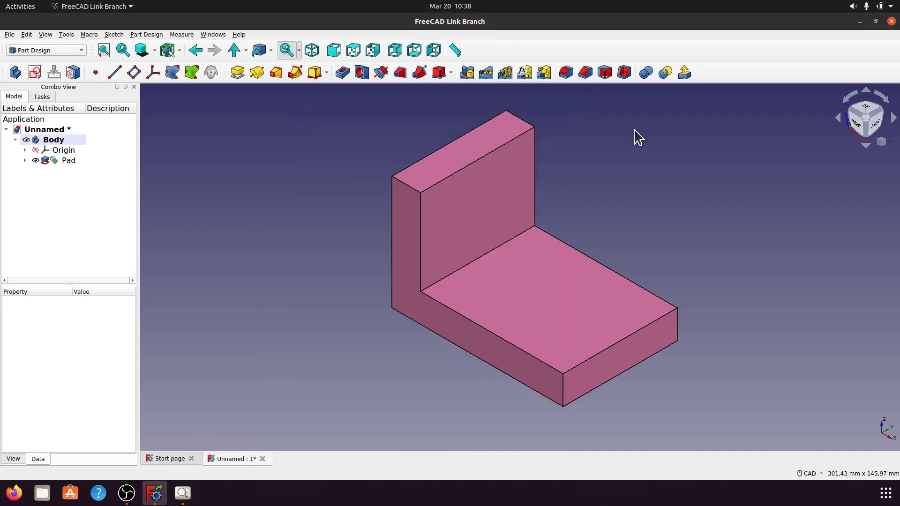
pyautogui.click(412, 188)
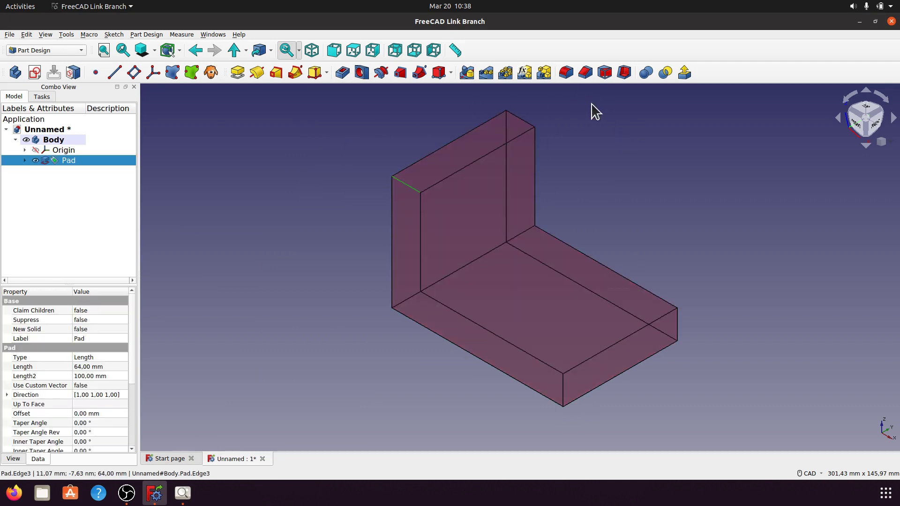
pyautogui.click(565, 73)
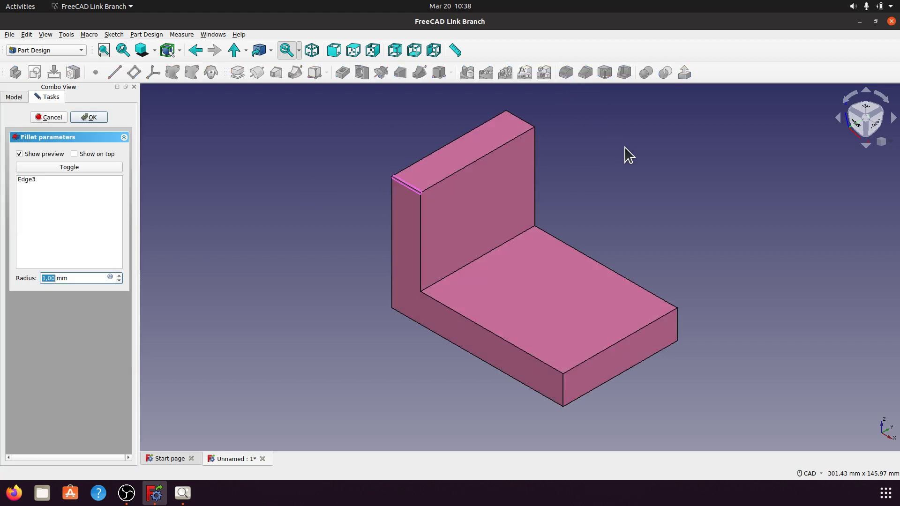
pyautogui.tripleClick(65, 279)
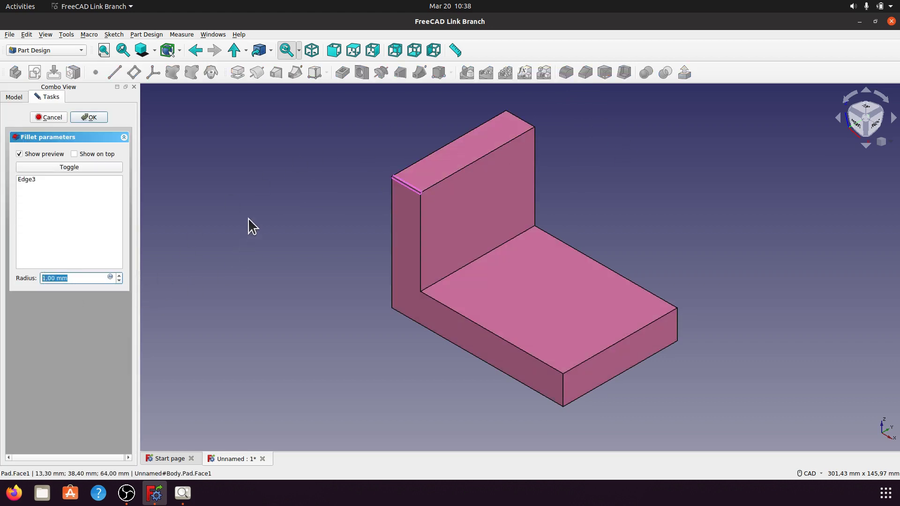
pyautogui.write('32')
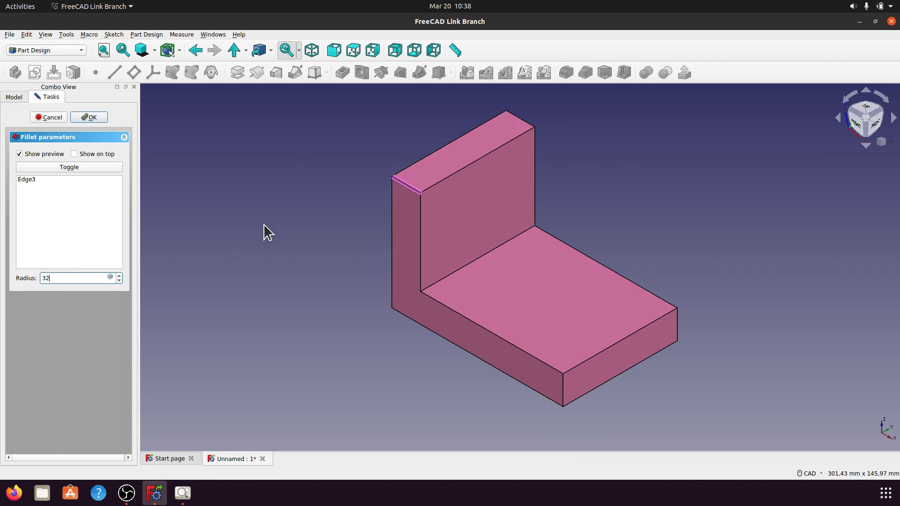
pyautogui.click(97, 128)
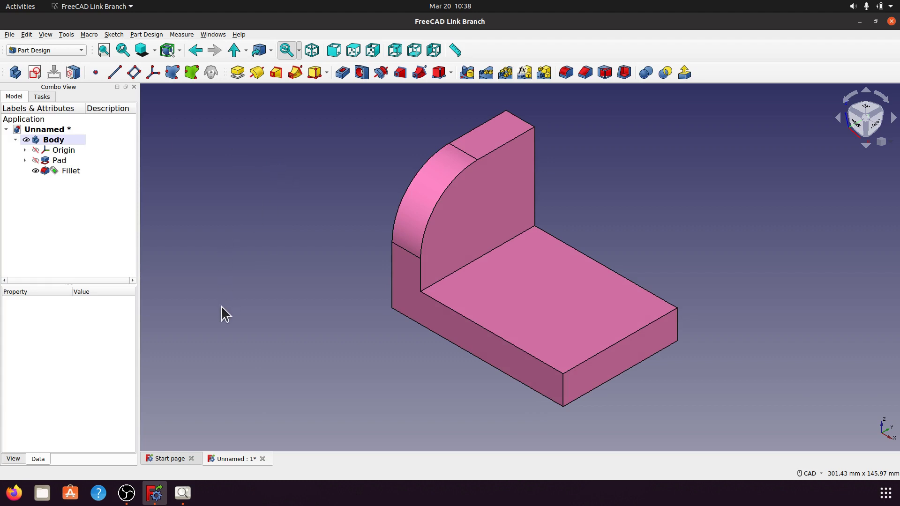
# Show the body's origin planes and axes in the 3D view
pyautogui.click(57, 149)
pyautogui.press('space')
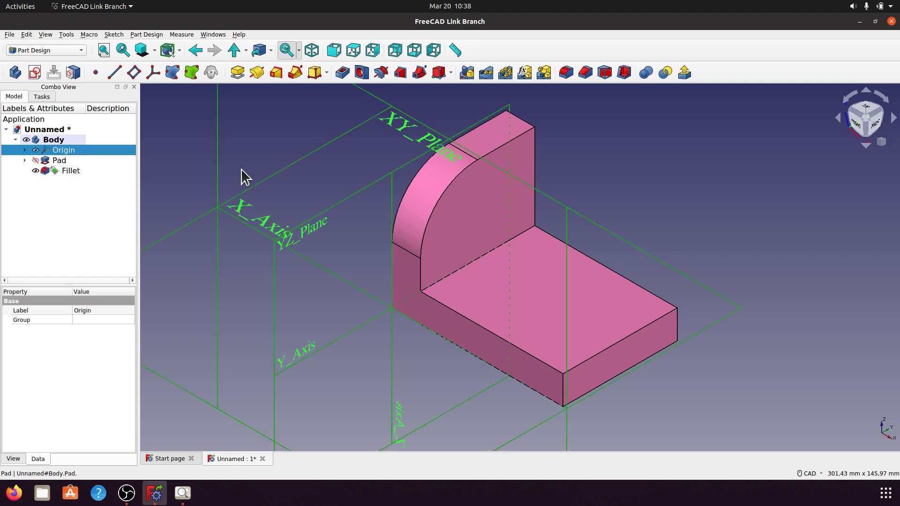
pyautogui.scroll(2, 305, 230)
pyautogui.scroll(-5, 304, 229)
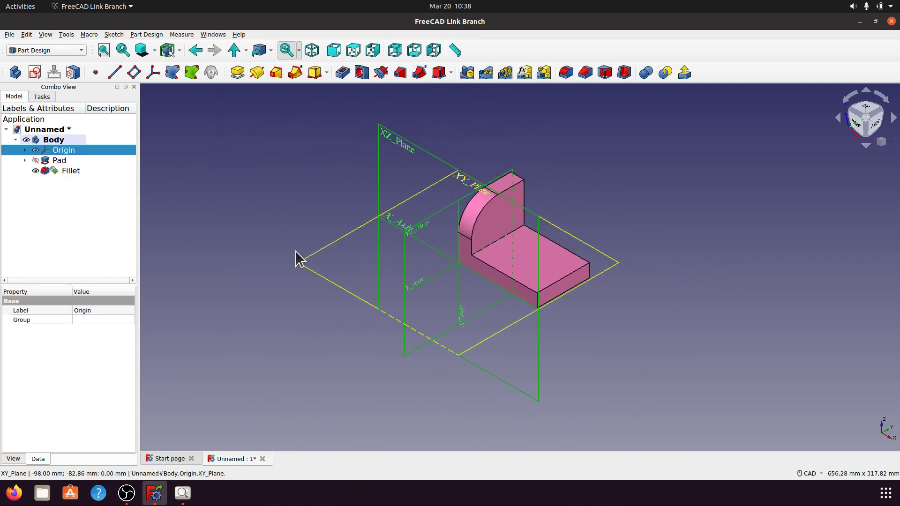
pyautogui.scroll(3, 367, 290)
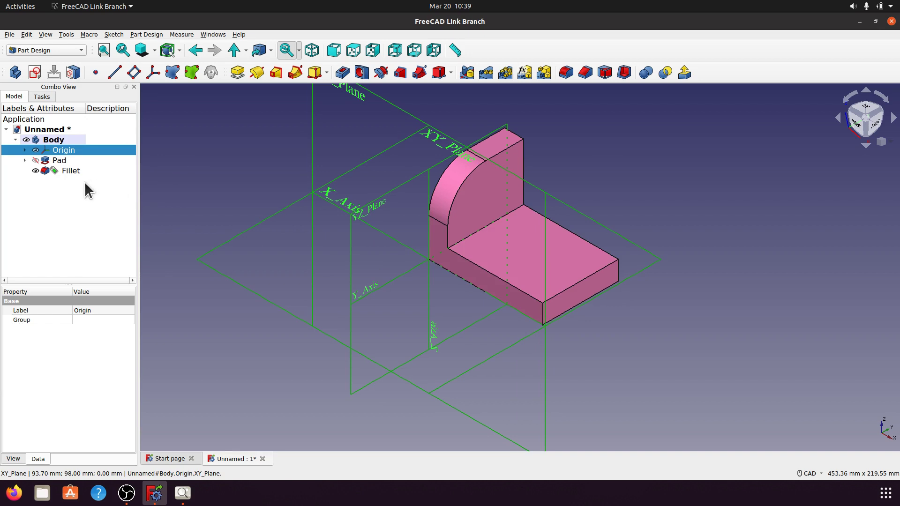
# Untick Reversed on the Pad so it extrudes in the opposite direction
pyautogui.click(24, 160)
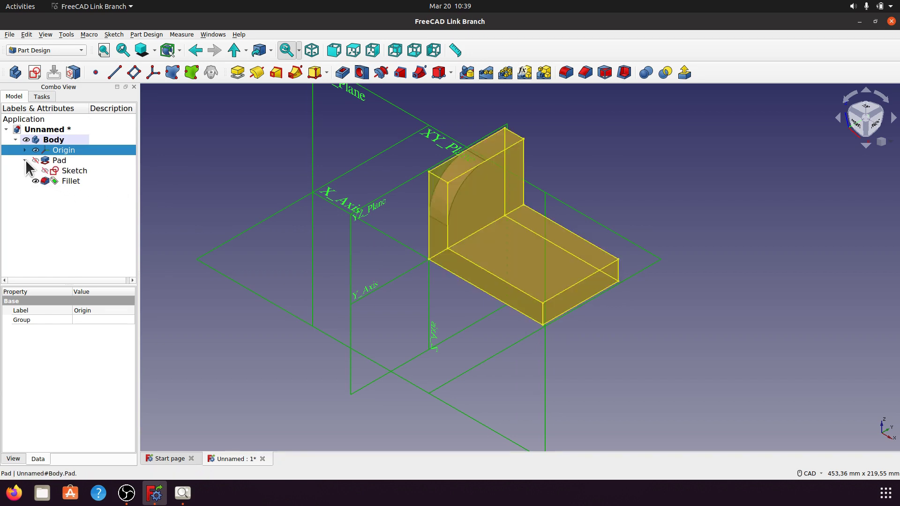
pyautogui.doubleClick(59, 161)
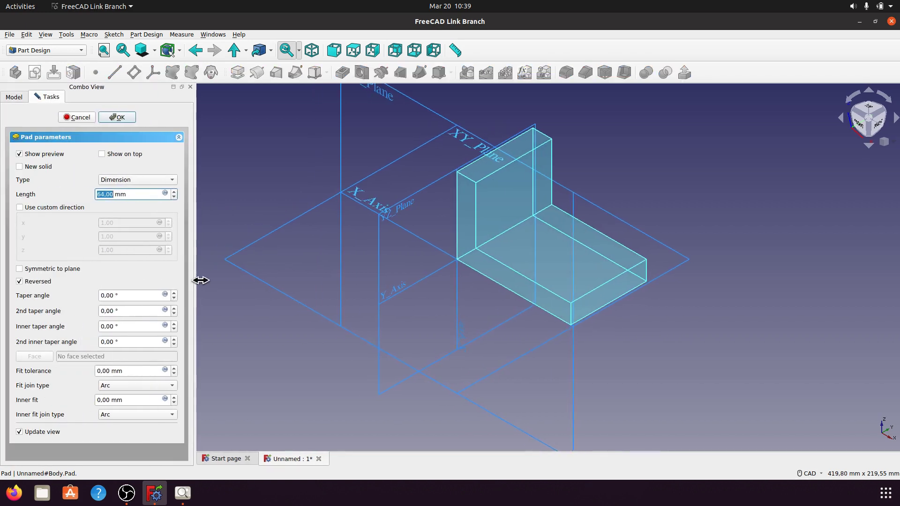
pyautogui.moveTo(138, 280); pyautogui.dragTo(192, 279)
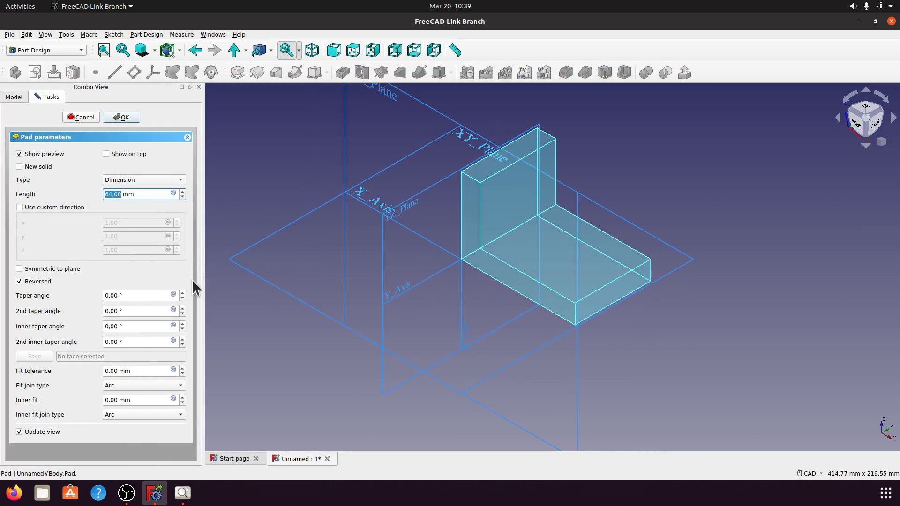
pyautogui.click(18, 280)
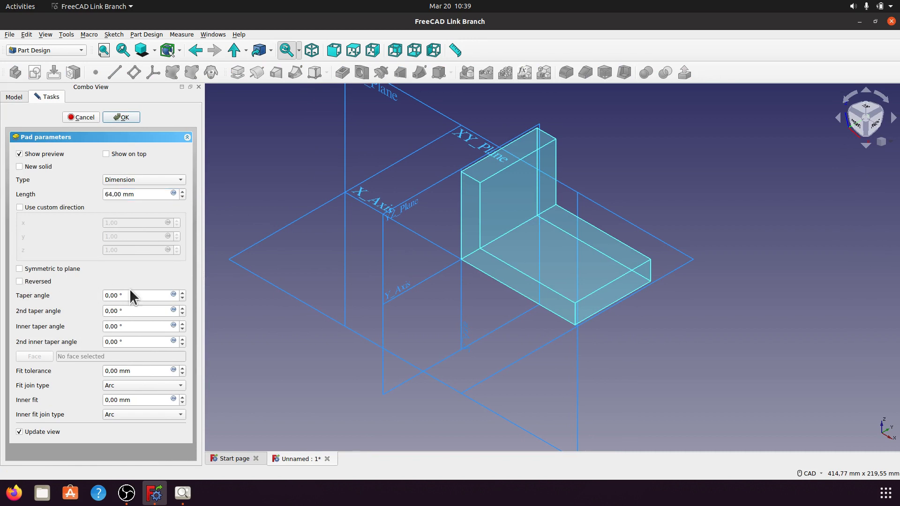
pyautogui.click(121, 118)
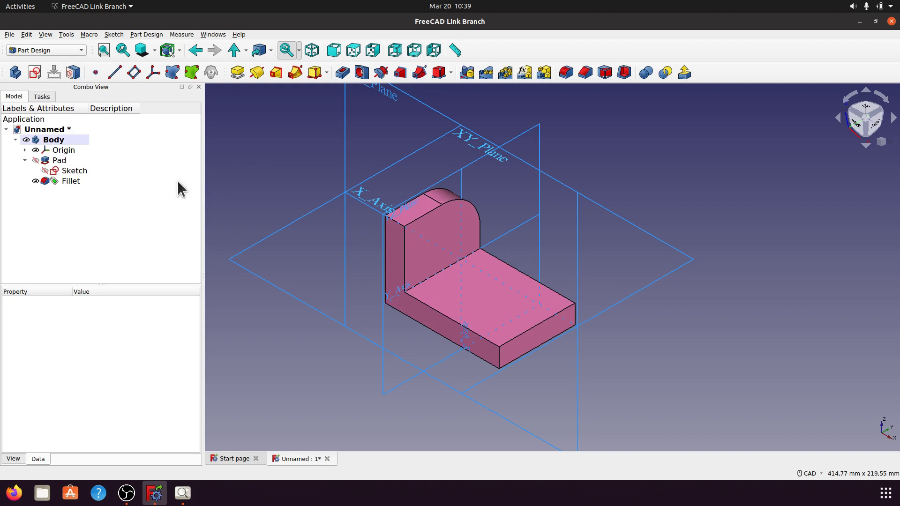
# Edit the Fillet to add Edge4, dismissing the resulting input error
pyautogui.rightClick(73, 181)
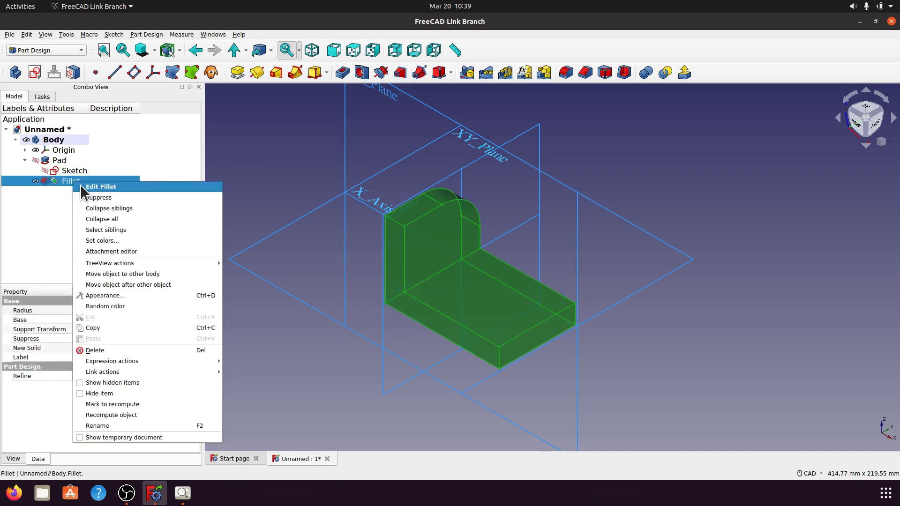
pyautogui.click(80, 185)
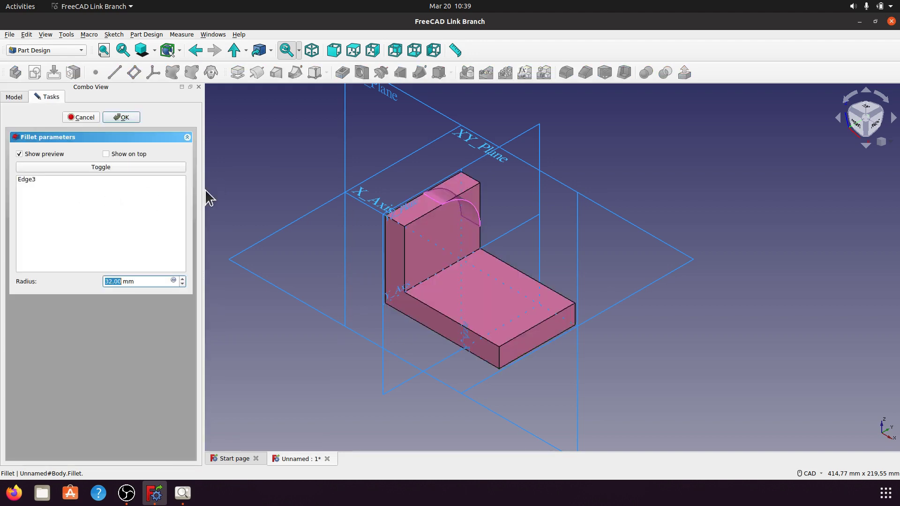
pyautogui.click(399, 224)
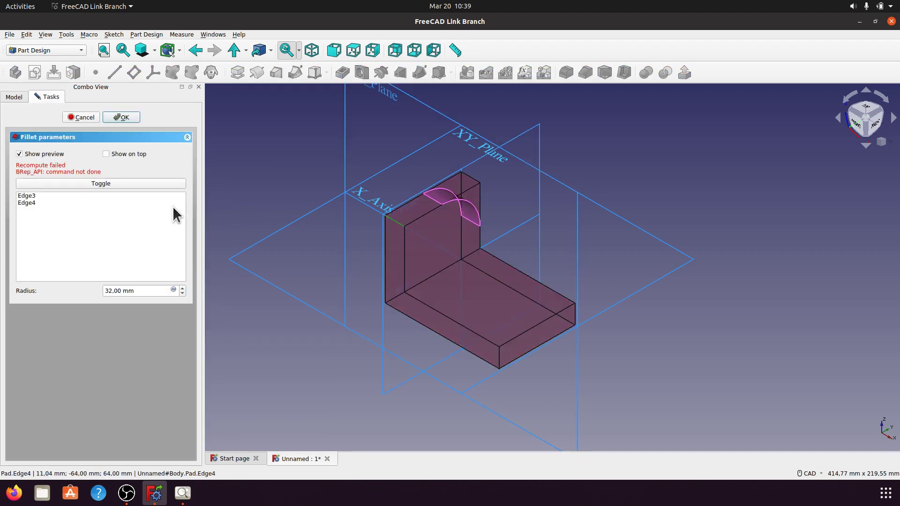
pyautogui.click(134, 118)
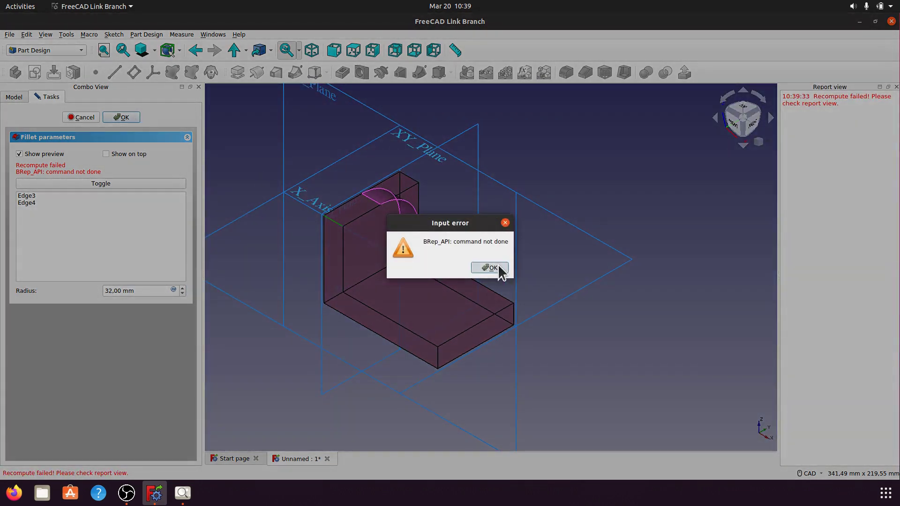
pyautogui.click(490, 268)
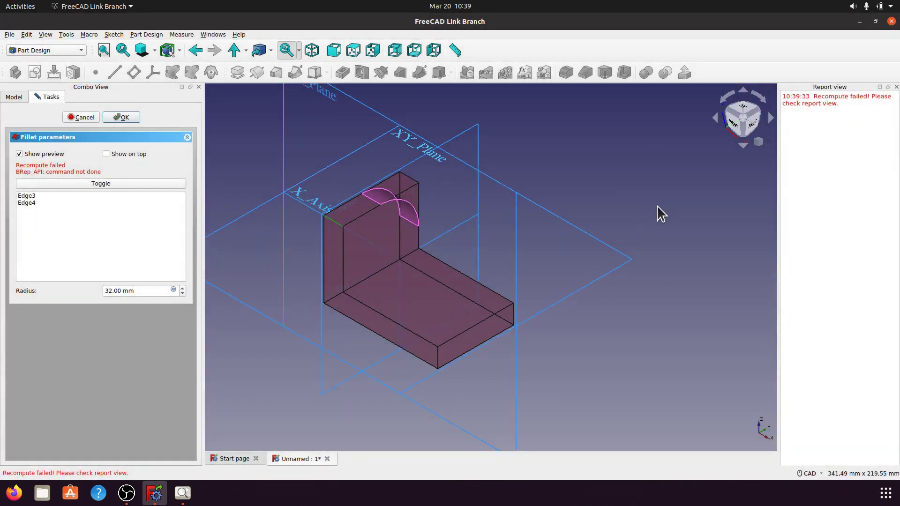
pyautogui.click(896, 87)
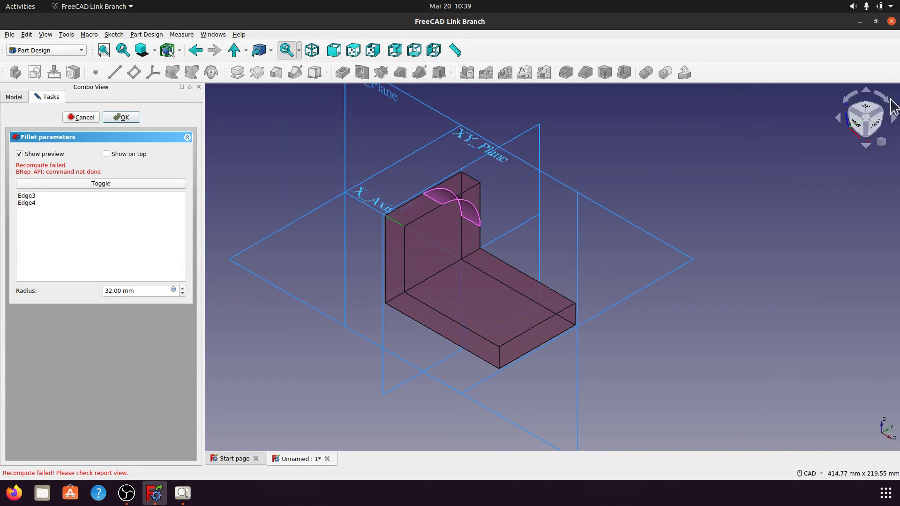
# Remove Edge3 so the 32 mm fillet applies to Edge4 only
pyautogui.click(31, 196)
pyautogui.rightClick(31, 195)
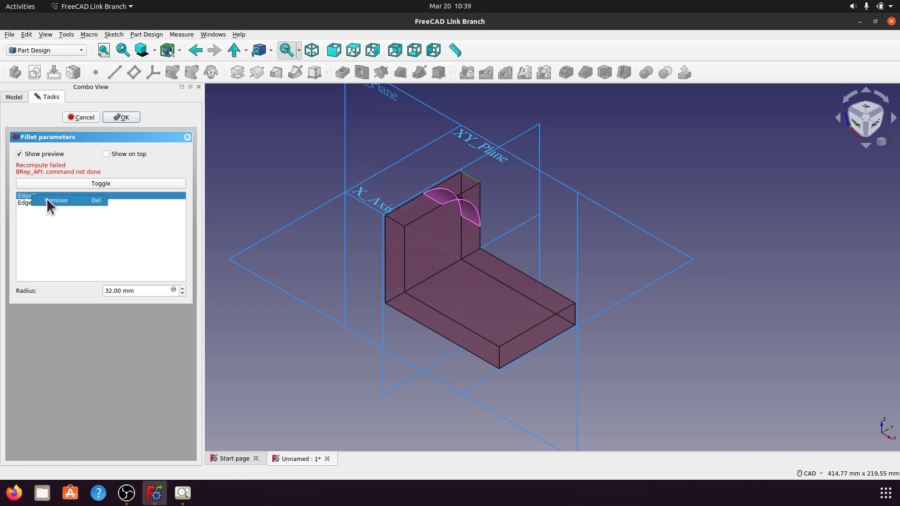
pyautogui.click(46, 198)
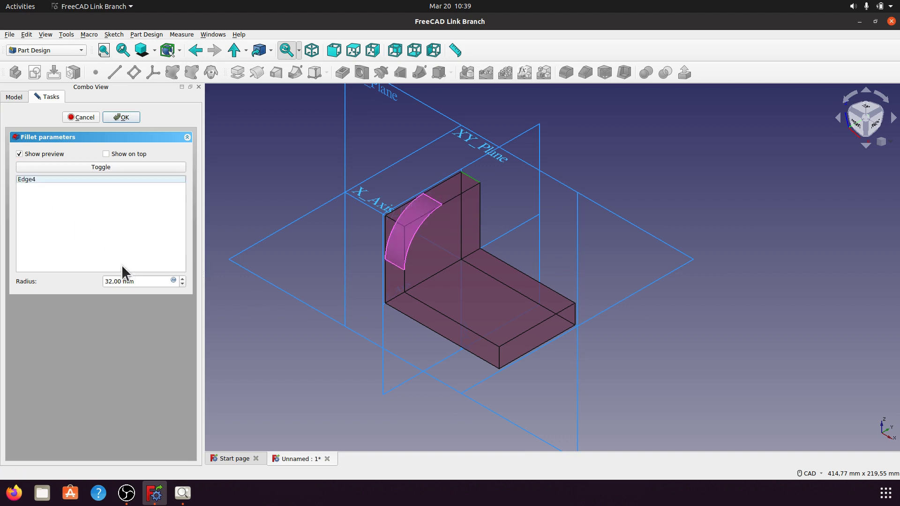
pyautogui.click(121, 117)
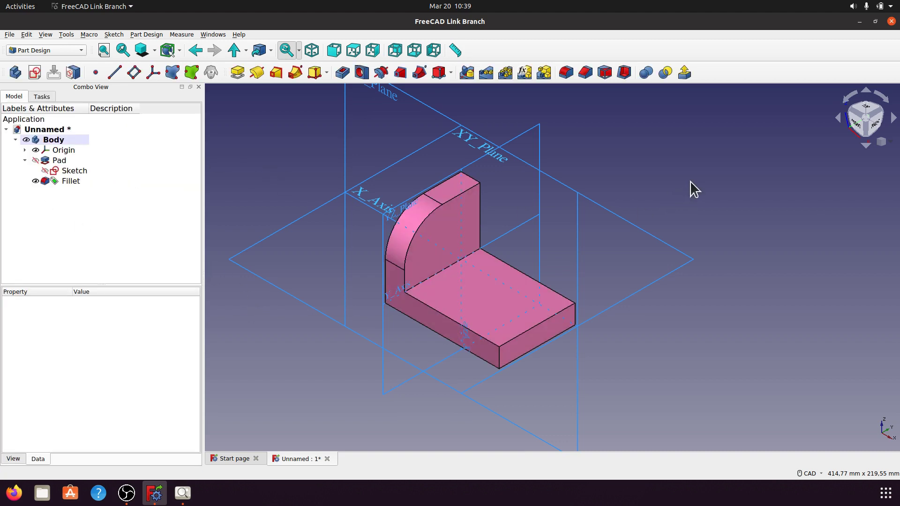
pyautogui.moveTo(723, 181); pyautogui.dragTo(769, 217, button='middle')
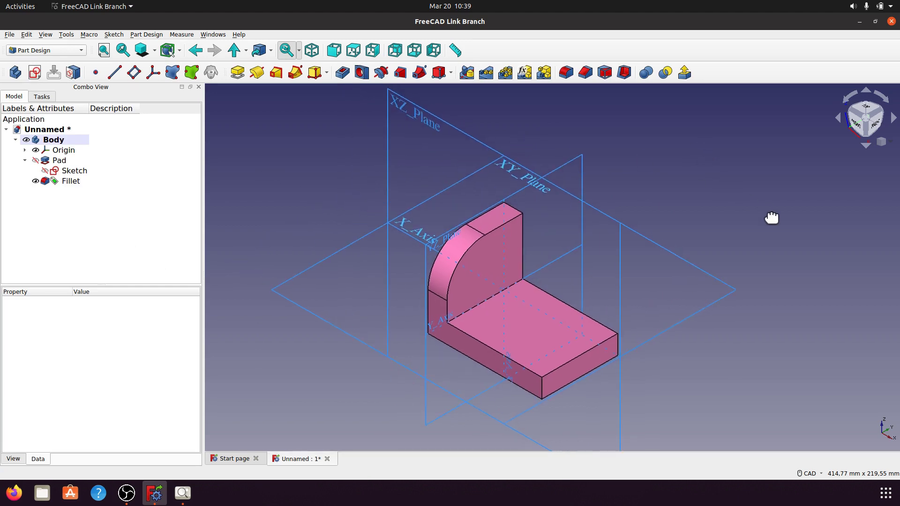
pyautogui.moveTo(202, 213); pyautogui.dragTo(141, 212)
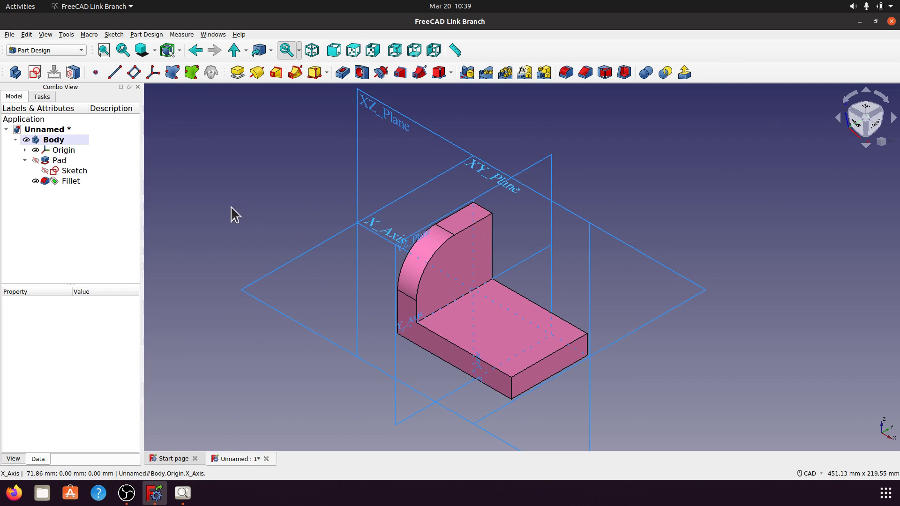
pyautogui.click(25, 150)
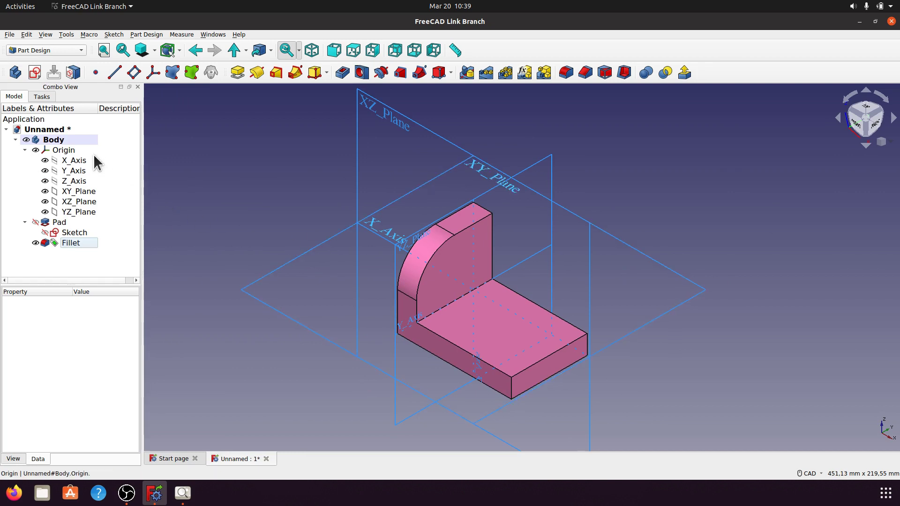
# Hide the X and Y axes and the XY and YZ planes, leaving only XZ_Plane visible
pyautogui.click(78, 160)
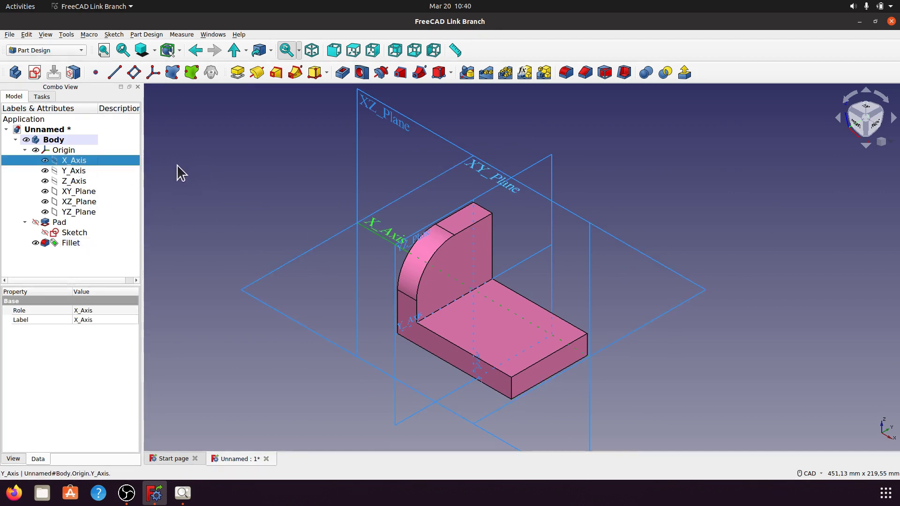
pyautogui.press('space')
pyautogui.click(83, 170)
pyautogui.press('space')
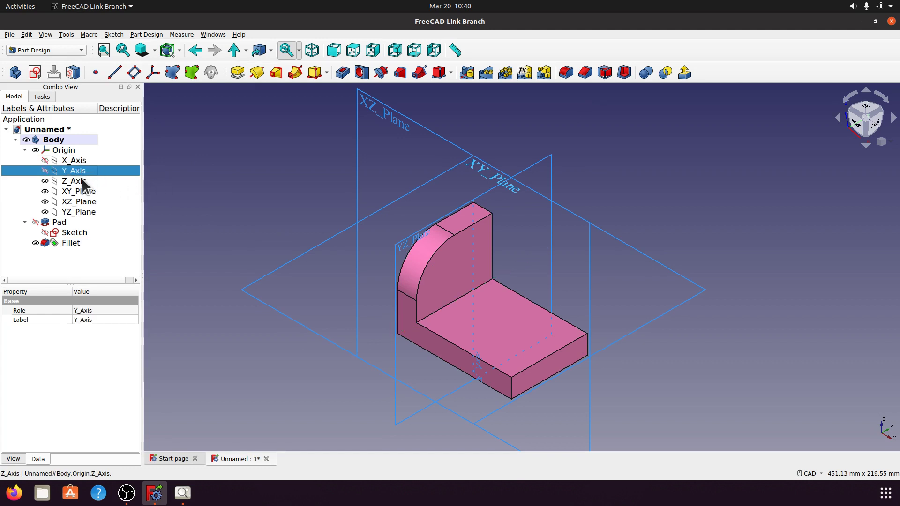
pyautogui.click(78, 181)
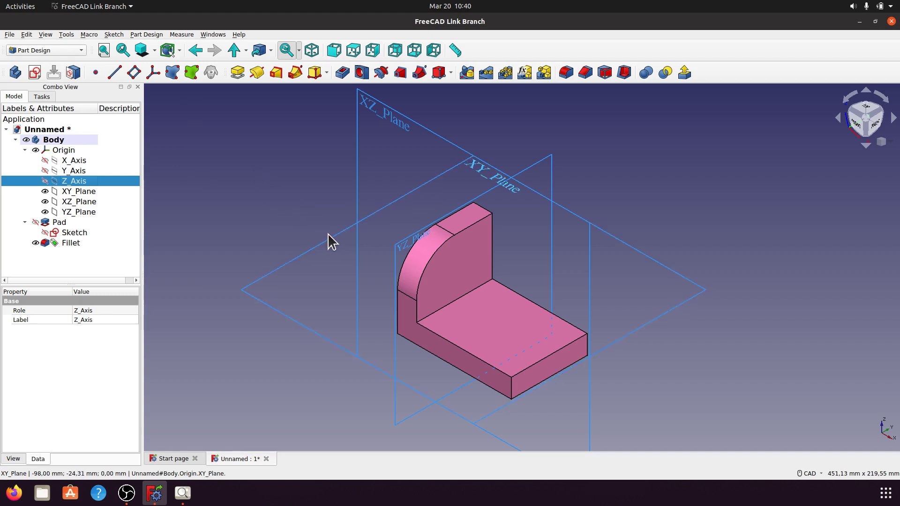
pyautogui.click(81, 189)
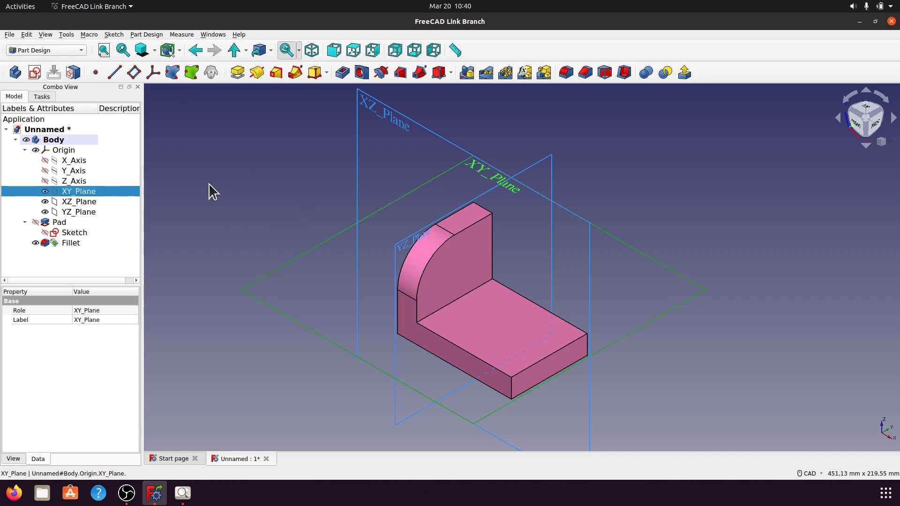
pyautogui.press('space')
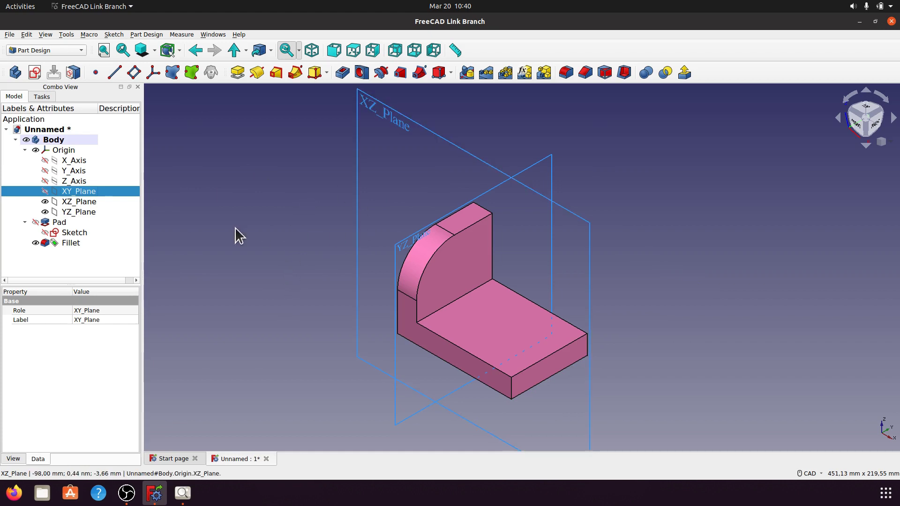
pyautogui.click(87, 212)
pyautogui.press('space')
pyautogui.click(225, 212)
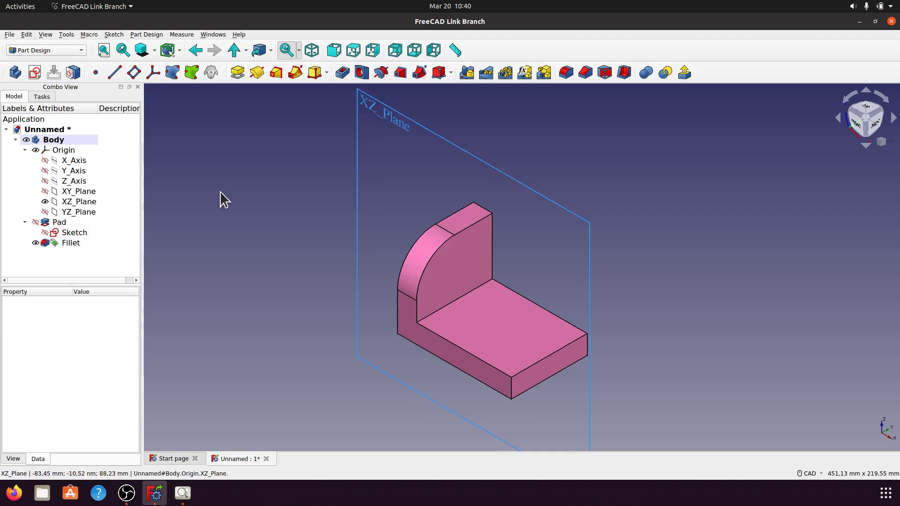
pyautogui.click(25, 150)
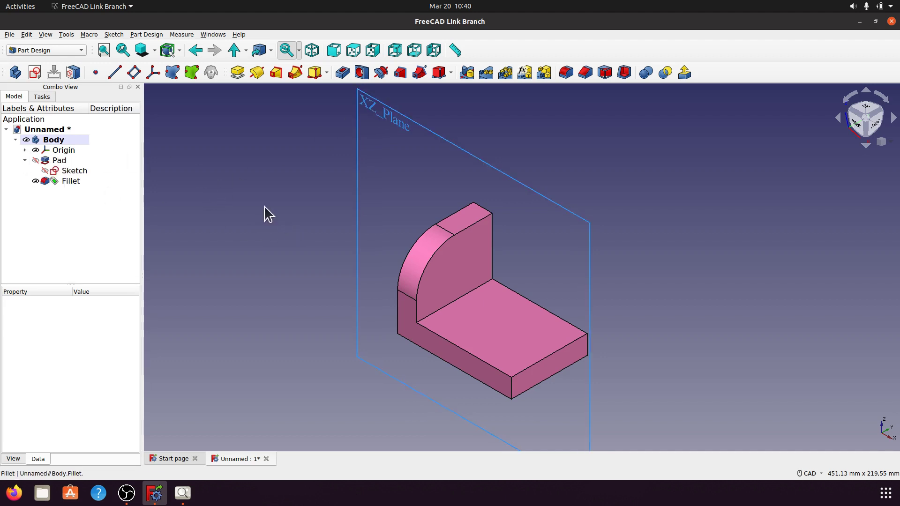
pyautogui.scroll(-2, 315, 236)
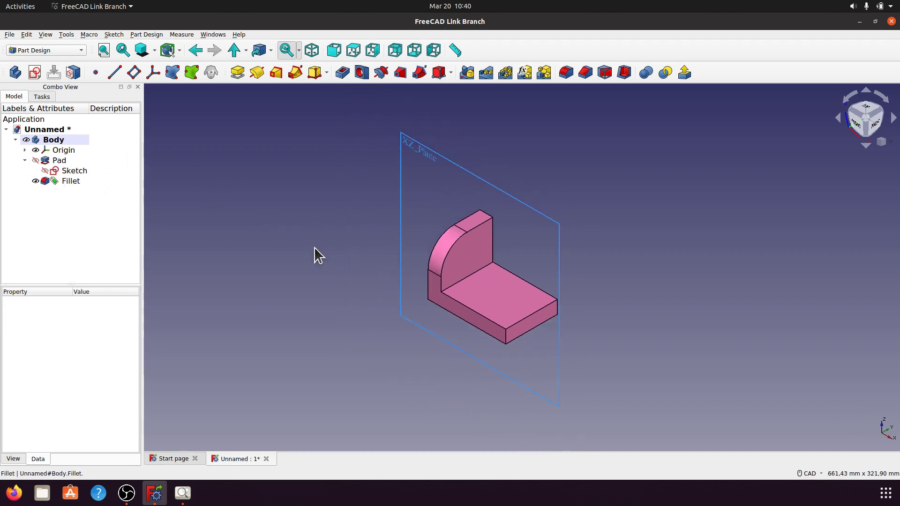
# Start a sketch on the XZ plane and draw a rectangle in the L profile's inner corner
pyautogui.click(522, 203)
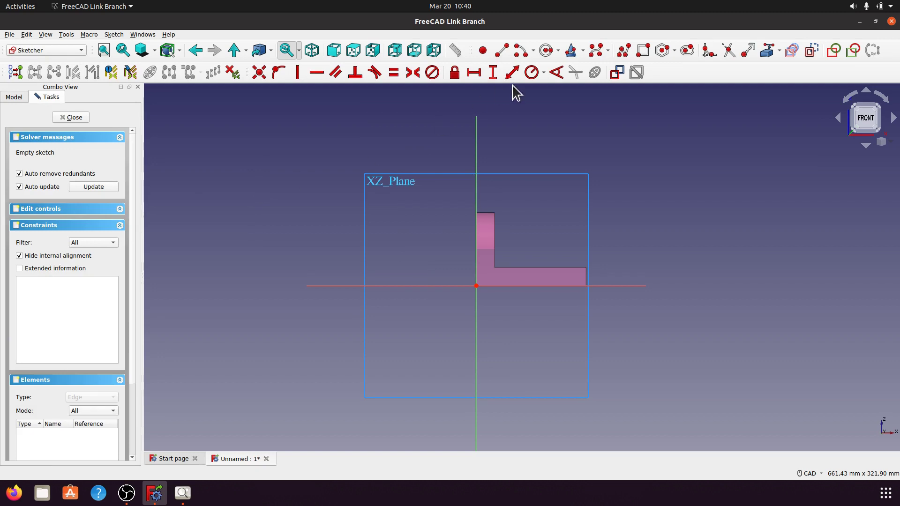
pyautogui.moveTo(675, 285); pyautogui.dragTo(656, 292, button='middle')
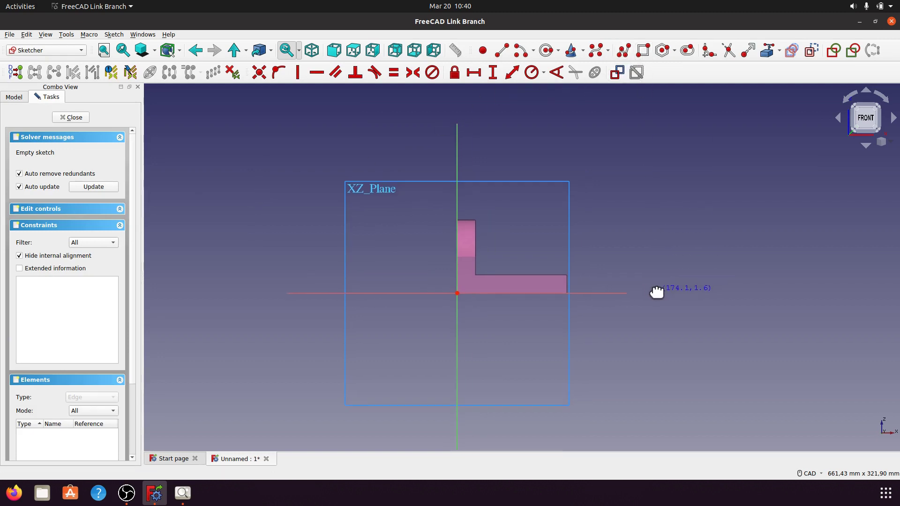
pyautogui.scroll(5, 656, 292)
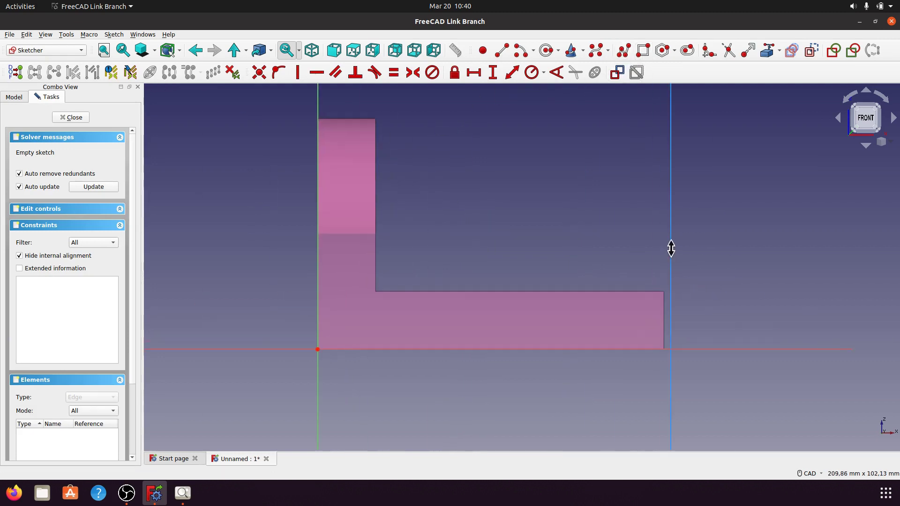
pyautogui.click(380, 186)
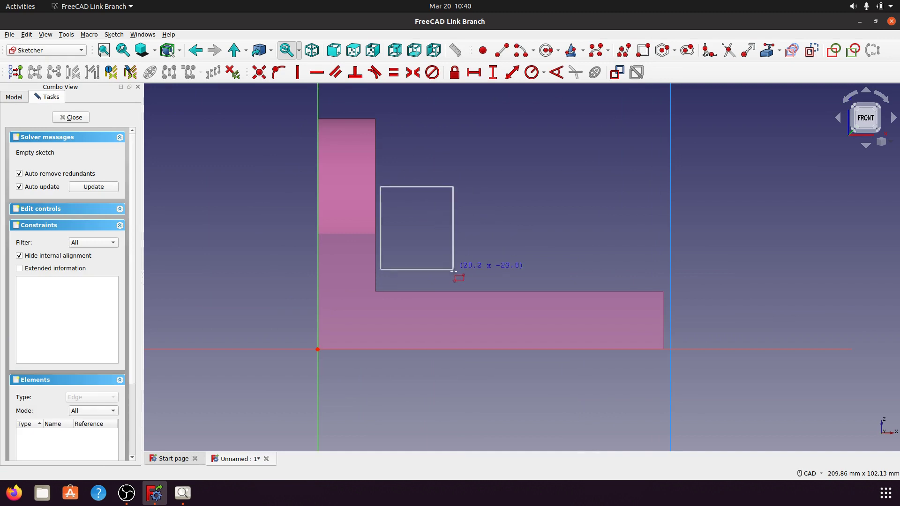
pyautogui.click(474, 286)
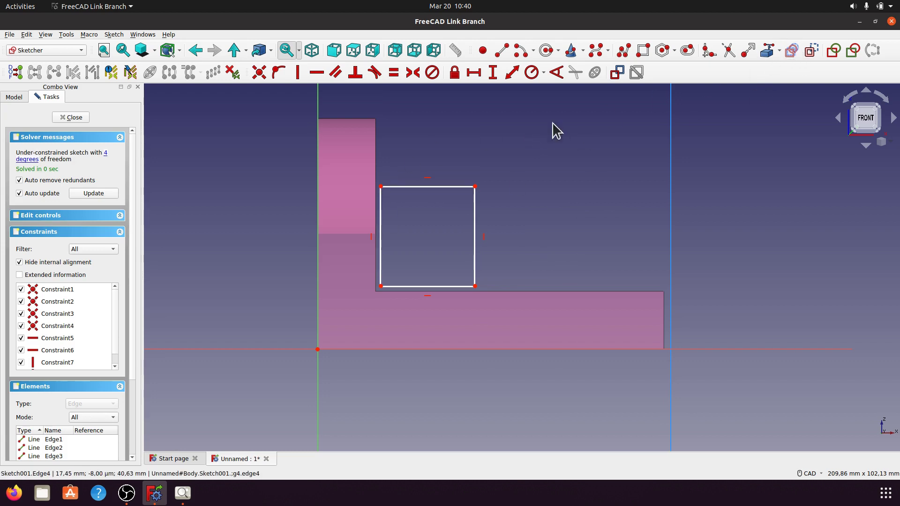
# Link the upright's inner vertical edge as external geometry and select the rectangle's bottom-left corner with the inner corner point
pyautogui.click(766, 52)
pyautogui.click(375, 246)
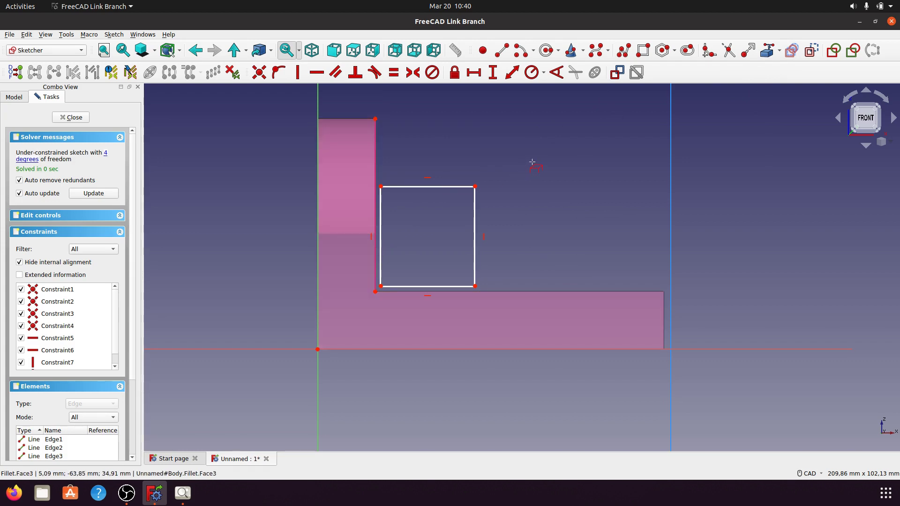
pyautogui.click(380, 286)
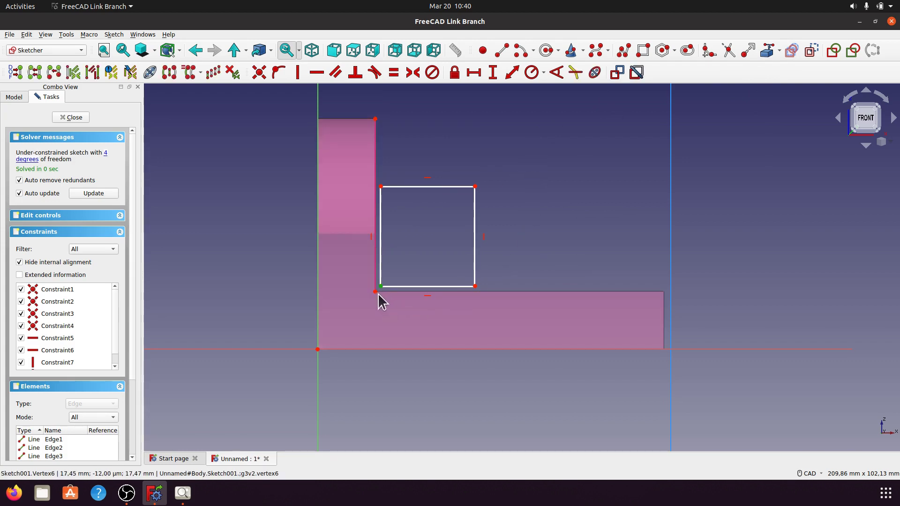
pyautogui.click(375, 292)
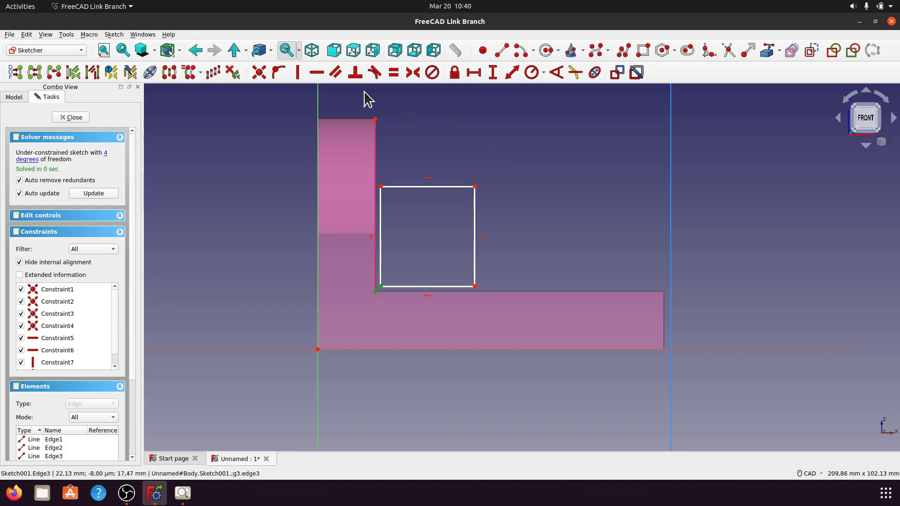
# Make the rectangle's bottom-left corner coincident with the inner corner and put its bottom-right corner on the linked base edge
pyautogui.click(259, 73)
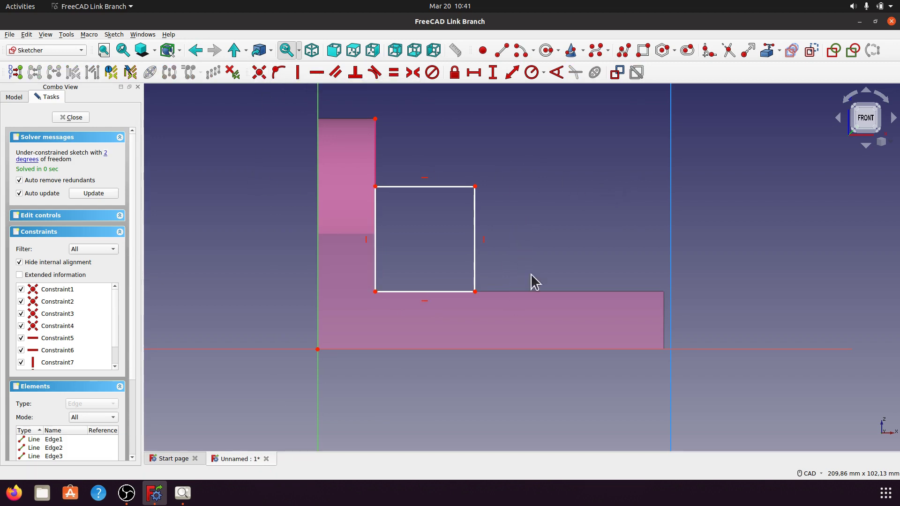
pyautogui.click(767, 50)
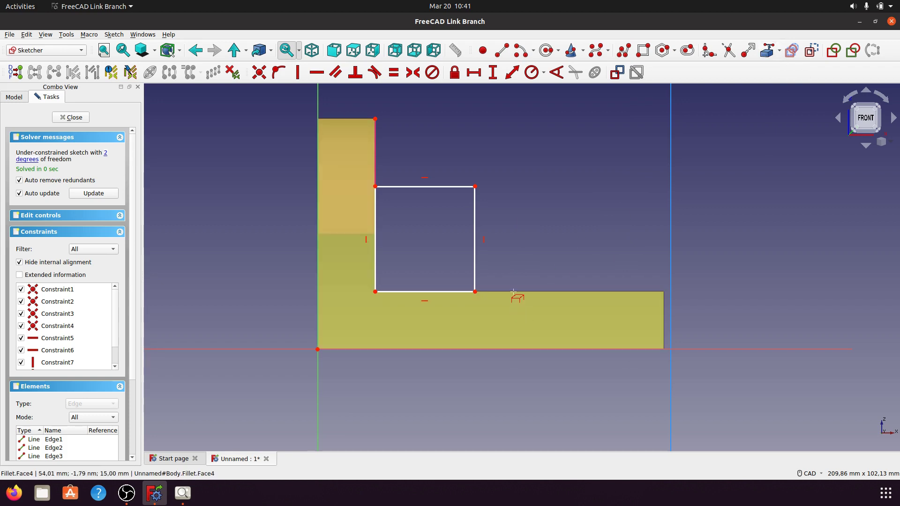
pyautogui.click(524, 291)
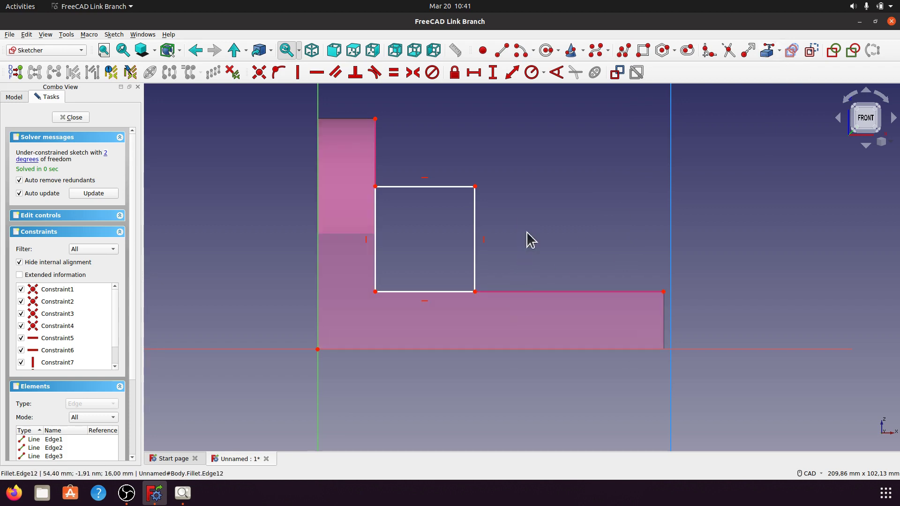
pyautogui.click(475, 291)
pyautogui.click(489, 293)
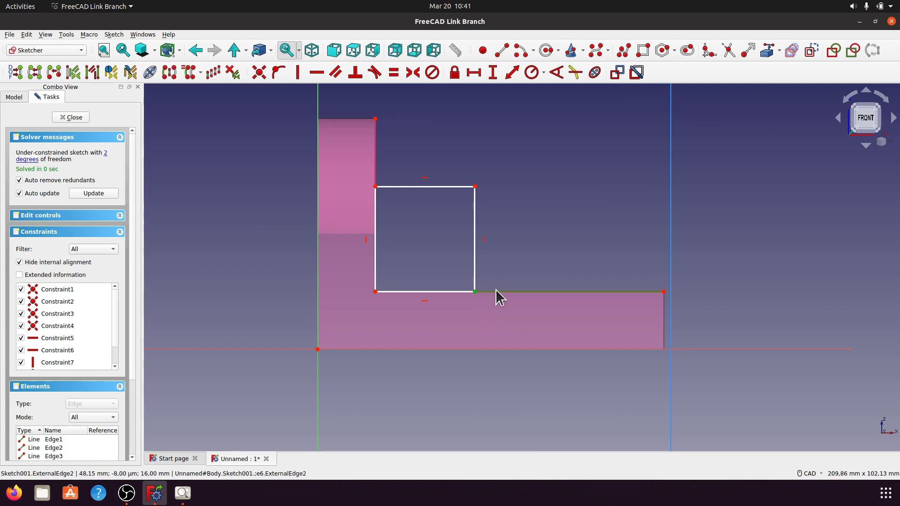
pyautogui.click(280, 71)
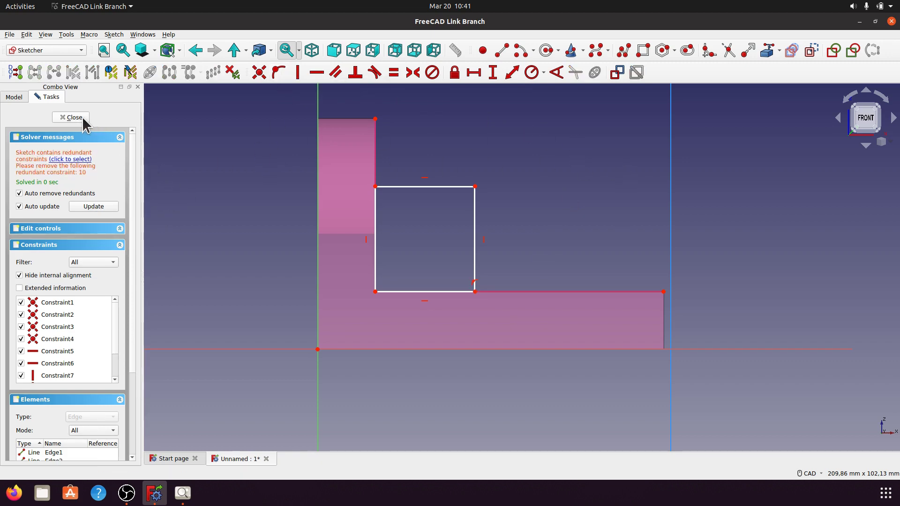
pyautogui.click(183, 492)
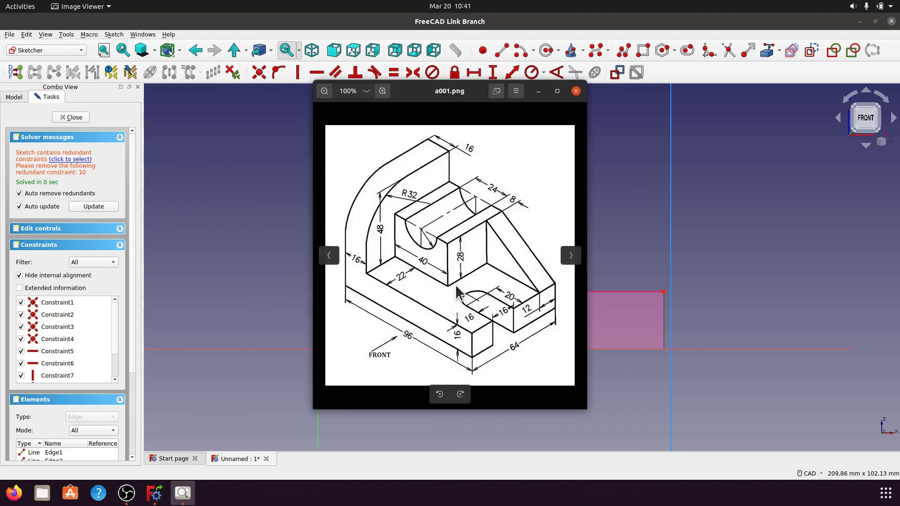
# Try a 40 mm horizontal length on the rectangle's bottom edge, dismissing the invalid-dimension error
pyautogui.moveTo(406, 285)
pyautogui.moveTo(450, 255)
pyautogui.click(538, 91)
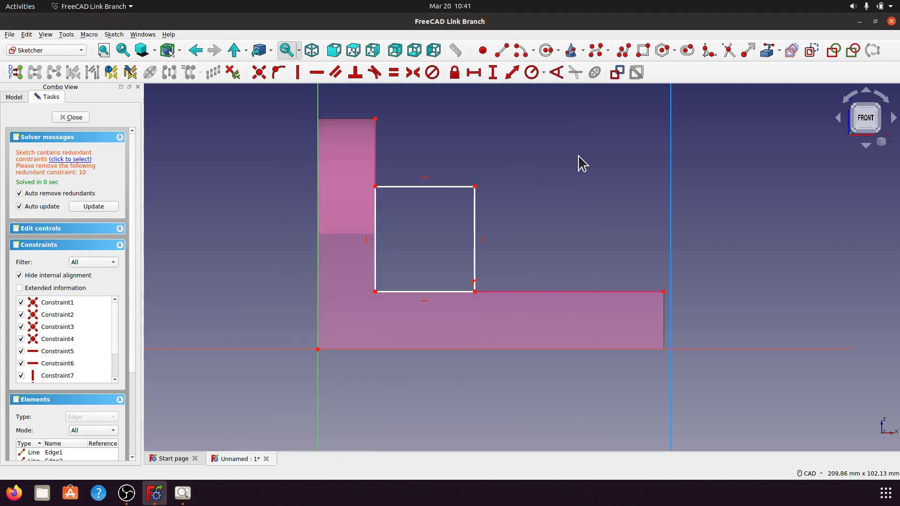
pyautogui.click(444, 292)
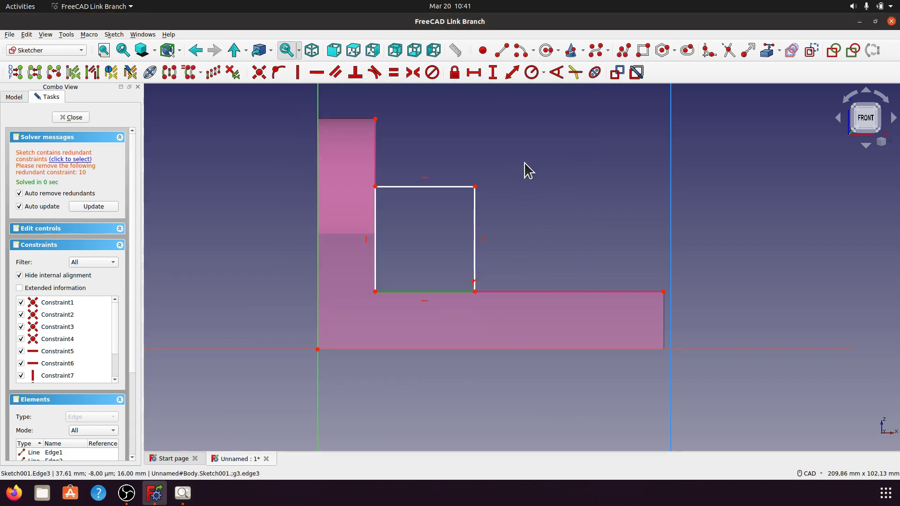
pyautogui.click(474, 73)
pyautogui.write('42')
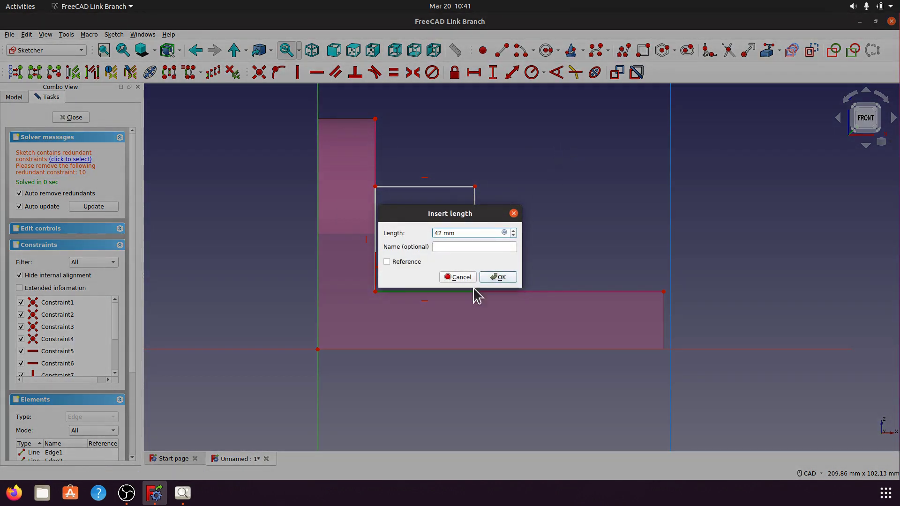
pyautogui.click(183, 493)
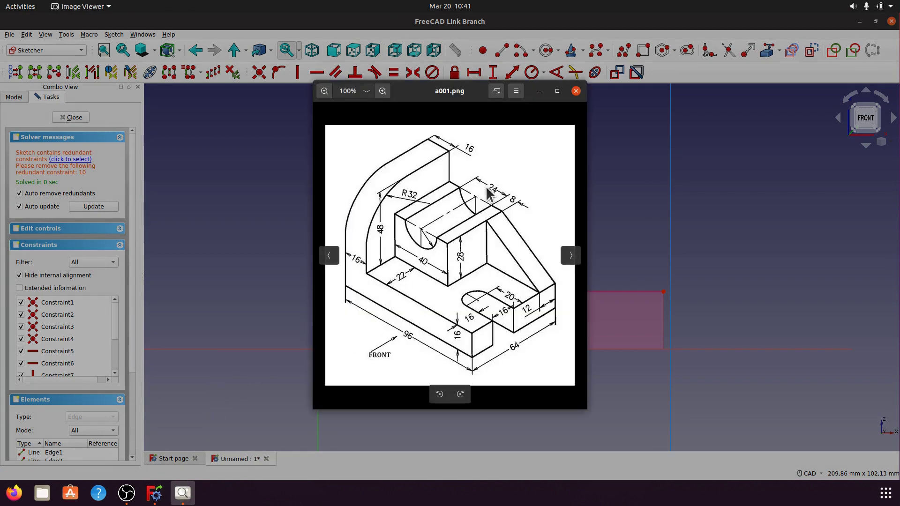
pyautogui.click(538, 90)
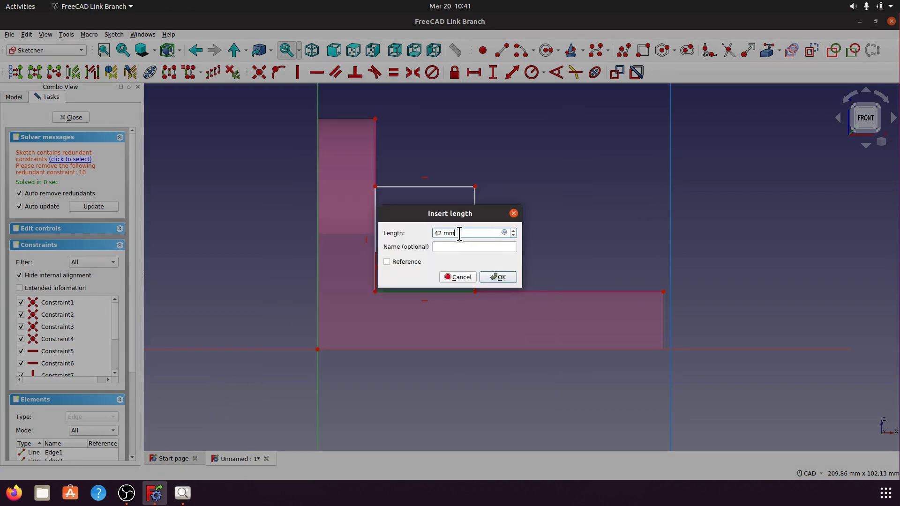
pyautogui.moveTo(459, 234); pyautogui.dragTo(431, 236)
pyautogui.write('40')
pyautogui.click(497, 277)
pyautogui.click(526, 240)
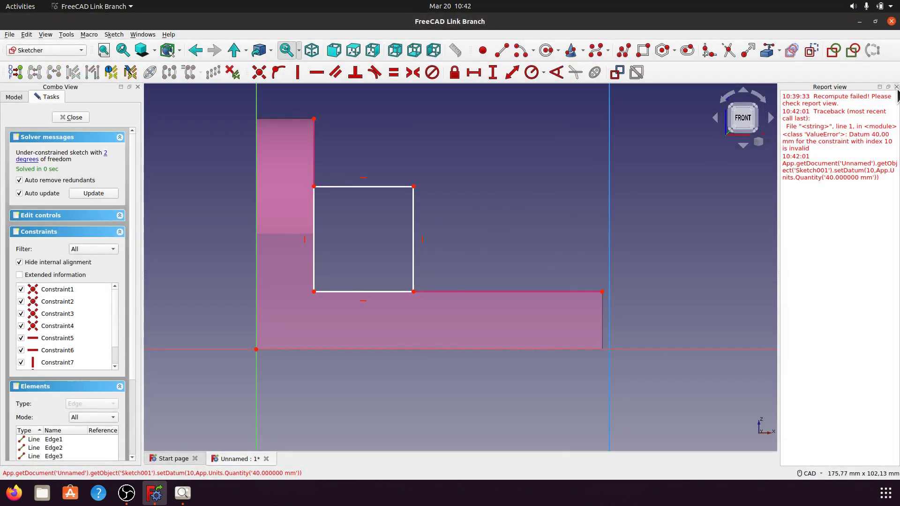
pyautogui.click(895, 87)
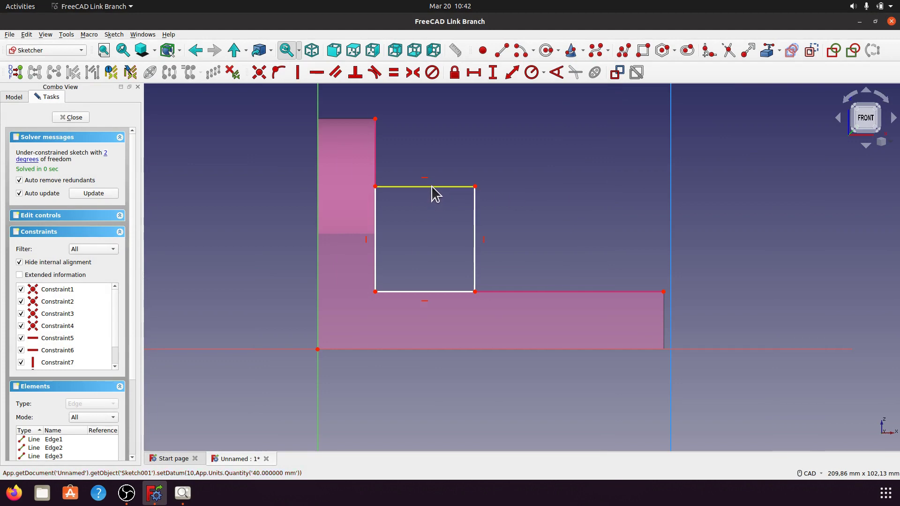
# Dimension the top edge 40 mm and the right edge 28 mm, then close the sketch
pyautogui.click(434, 187)
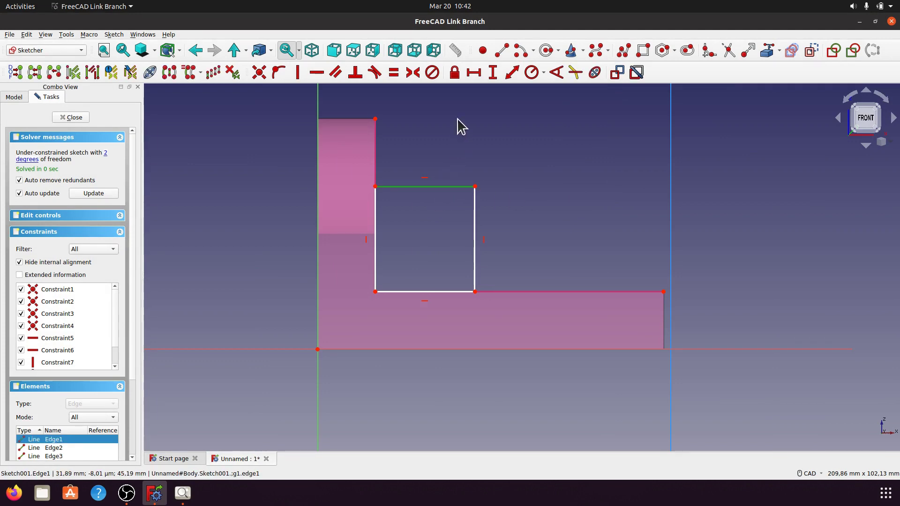
pyautogui.click(474, 72)
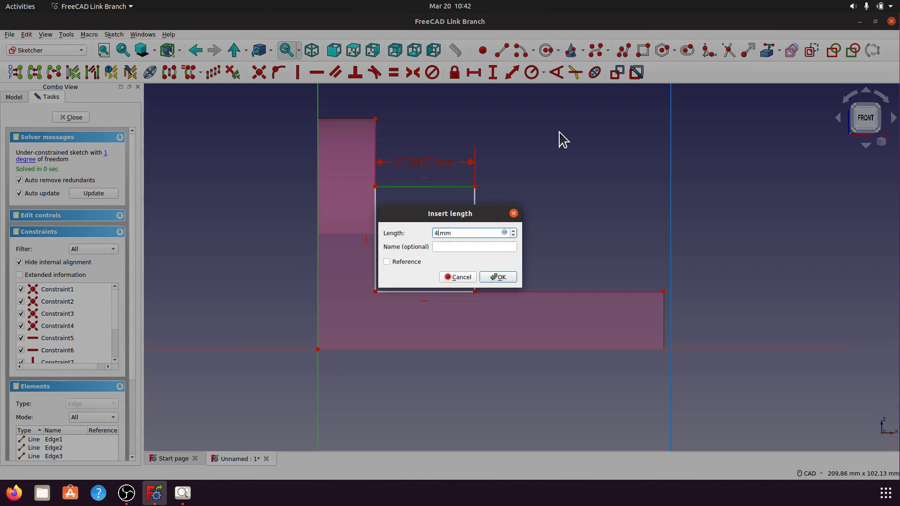
pyautogui.click(498, 277)
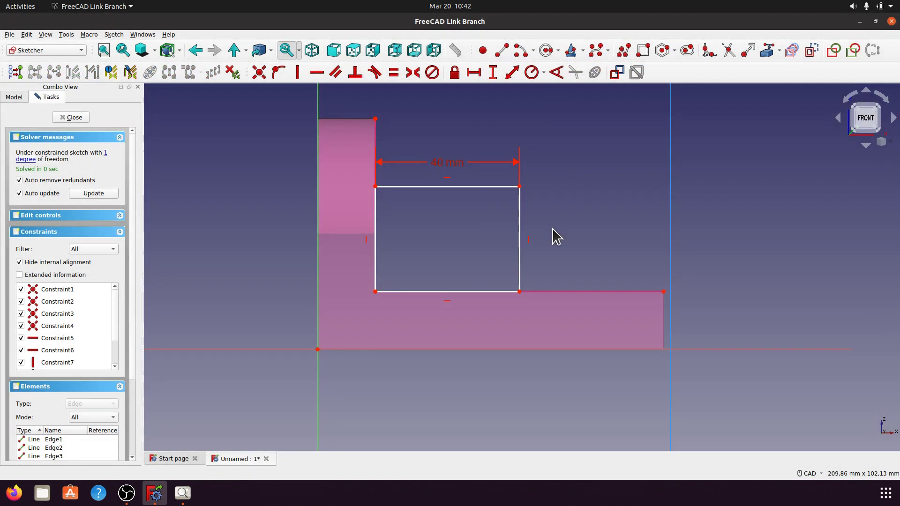
pyautogui.click(520, 218)
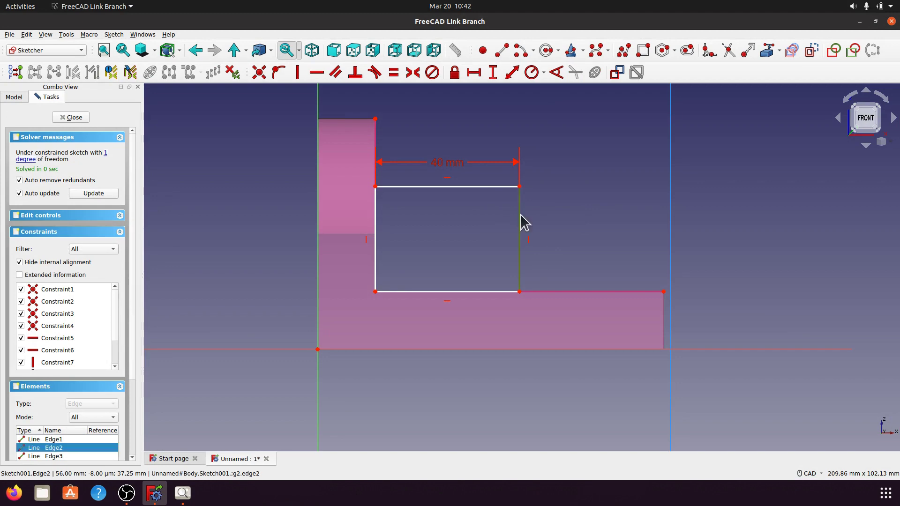
pyautogui.click(490, 78)
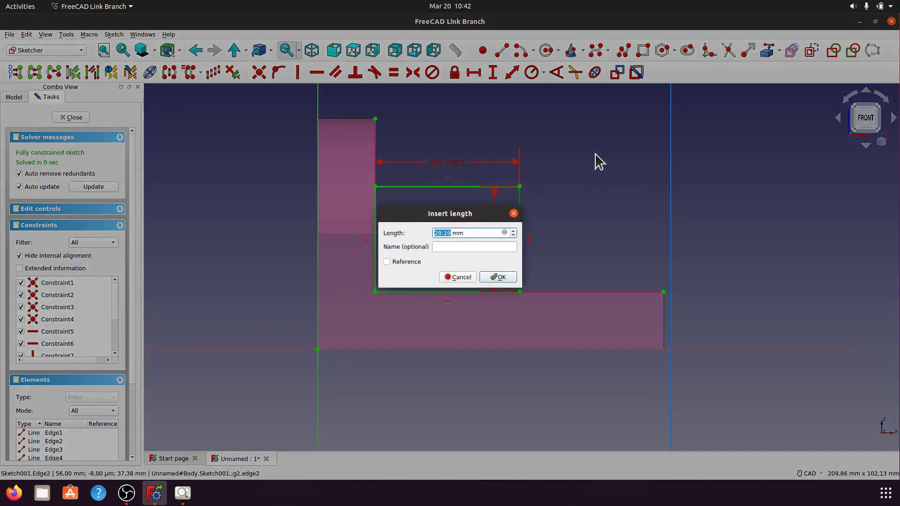
pyautogui.write('28')
pyautogui.click(499, 278)
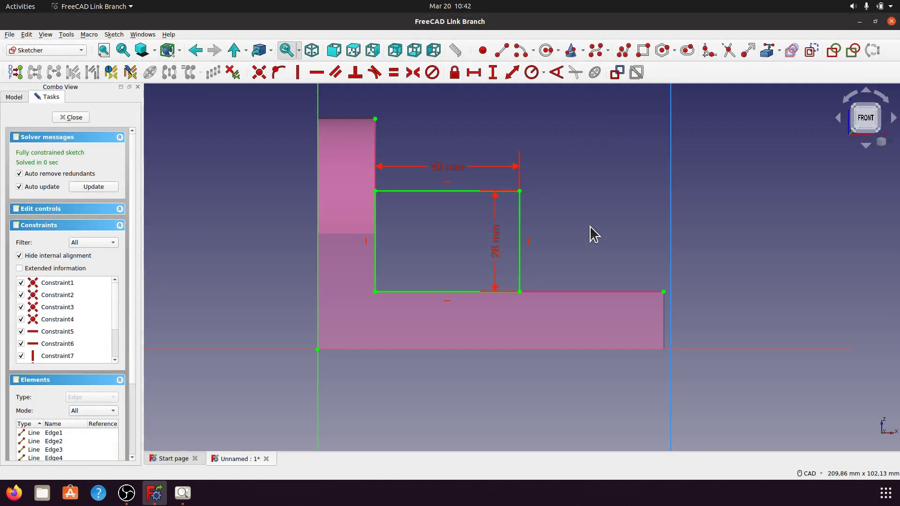
pyautogui.moveTo(548, 239); pyautogui.dragTo(553, 239)
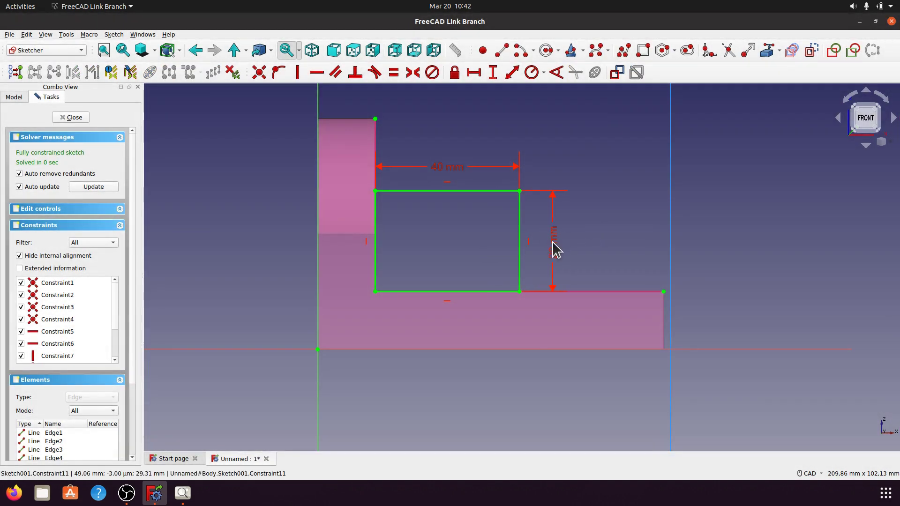
pyautogui.moveTo(458, 168); pyautogui.dragTo(460, 160)
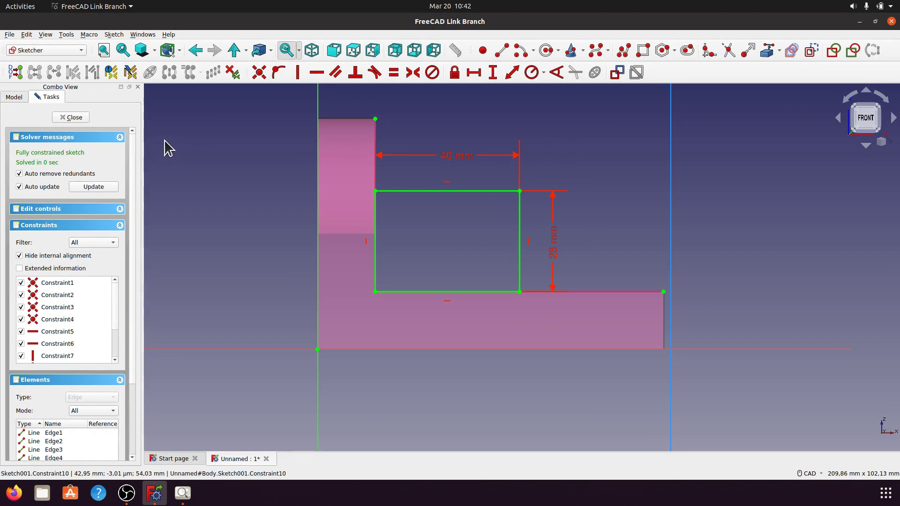
pyautogui.click(79, 118)
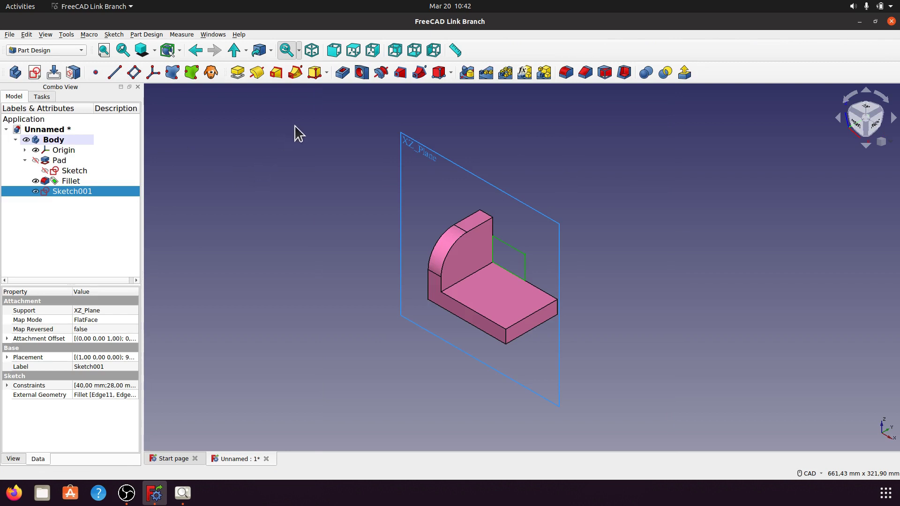
# Pad Sketch001 into a block with length 64-22 mm
pyautogui.click(244, 78)
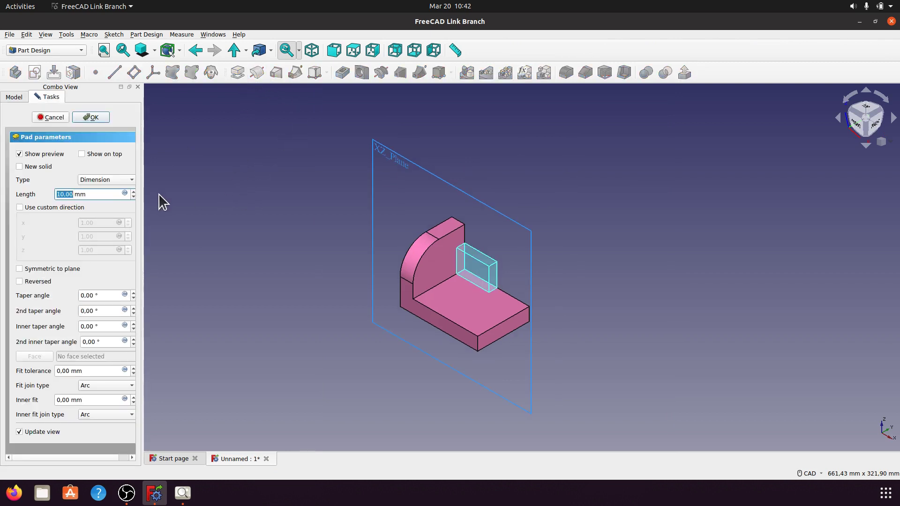
pyautogui.moveTo(94, 194); pyautogui.dragTo(55, 194)
pyautogui.write('6')
pyautogui.press('BackSpace')
pyautogui.write('22')
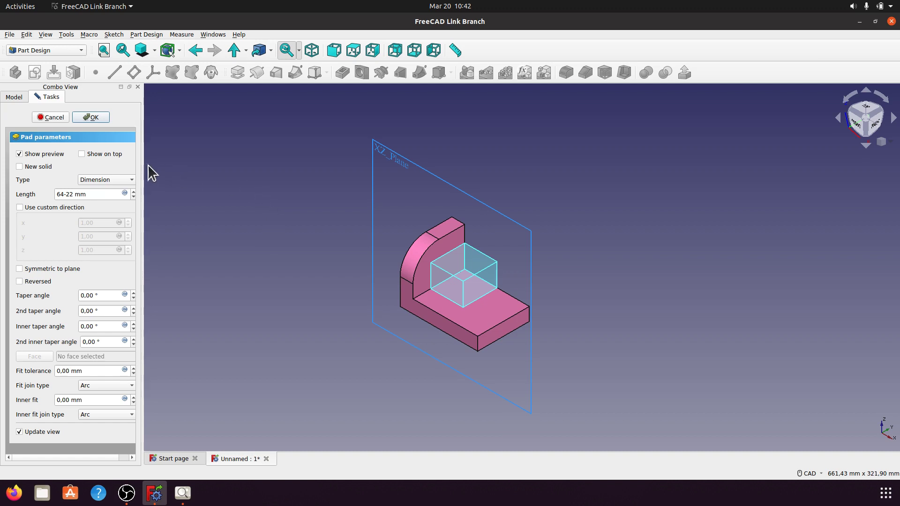
pyautogui.moveTo(142, 186); pyautogui.dragTo(165, 187)
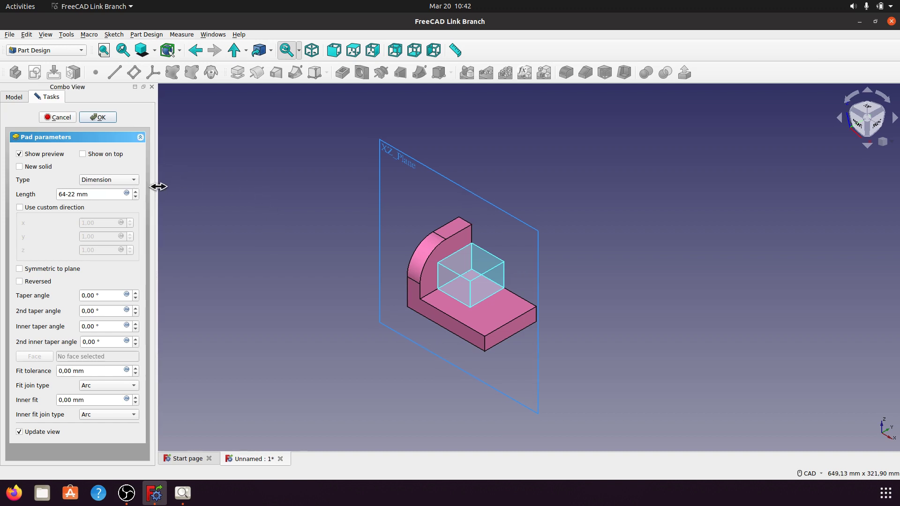
pyautogui.click(111, 118)
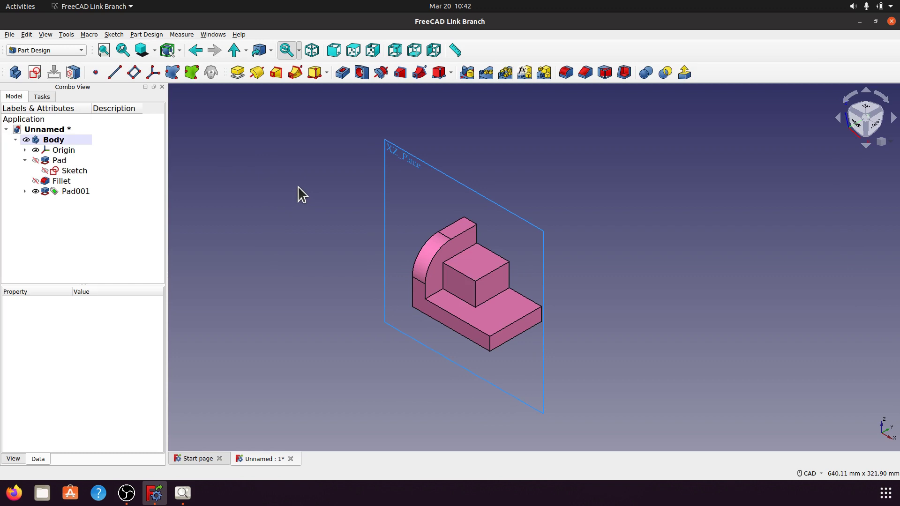
# Reopen Sketch001 under Pad001 and bring up the a001.png drawing
pyautogui.click(25, 191)
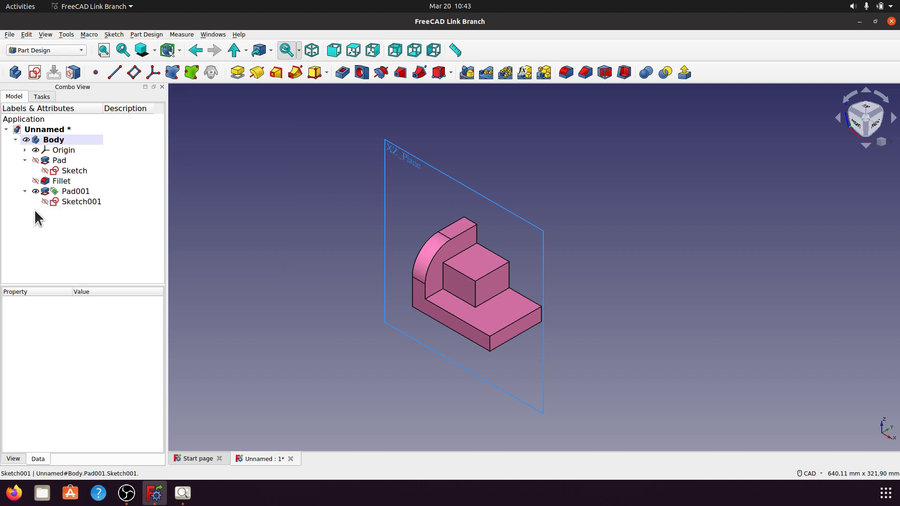
pyautogui.doubleClick(81, 202)
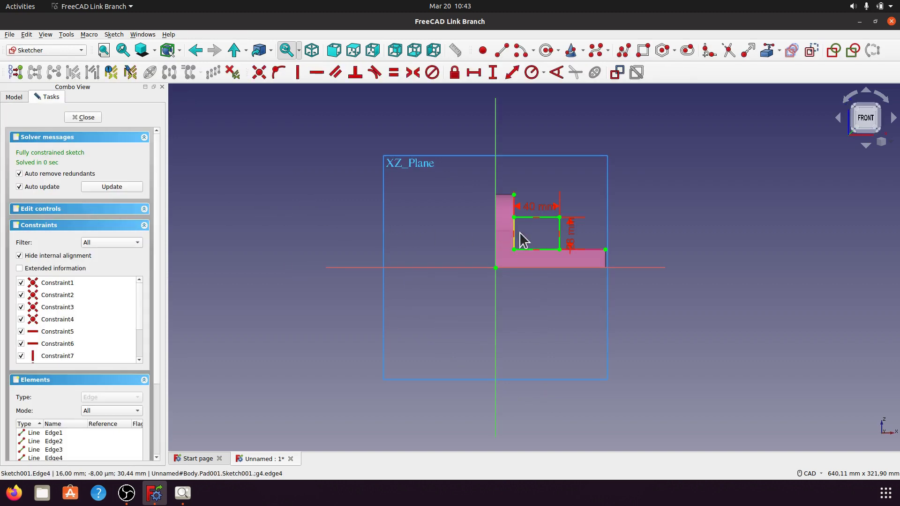
pyautogui.click(182, 493)
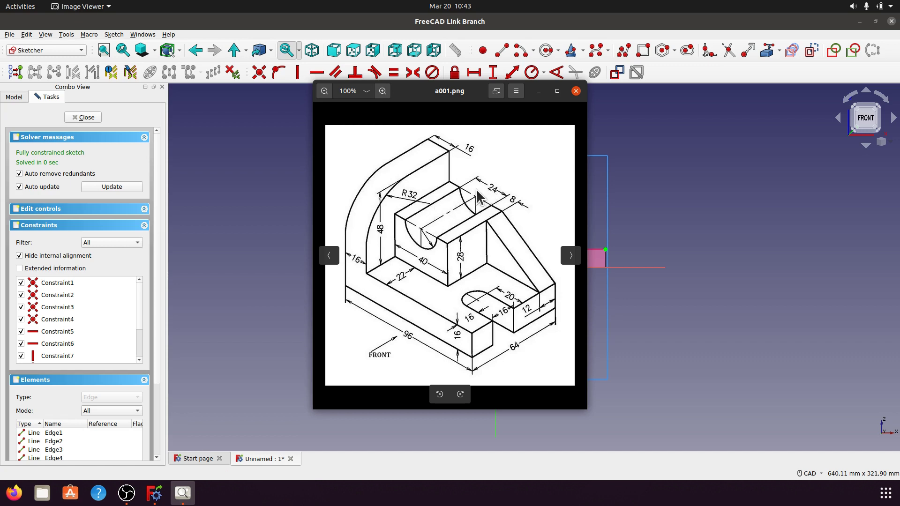
# Minimise the a001.png reference drawing to return to Sketch001
pyautogui.click(538, 91)
# Draw a downward semicircular arc centred on the block rectangle's top edge
pyautogui.moveTo(719, 189); pyautogui.dragTo(669, 215, button='middle')
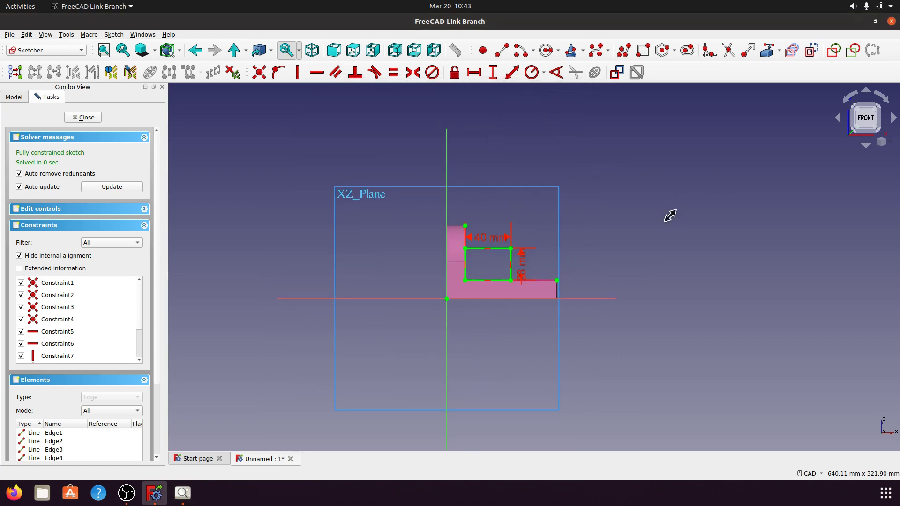
pyautogui.scroll(5, 675, 188)
pyautogui.scroll(1, 395, 253)
pyautogui.moveTo(396, 253); pyautogui.dragTo(521, 260, button='middle')
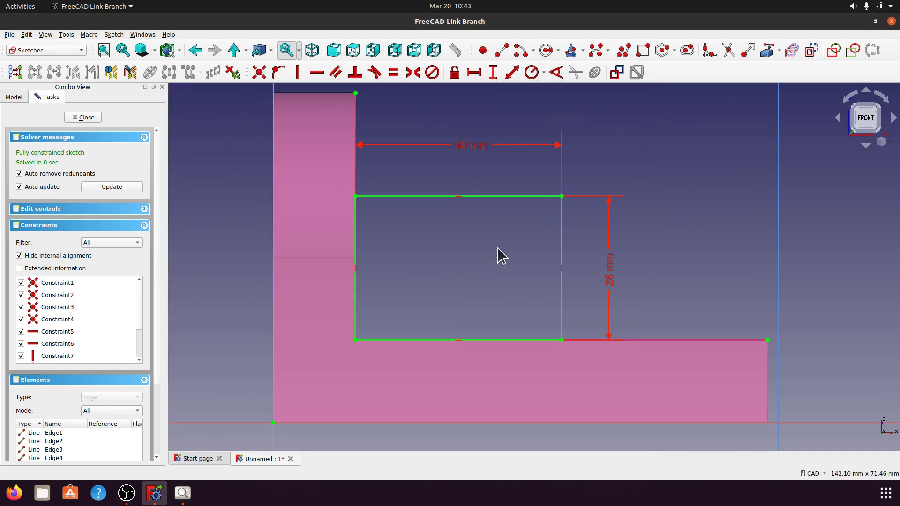
pyautogui.click(546, 50)
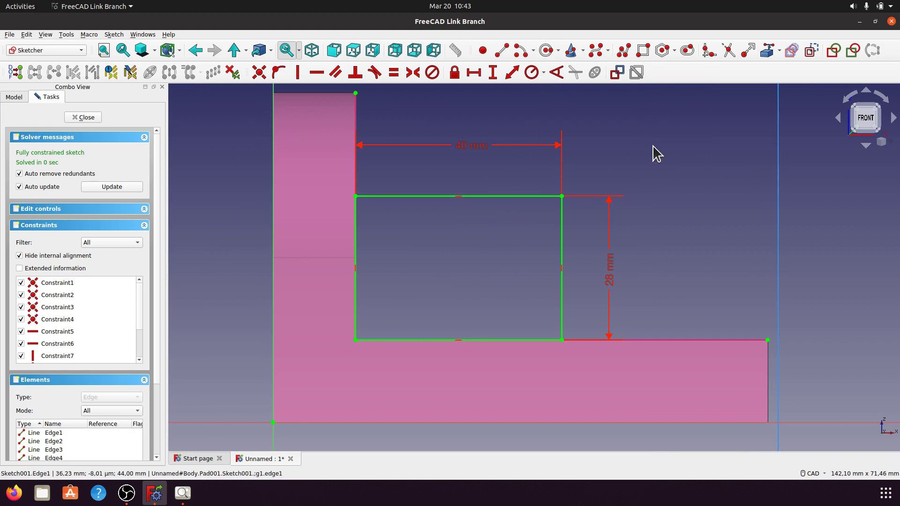
pyautogui.click(522, 51)
pyautogui.click(458, 197)
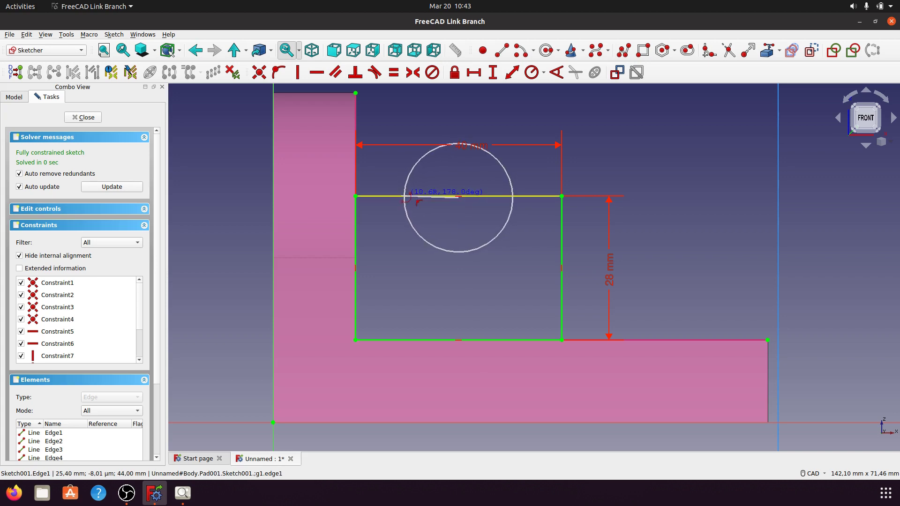
pyautogui.click(406, 197)
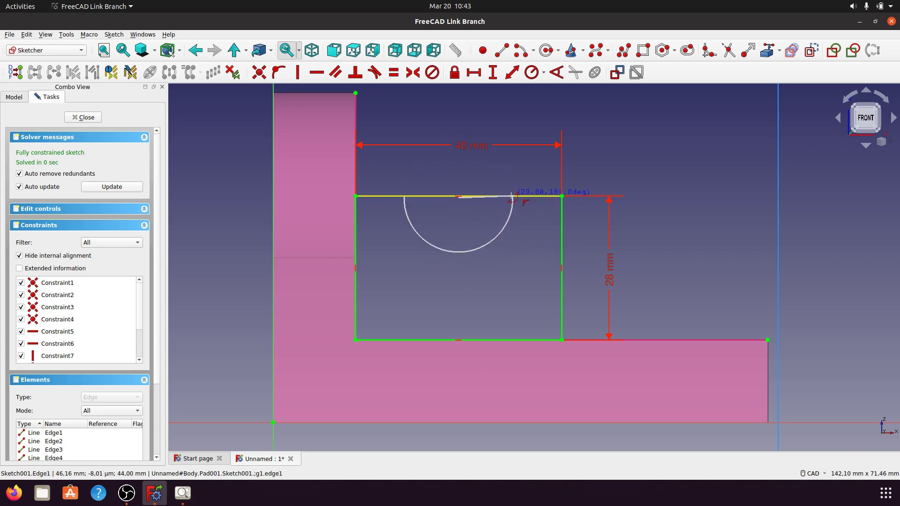
pyautogui.click(512, 196)
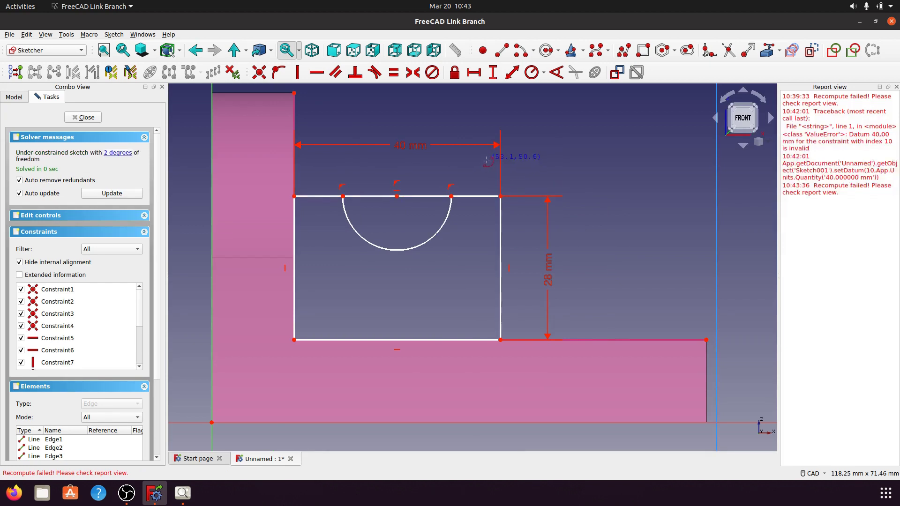
pyautogui.click(895, 86)
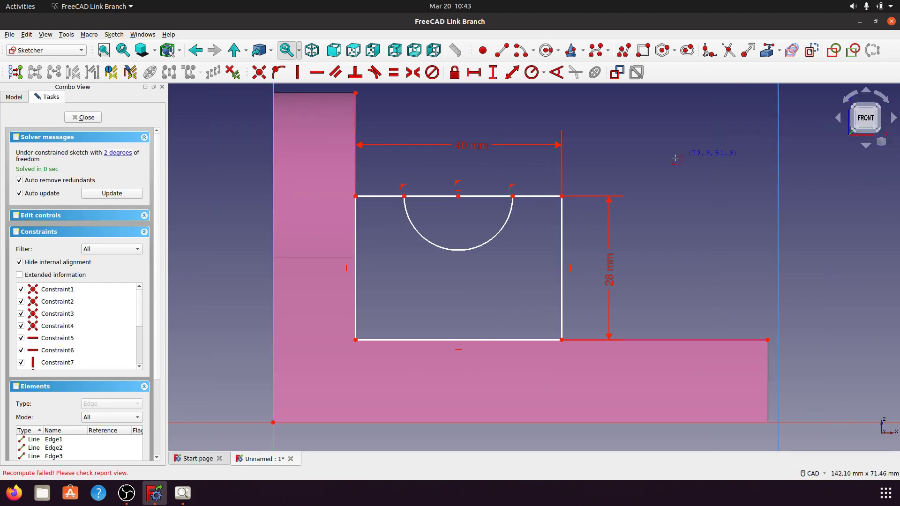
pyautogui.press('Escape')
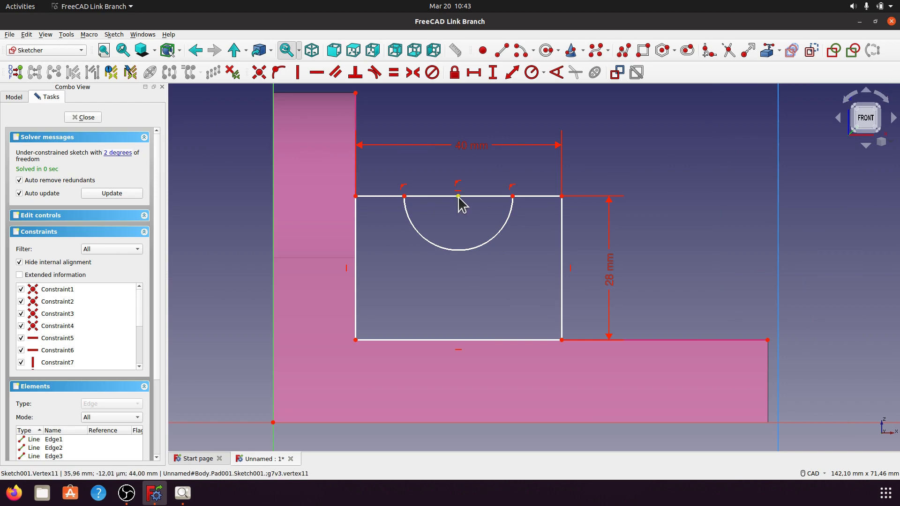
# Raise the 40 mm label and fix the arc centre 20 mm horizontally from the top-right corner
pyautogui.moveTo(475, 147); pyautogui.dragTo(475, 114)
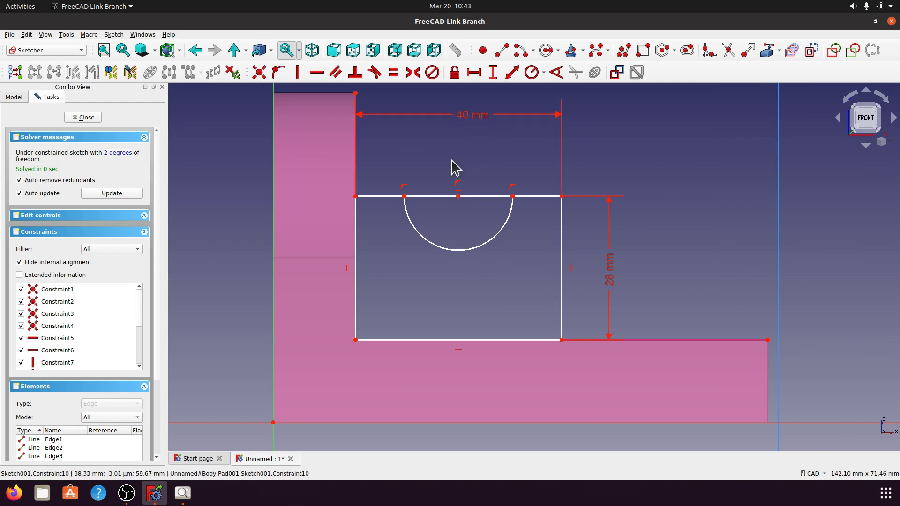
pyautogui.click(458, 196)
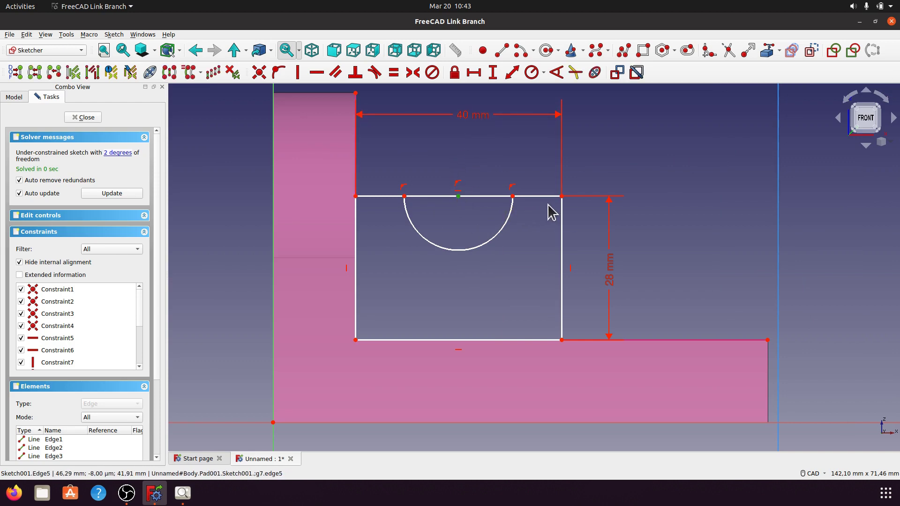
pyautogui.click(562, 197)
pyautogui.click(473, 73)
pyautogui.write('2')
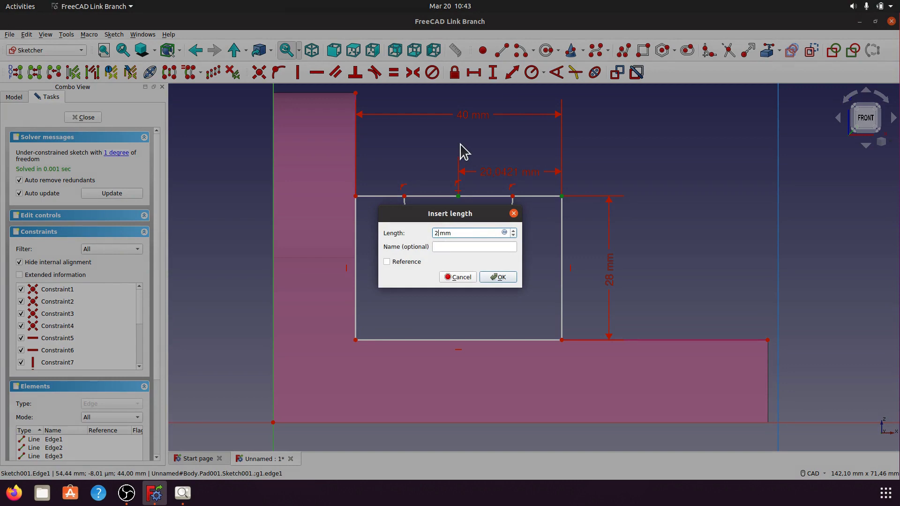
pyautogui.write('0')
pyautogui.click(501, 277)
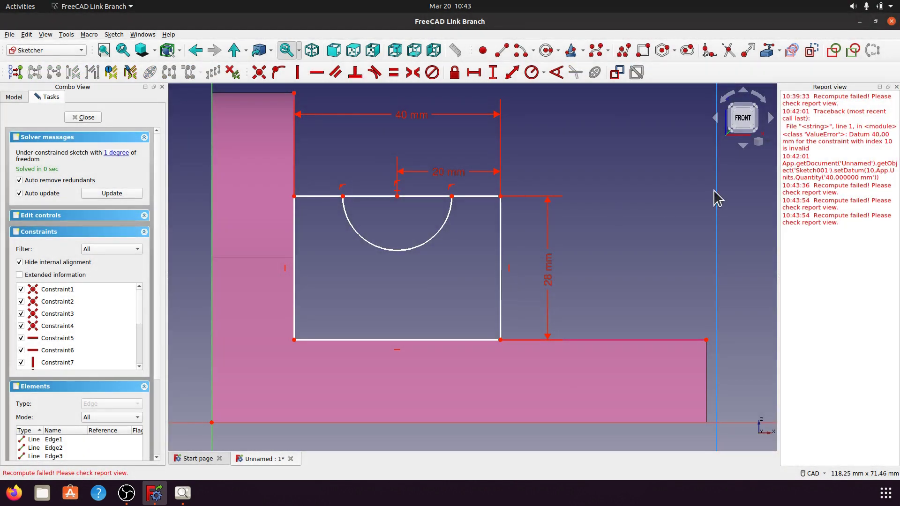
pyautogui.click(895, 86)
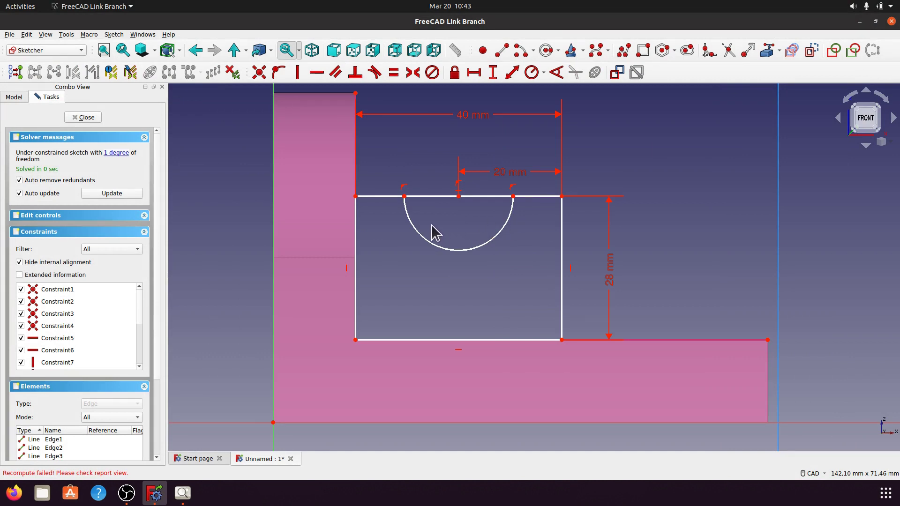
# Trim the top edge across the arc and delete the 40 mm width dimension
pyautogui.click(728, 51)
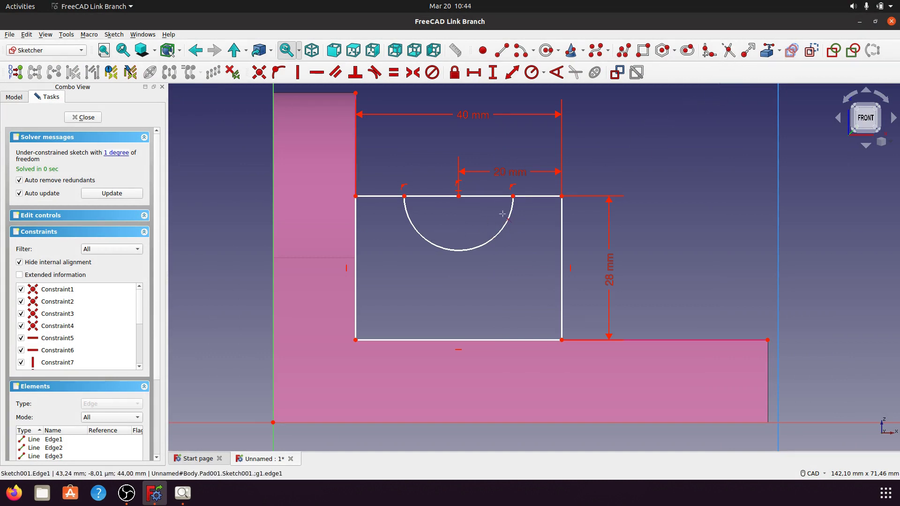
pyautogui.click(480, 203)
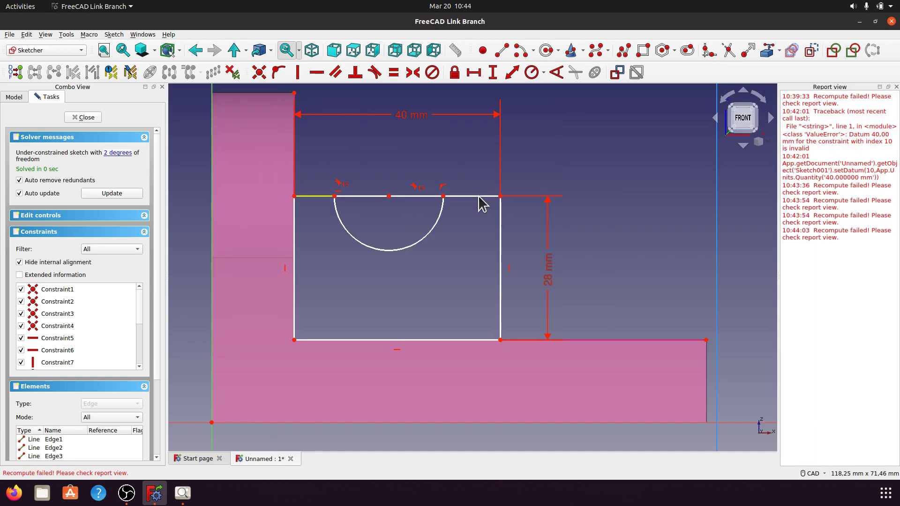
pyautogui.click(896, 87)
pyautogui.rightClick(502, 155)
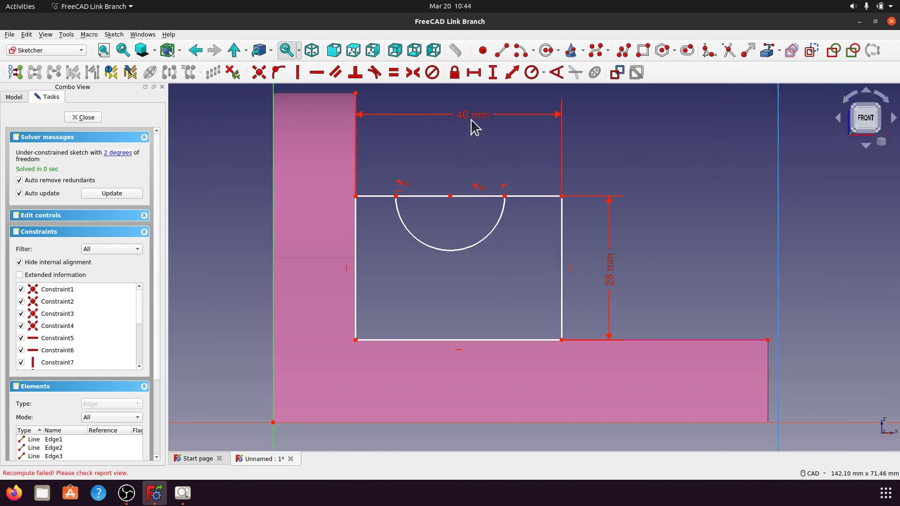
pyautogui.click(470, 123)
pyautogui.press('Delete')
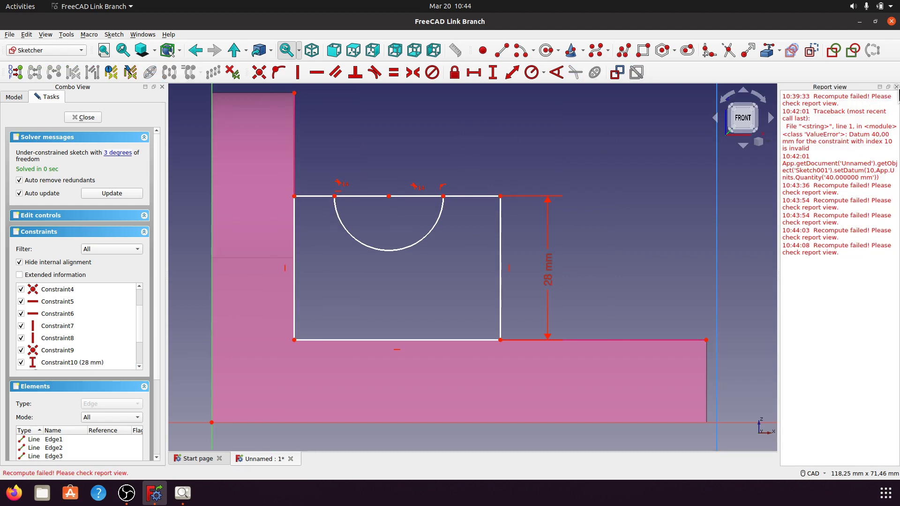
pyautogui.click(896, 88)
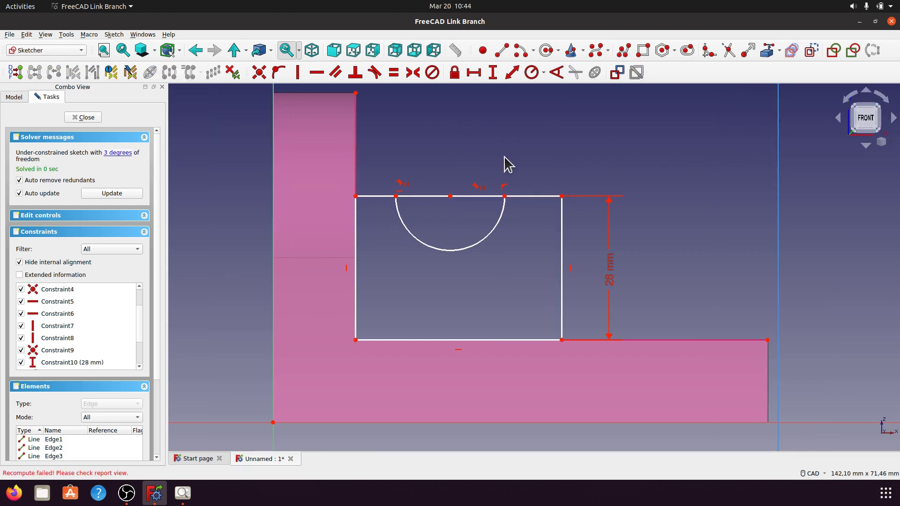
# Trim the top-line pieces inside the arc's right and left halves
pyautogui.click(728, 50)
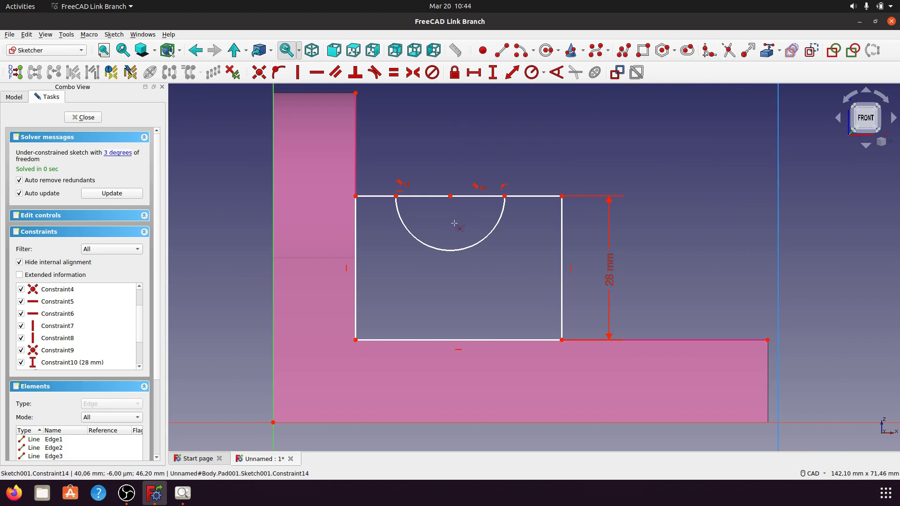
pyautogui.click(466, 200)
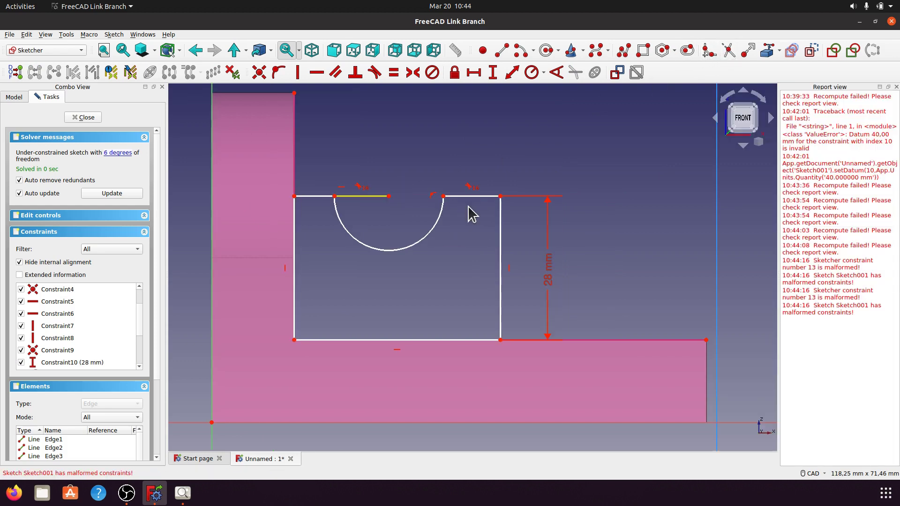
pyautogui.click(896, 87)
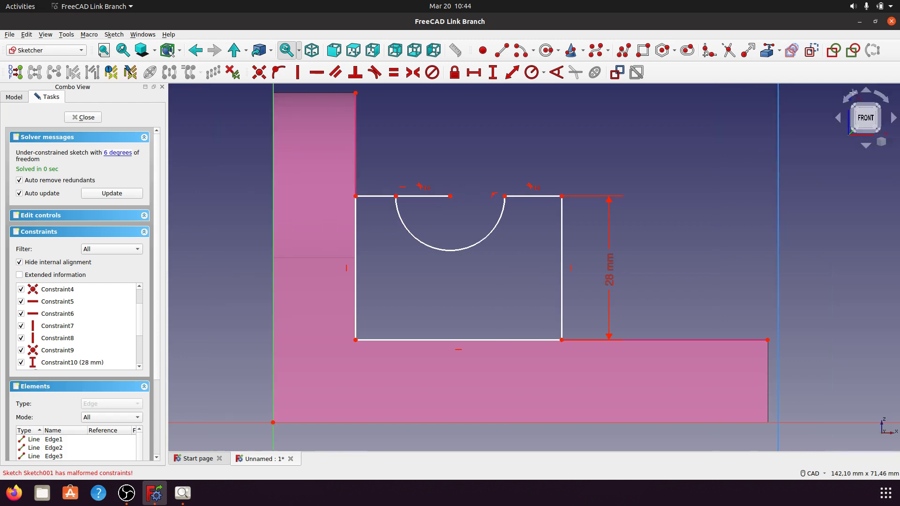
pyautogui.click(440, 197)
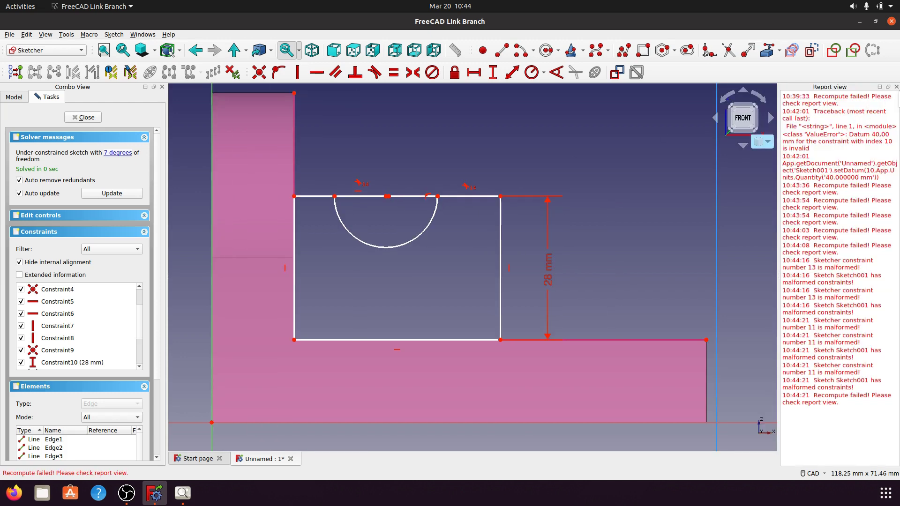
pyautogui.click(896, 87)
pyautogui.scroll(3, 419, 210)
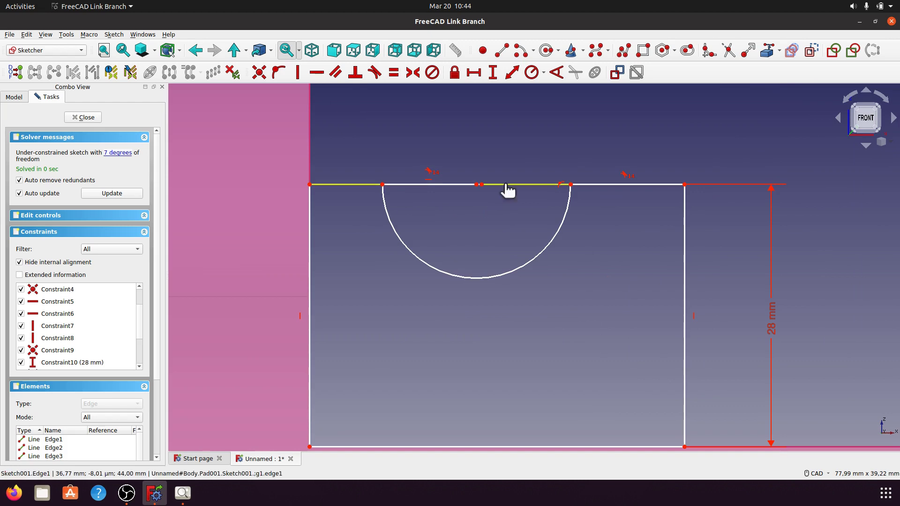
# Select and delete the remaining top edge spanning the semicircular cut
pyautogui.click(504, 184)
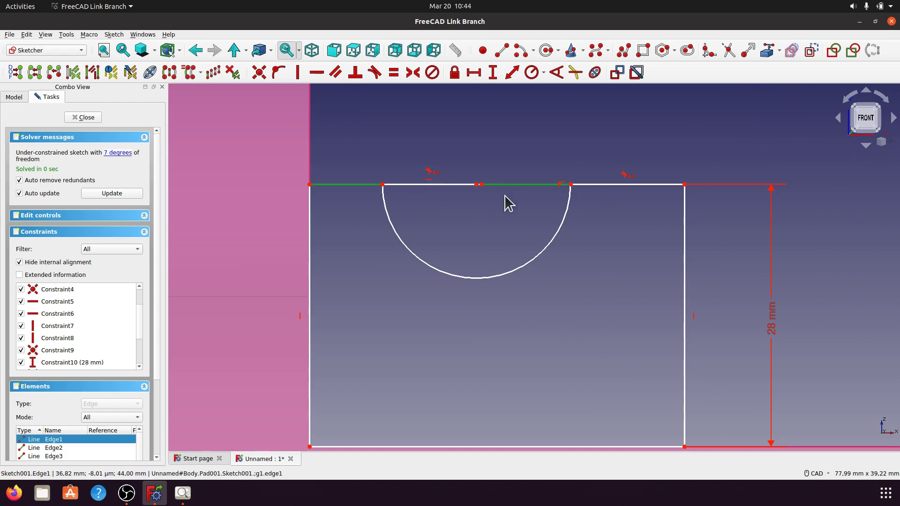
pyautogui.click(729, 51)
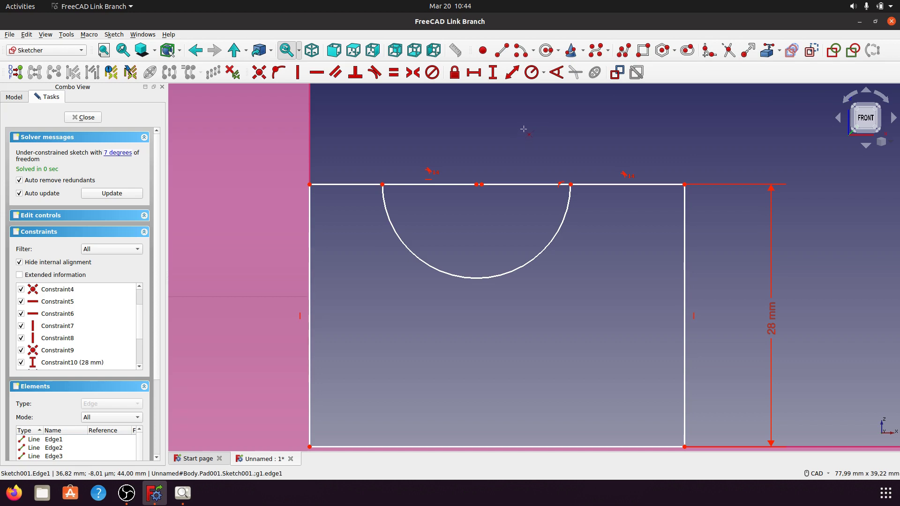
pyautogui.click(504, 186)
pyautogui.click(485, 209)
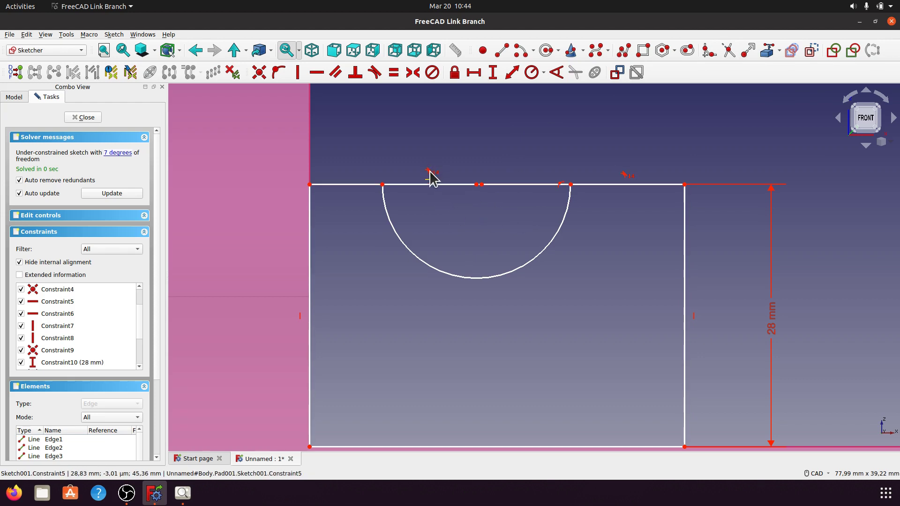
pyautogui.click(441, 186)
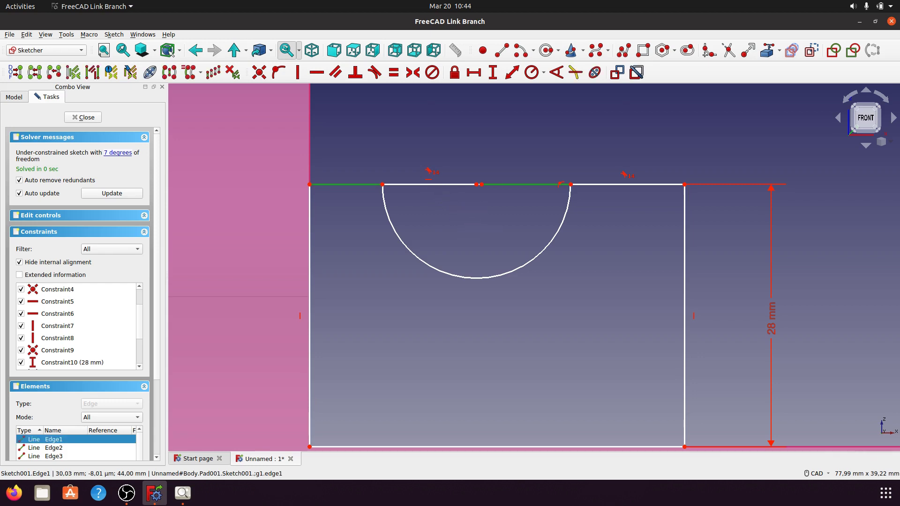
pyautogui.press('Delete')
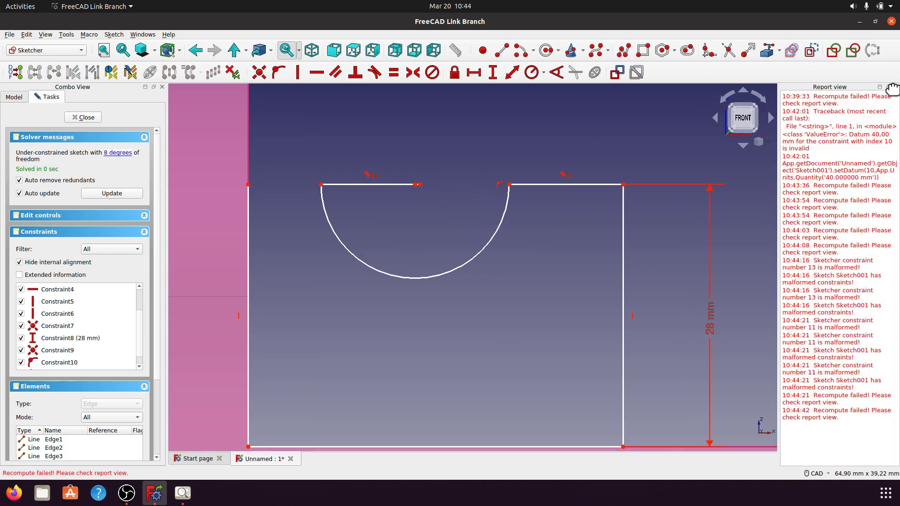
# Delete the leftover line (Edge5) across the arc opening
pyautogui.click(892, 87)
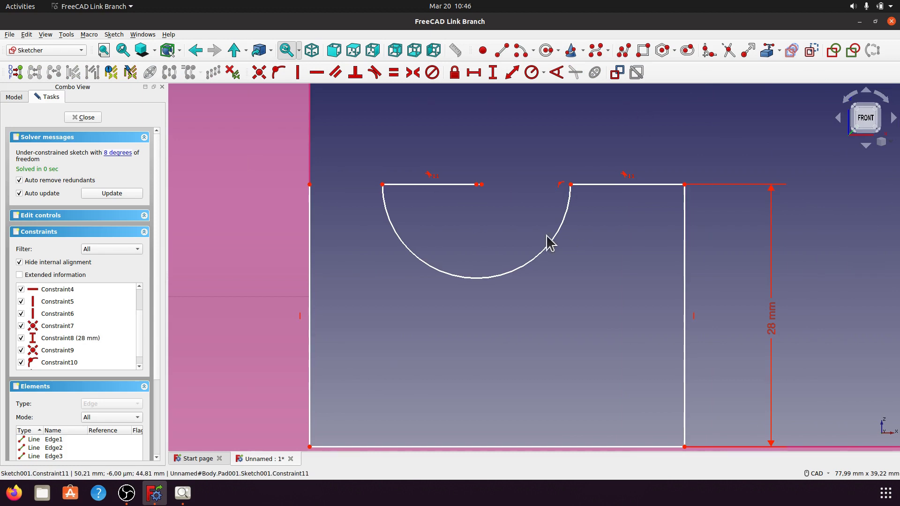
pyautogui.click(445, 185)
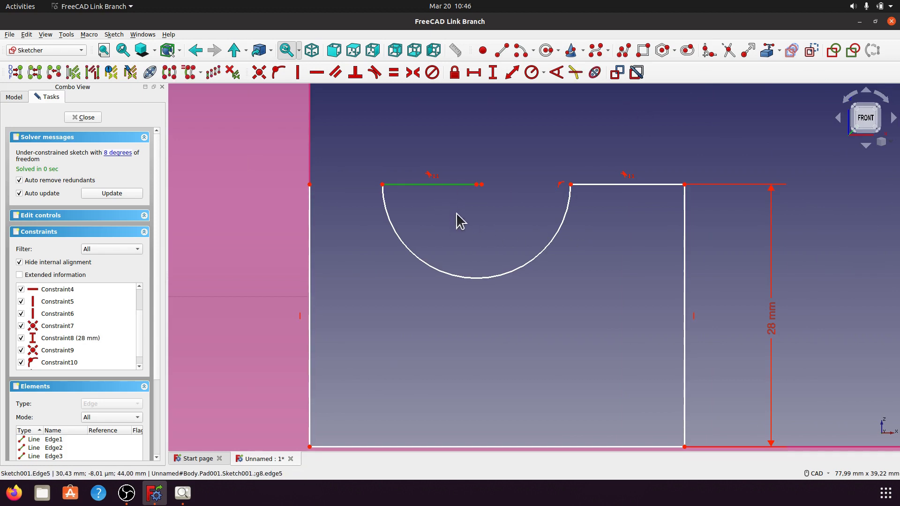
pyautogui.press('Delete')
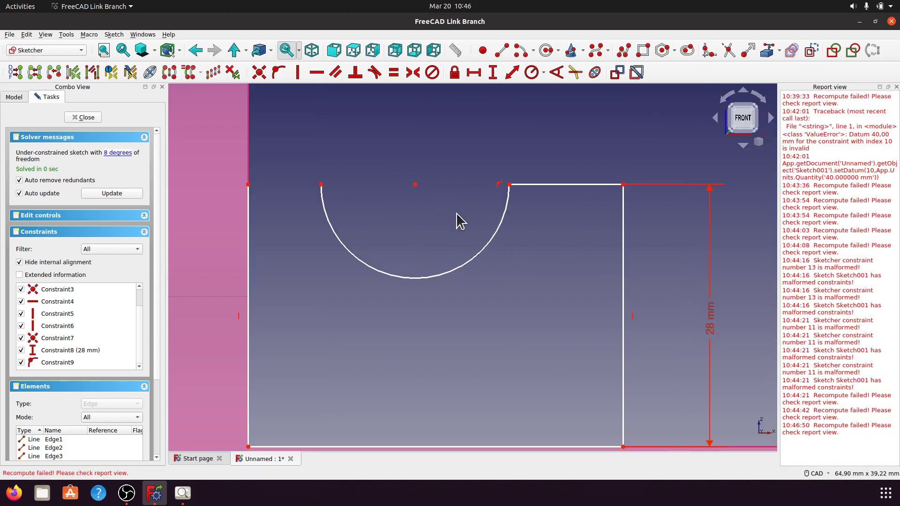
pyautogui.click(533, 186)
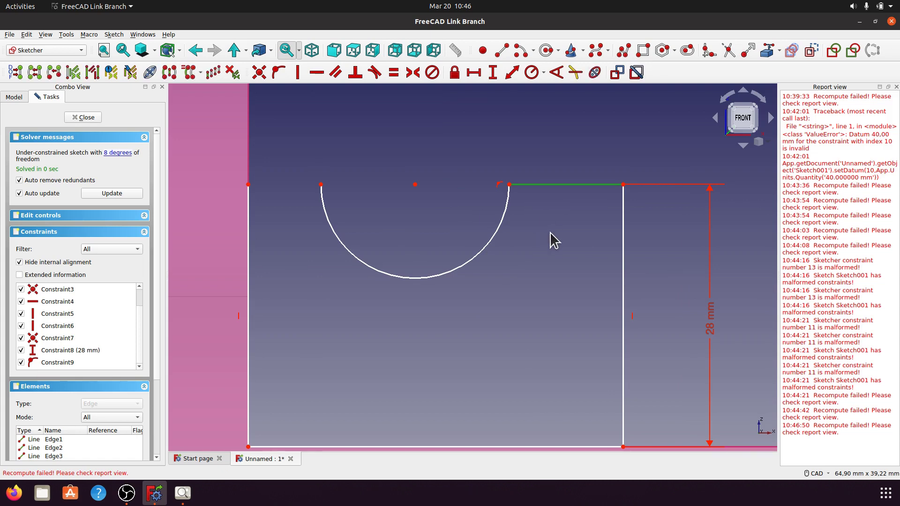
pyautogui.click(896, 87)
# Draw a short top line from the arc's left end to the block's top-left corner
pyautogui.click(501, 50)
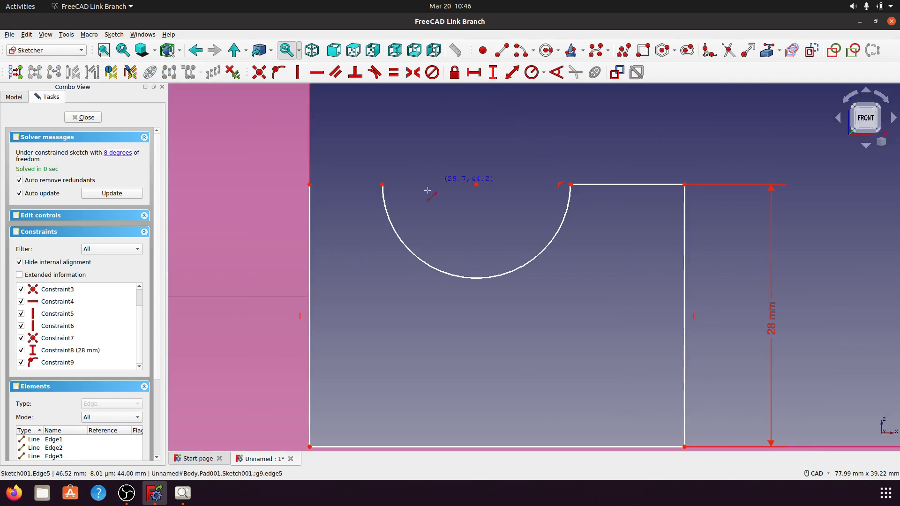
pyautogui.click(383, 185)
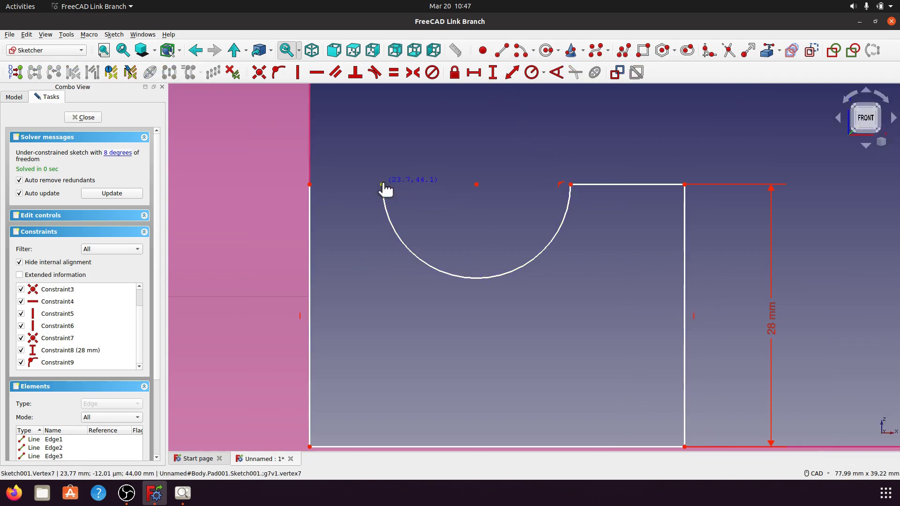
pyautogui.click(309, 185)
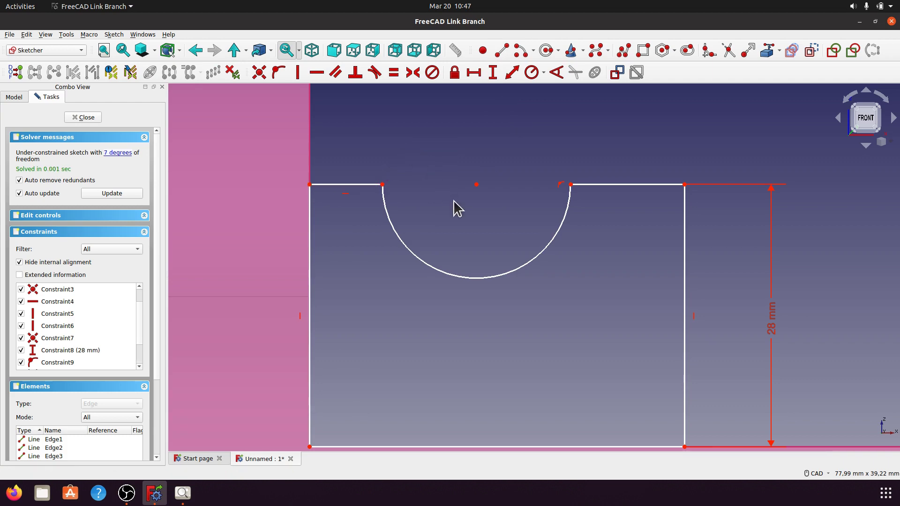
pyautogui.click(477, 185)
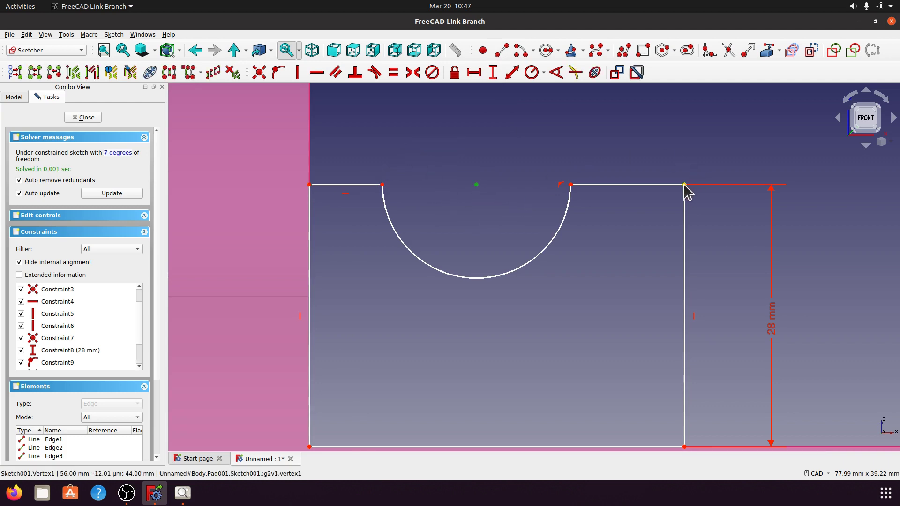
# Place the arc centre 20 mm horizontally from the right corner and give the arc a 12 mm radius
pyautogui.click(474, 72)
pyautogui.write('20')
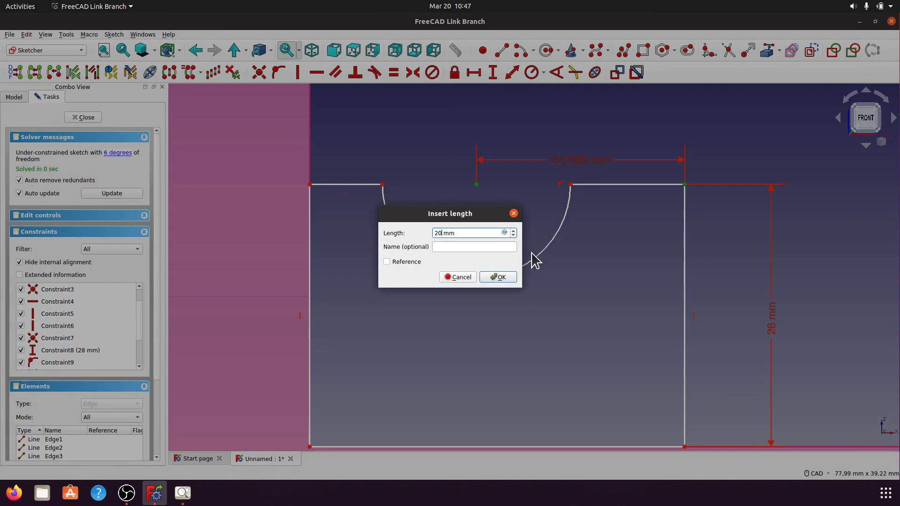
pyautogui.click(511, 278)
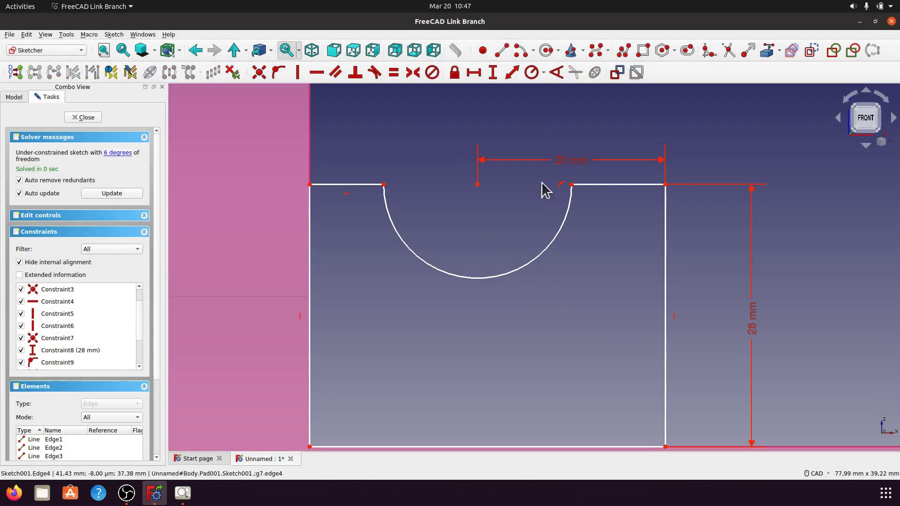
pyautogui.click(554, 239)
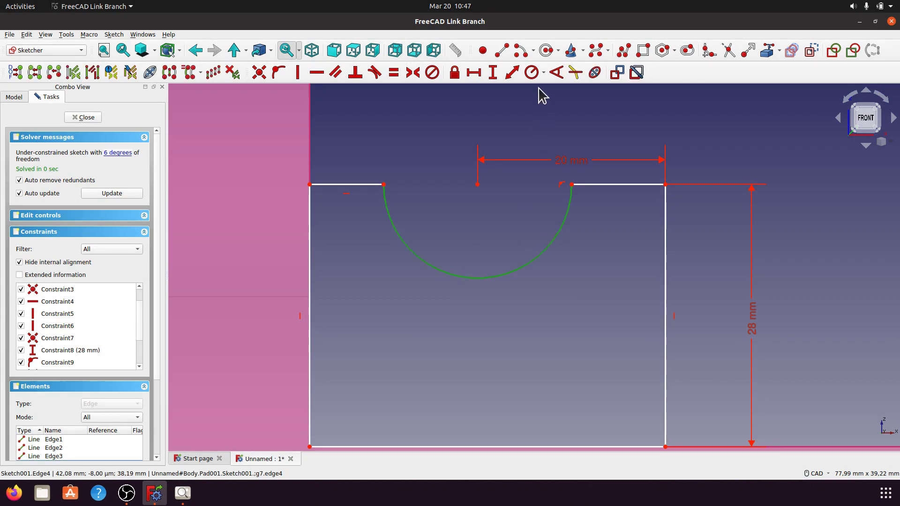
pyautogui.click(543, 73)
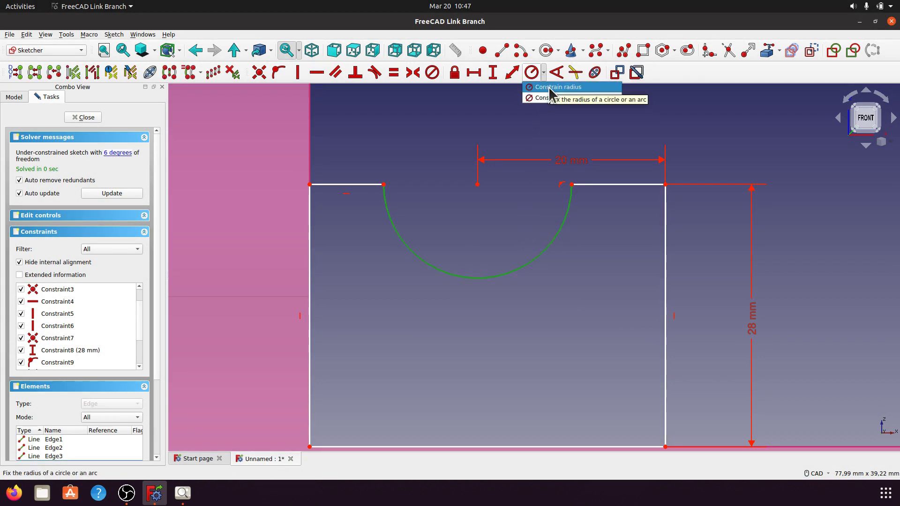
pyautogui.click(548, 86)
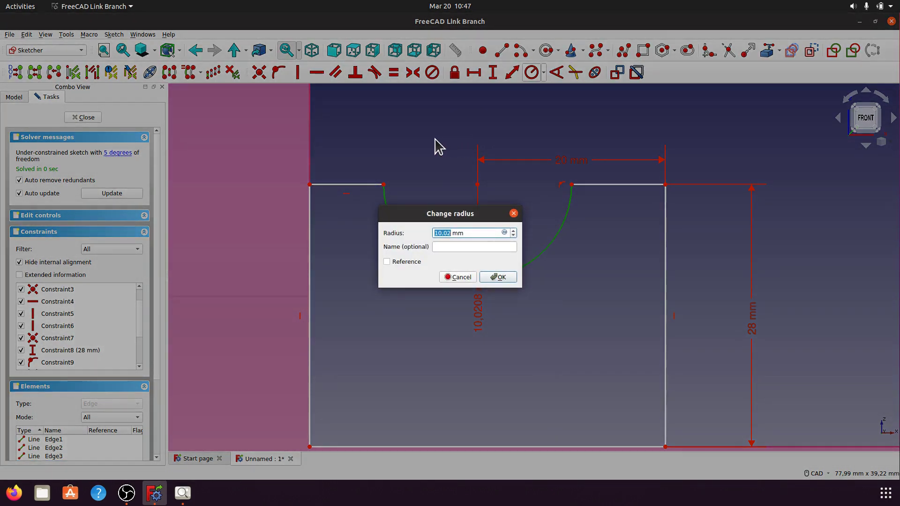
pyautogui.write('2')
pyautogui.click(511, 277)
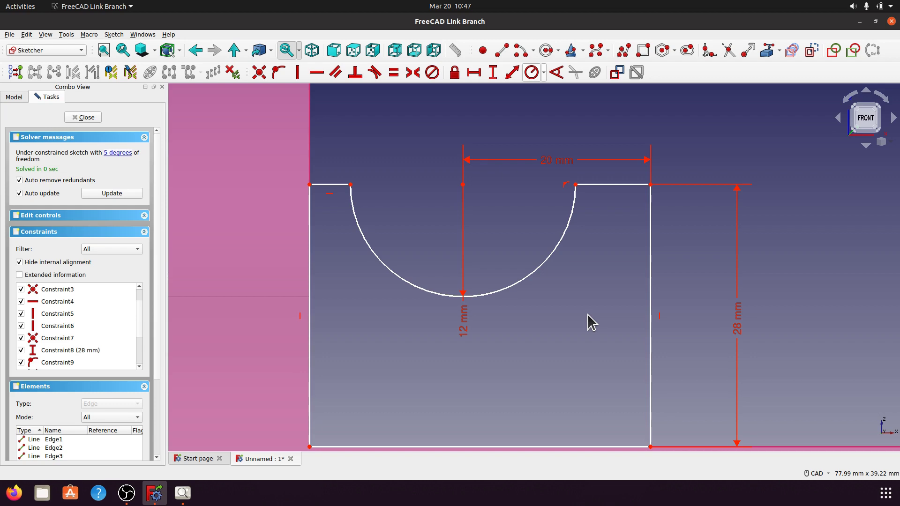
# Add a 40 mm horizontal width between the block's two top corners
pyautogui.scroll(-3, 567, 267)
pyautogui.scroll(1, 565, 260)
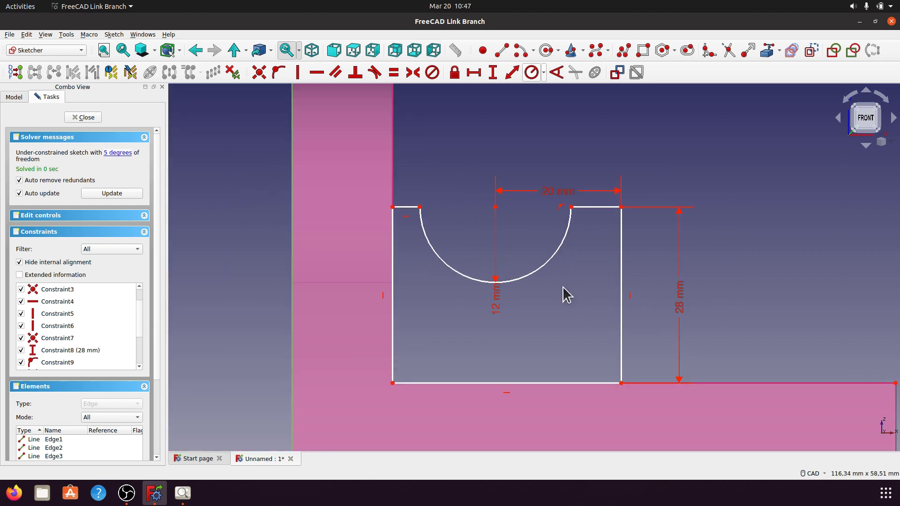
pyautogui.click(392, 206)
pyautogui.click(621, 207)
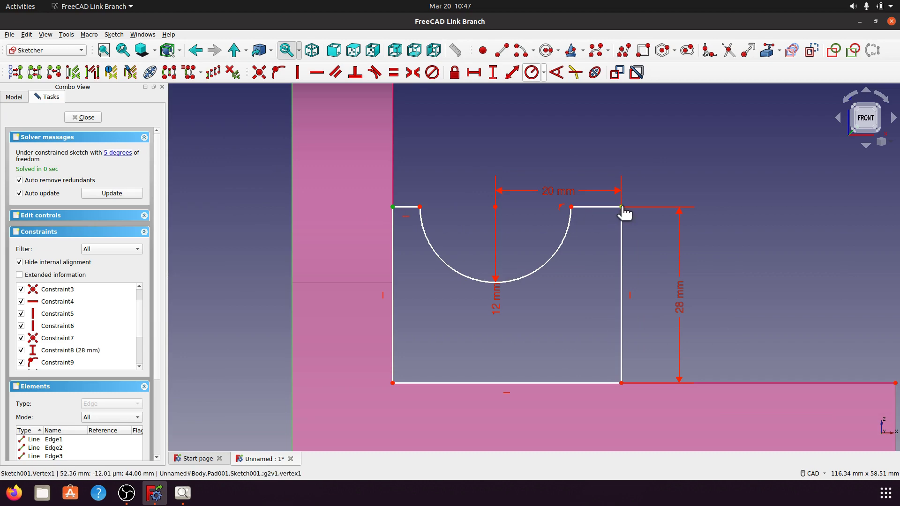
pyautogui.click(474, 72)
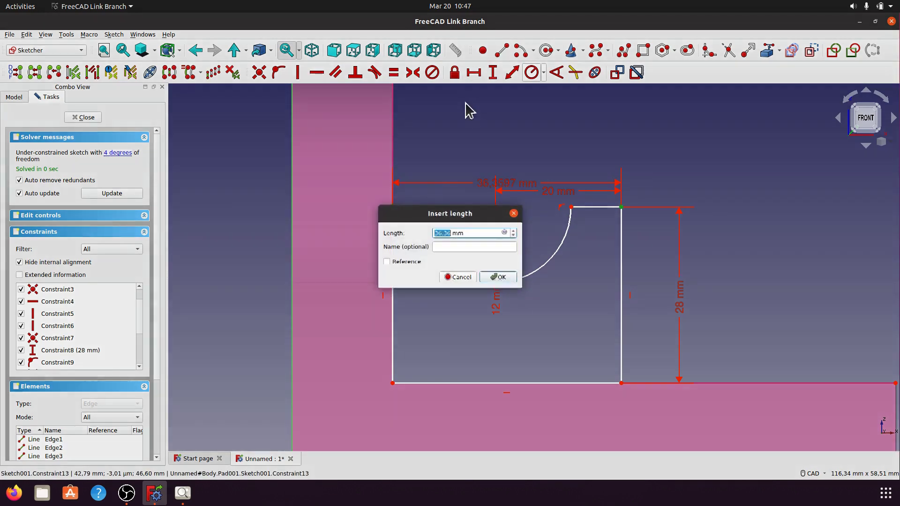
pyautogui.write('0')
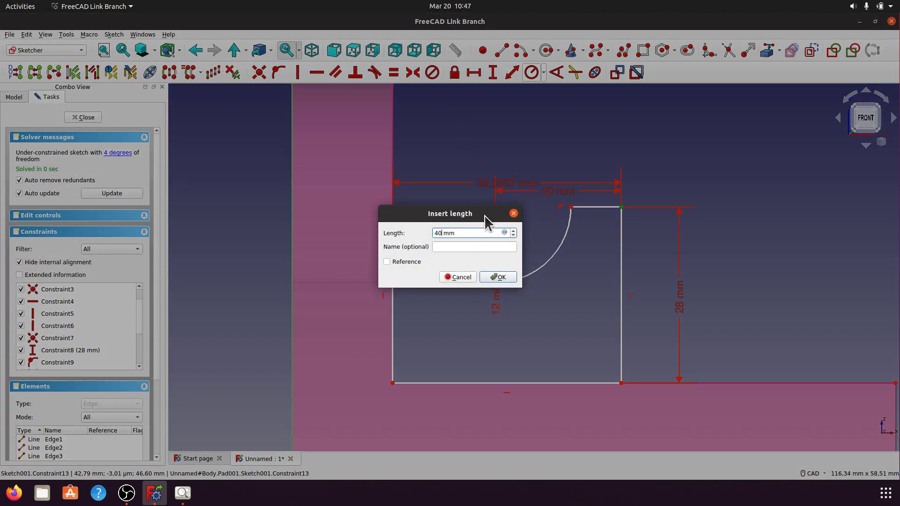
pyautogui.click(506, 277)
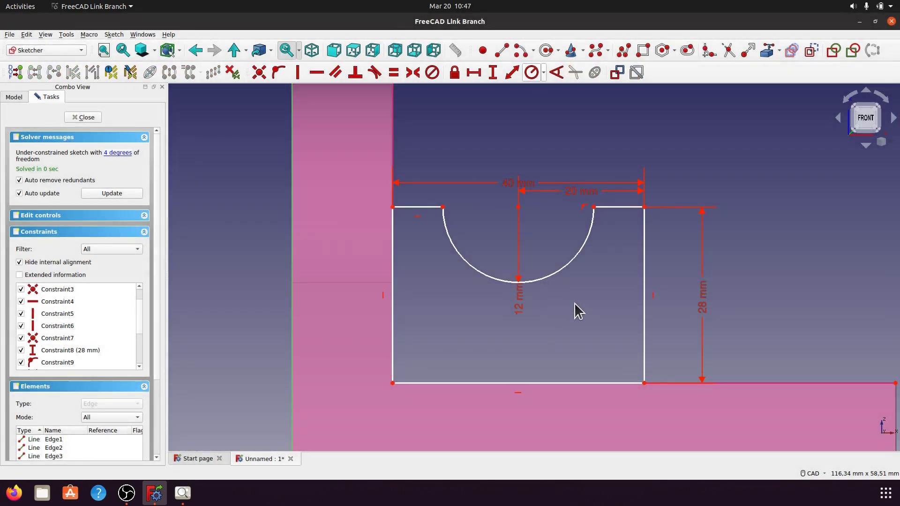
# Lift the 40 mm and 20 mm labels clear of the block and drag the arc deeper
pyautogui.moveTo(513, 190); pyautogui.dragTo(506, 160)
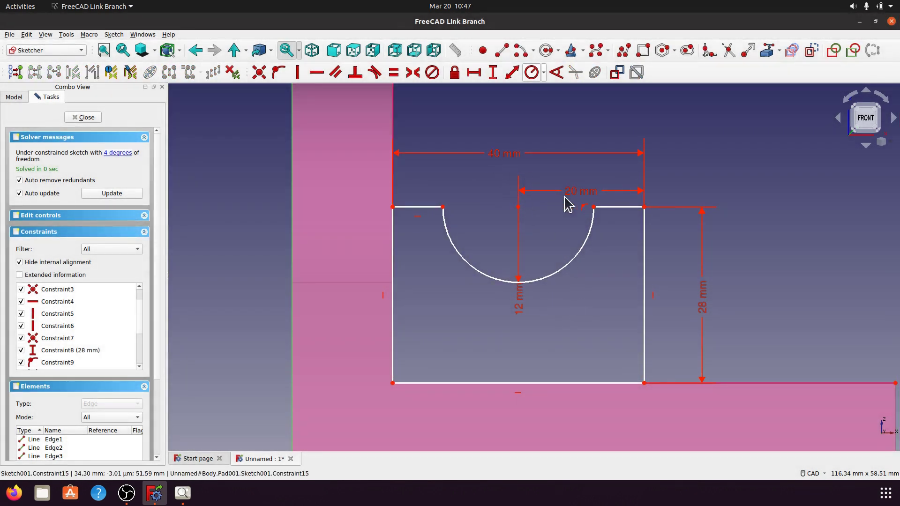
pyautogui.moveTo(564, 196); pyautogui.dragTo(571, 179)
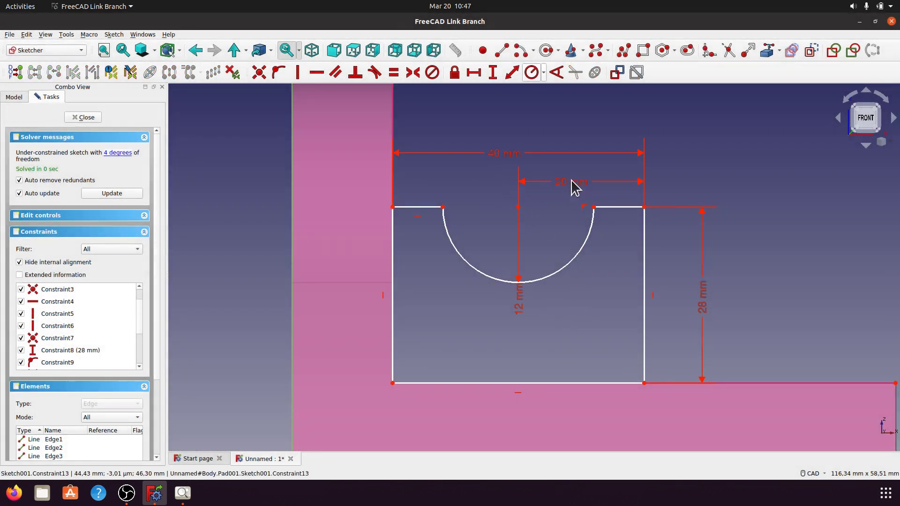
pyautogui.click(120, 153)
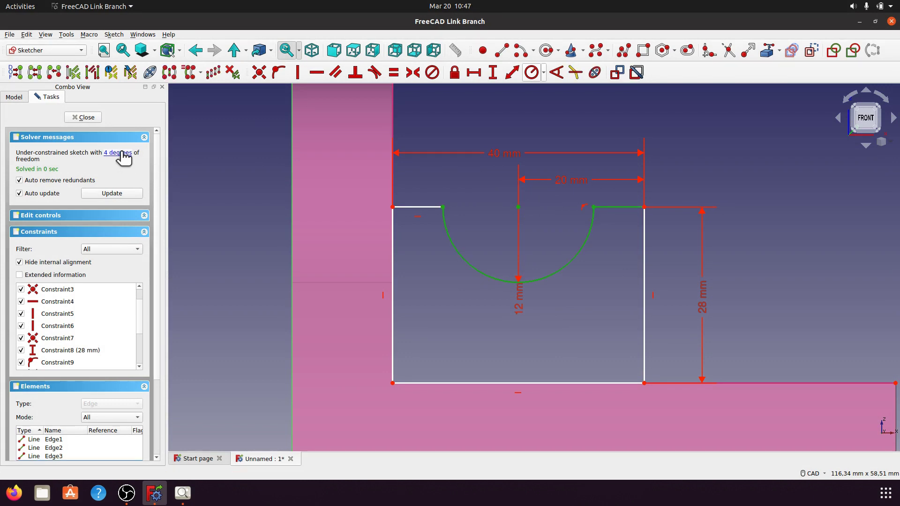
pyautogui.click(617, 301)
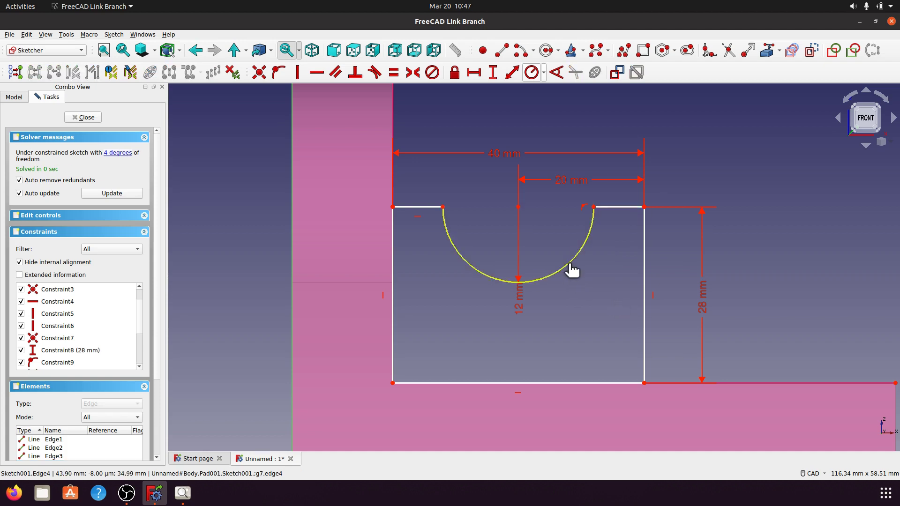
pyautogui.moveTo(571, 265); pyautogui.dragTo(565, 277)
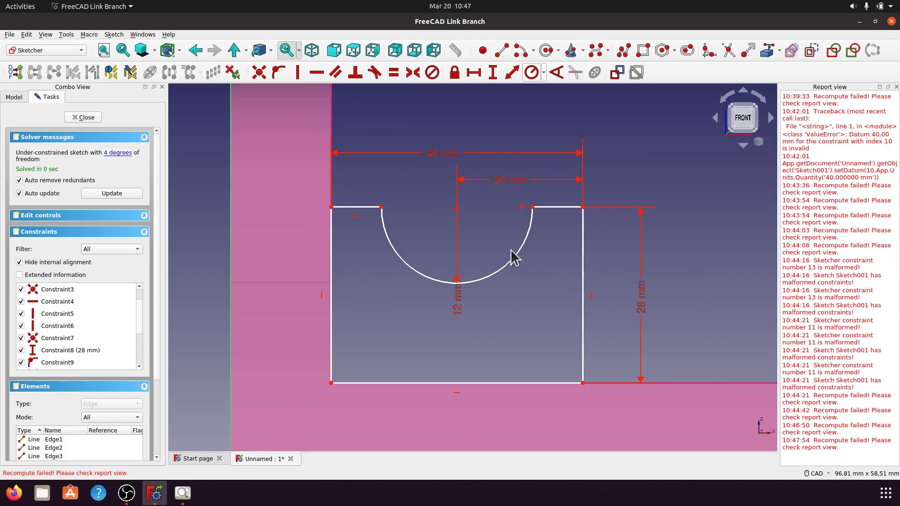
pyautogui.click(896, 87)
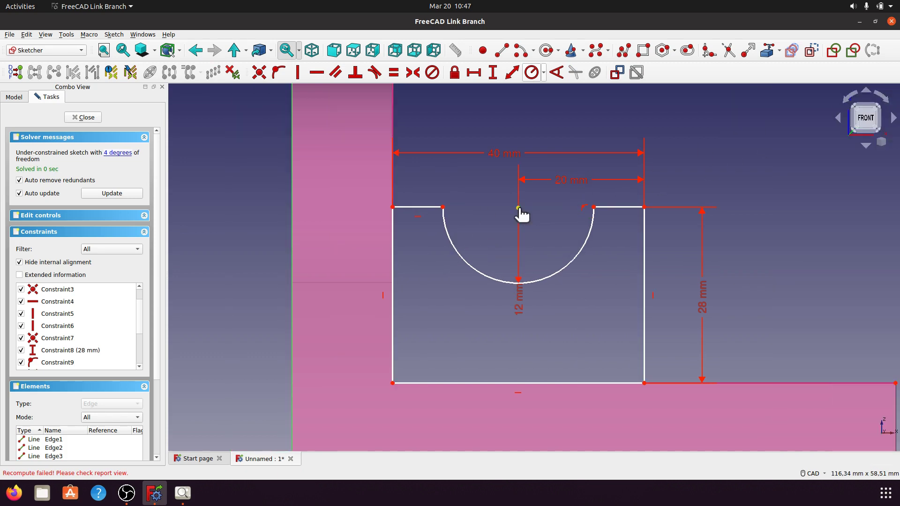
pyautogui.click(436, 208)
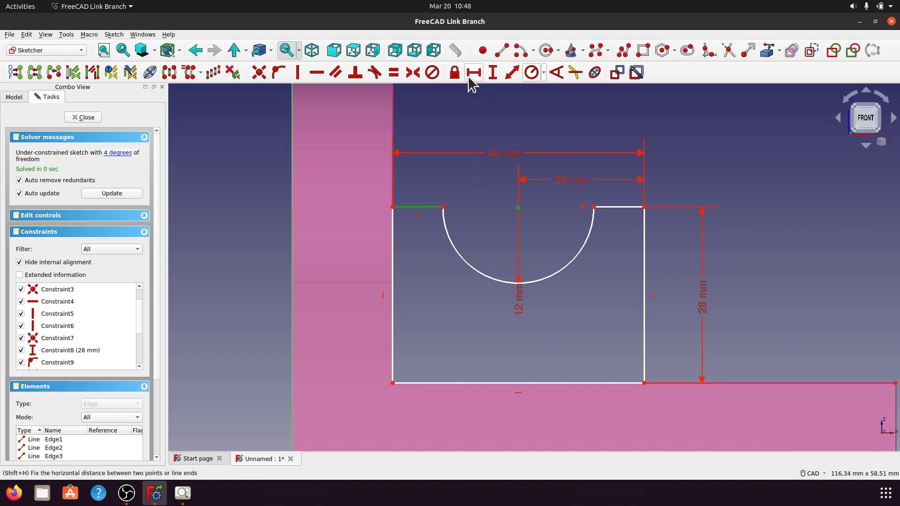
# Try a 0 mm length constraint on the top-left edge, which FreeCAD rejects
pyautogui.click(492, 73)
pyautogui.click(528, 268)
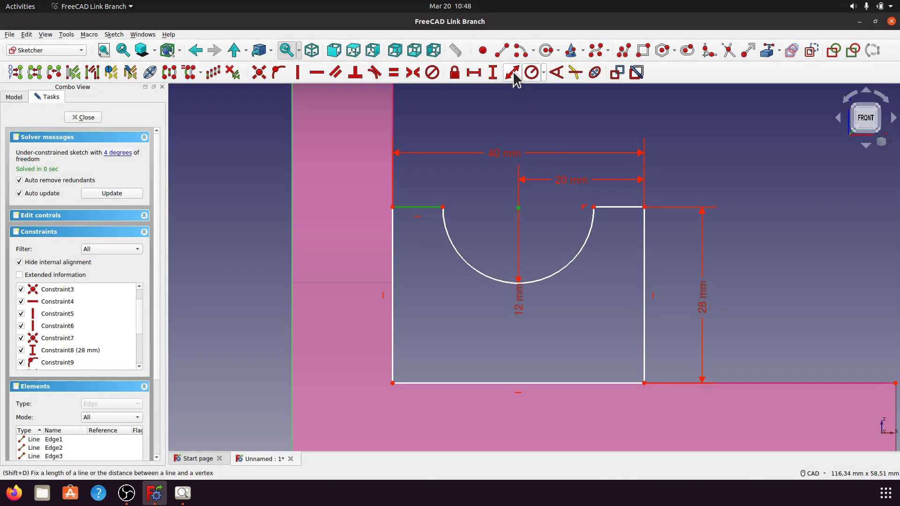
pyautogui.click(511, 73)
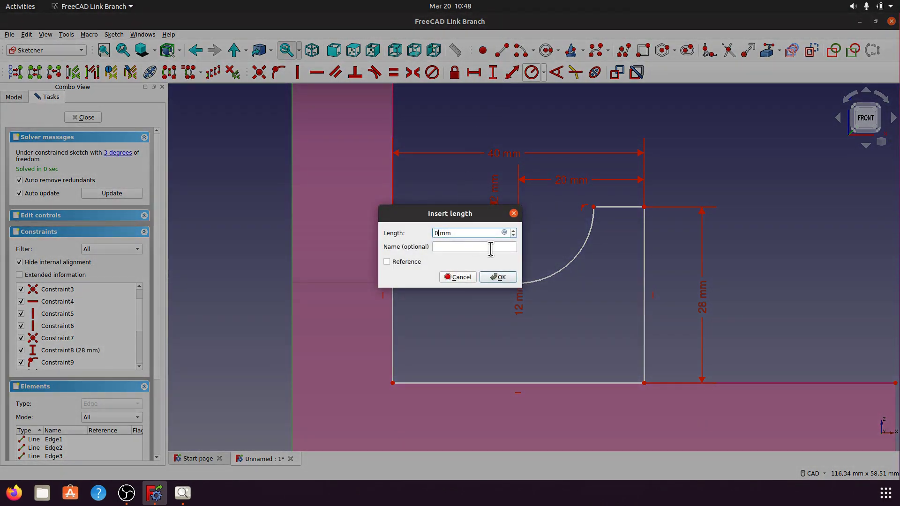
pyautogui.click(506, 277)
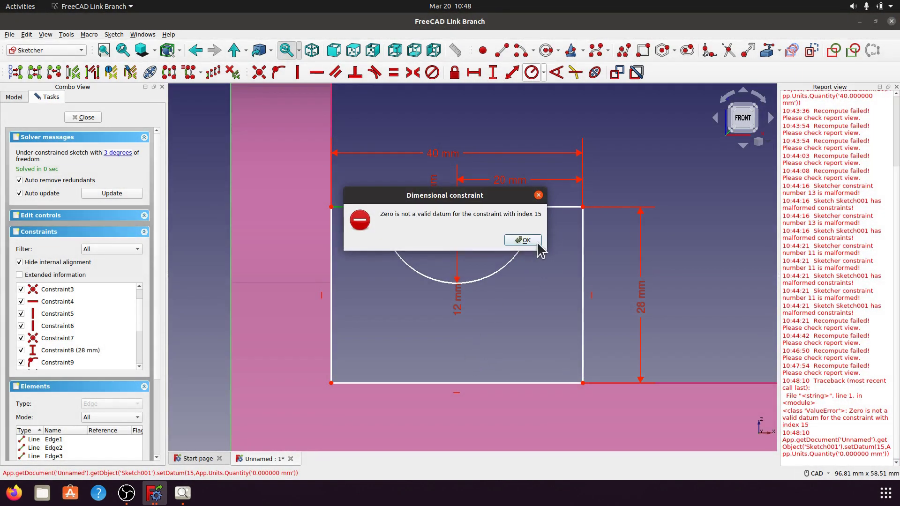
pyautogui.click(536, 241)
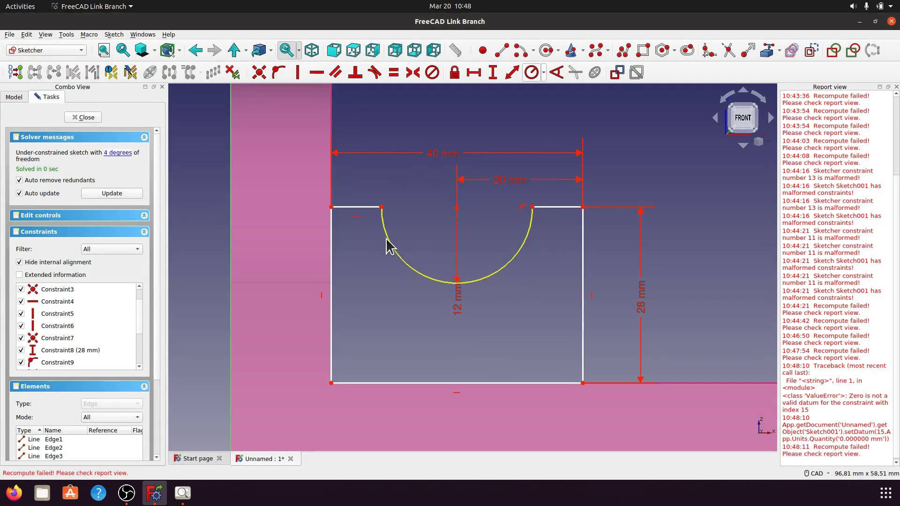
pyautogui.click(896, 87)
# Raise the arc slightly and retry a 0 mm edge-to-arc-centre distance, again rejected
pyautogui.click(123, 155)
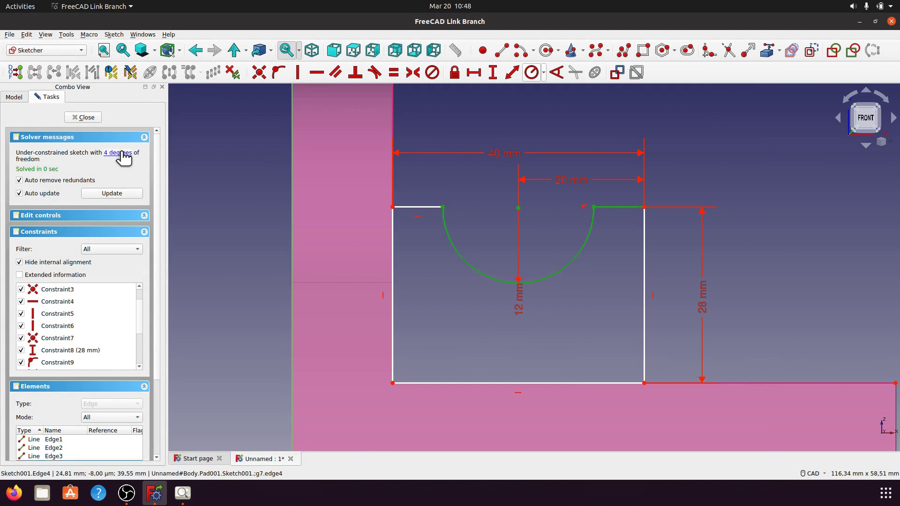
pyautogui.moveTo(570, 263); pyautogui.dragTo(563, 254)
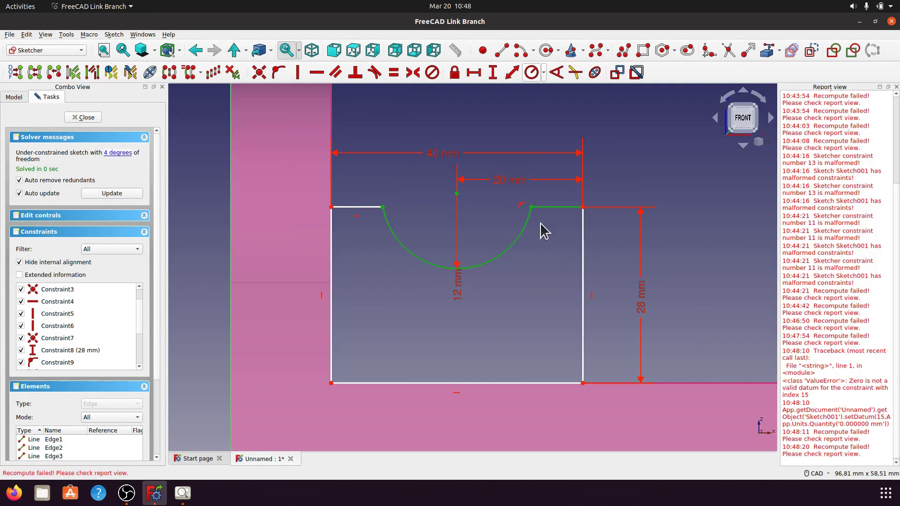
pyautogui.click(516, 274)
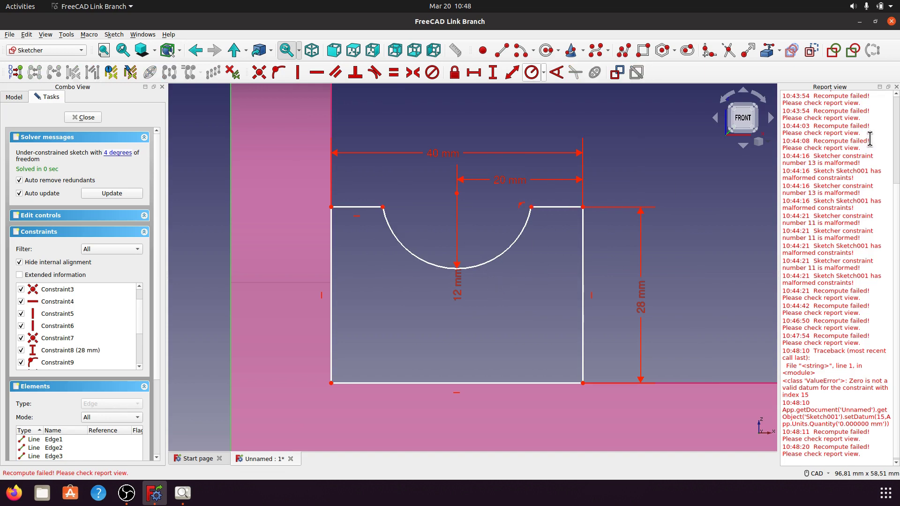
pyautogui.click(895, 87)
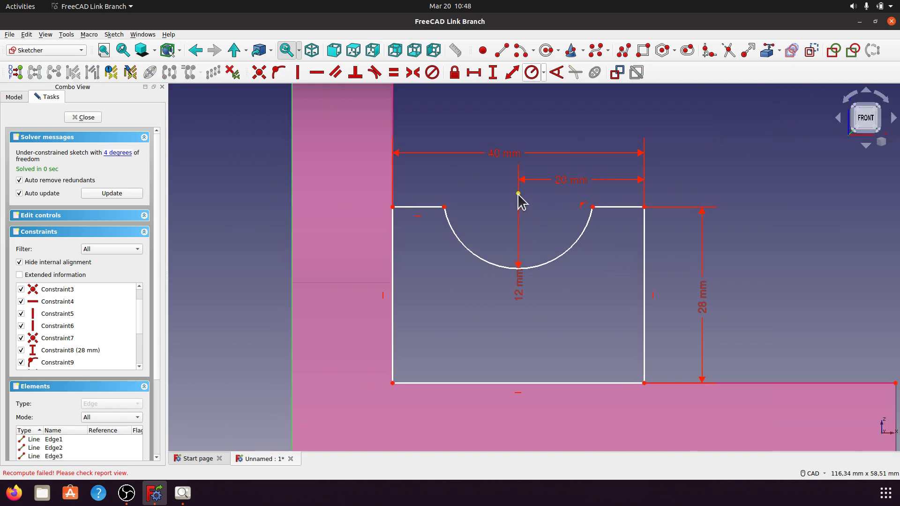
pyautogui.click(437, 214)
pyautogui.click(511, 73)
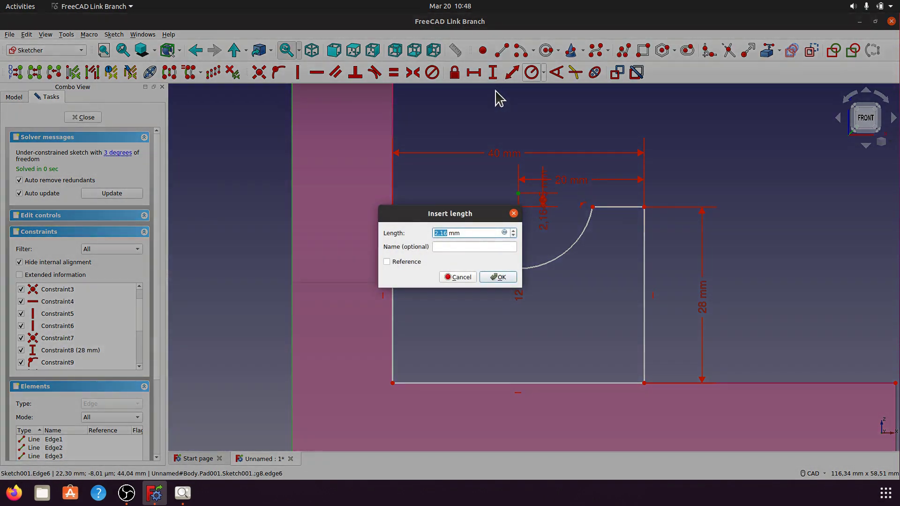
pyautogui.write('0')
pyautogui.click(500, 277)
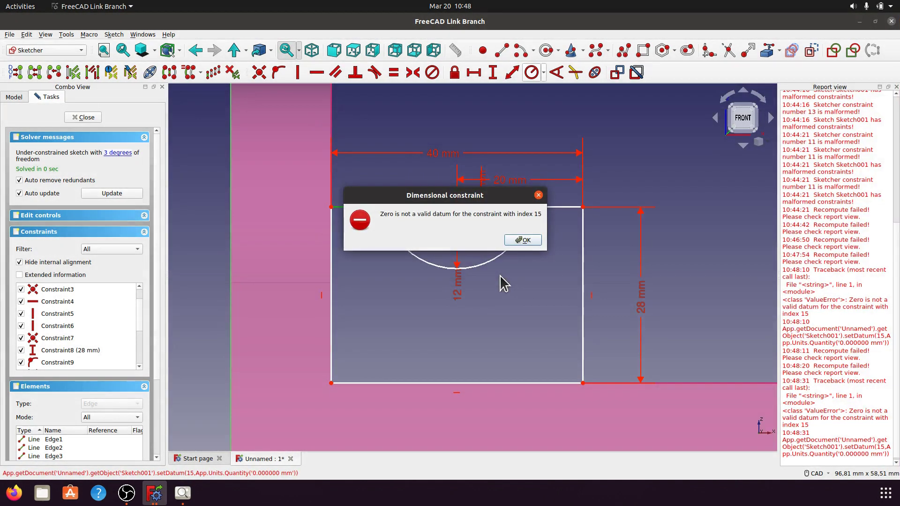
pyautogui.click(538, 195)
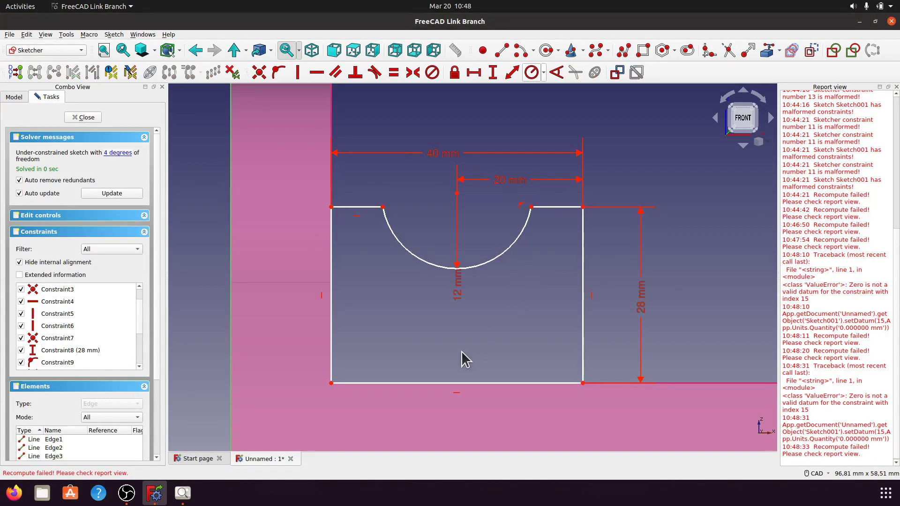
# Add a 28 mm vertical distance from the block's bottom edge to the arc centre
pyautogui.click(426, 383)
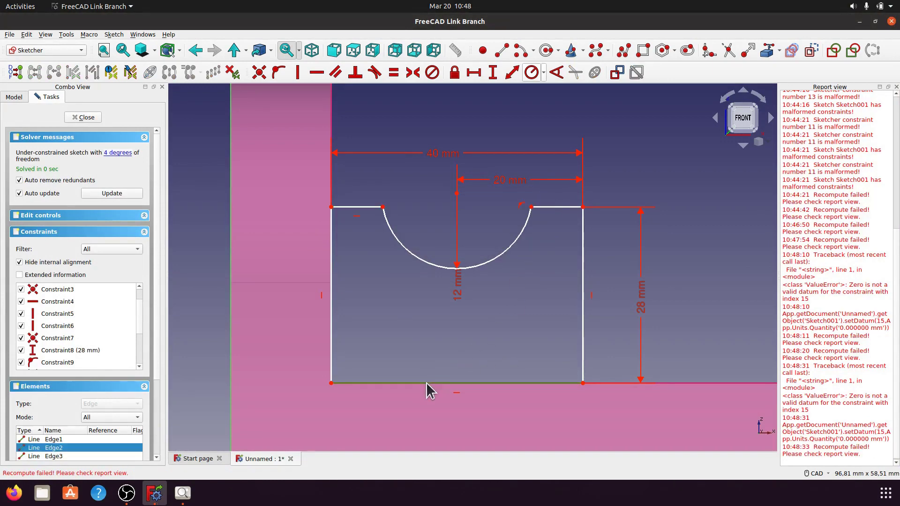
pyautogui.click(456, 193)
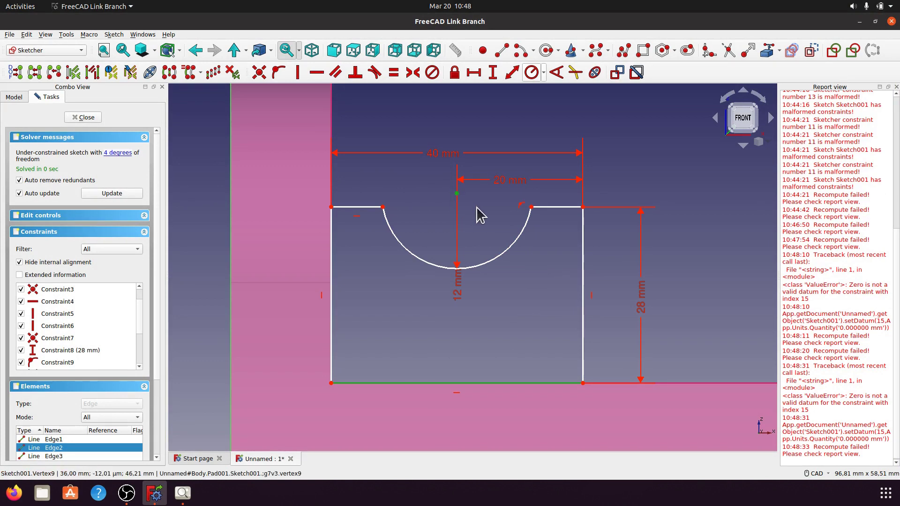
pyautogui.click(895, 87)
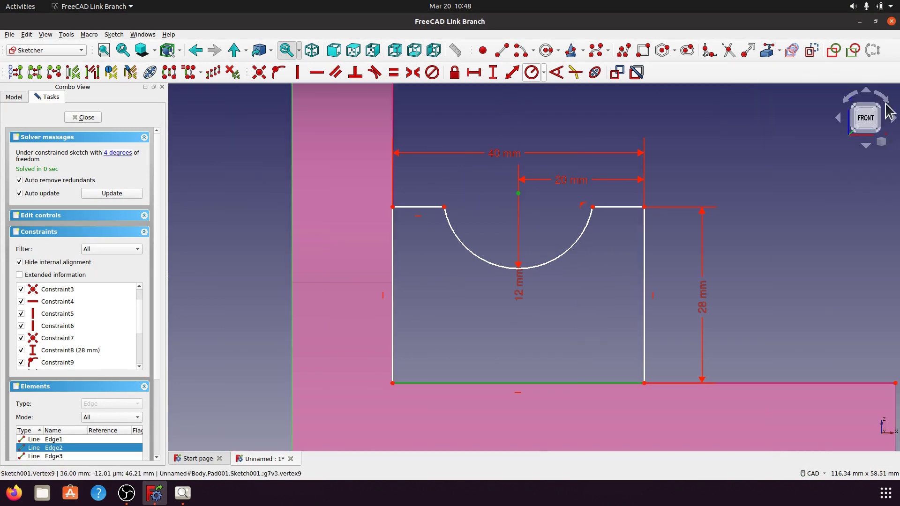
pyautogui.click(512, 73)
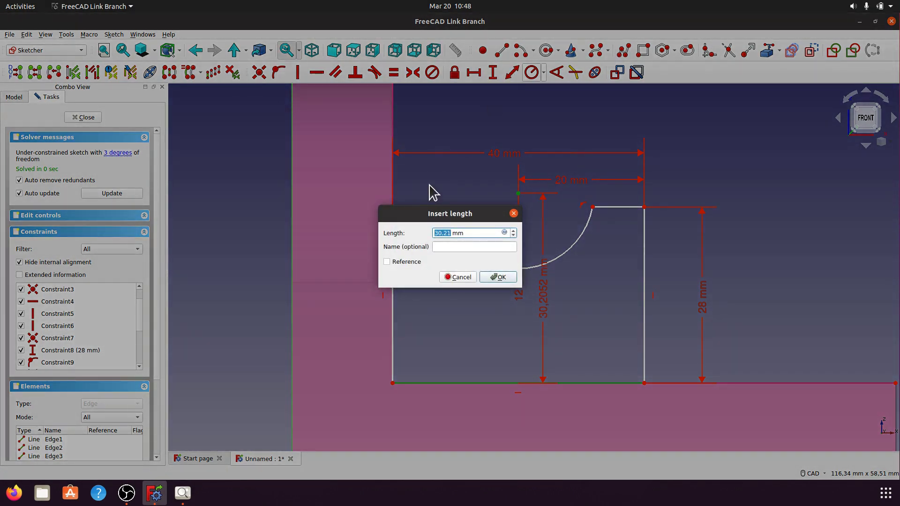
pyautogui.click(493, 276)
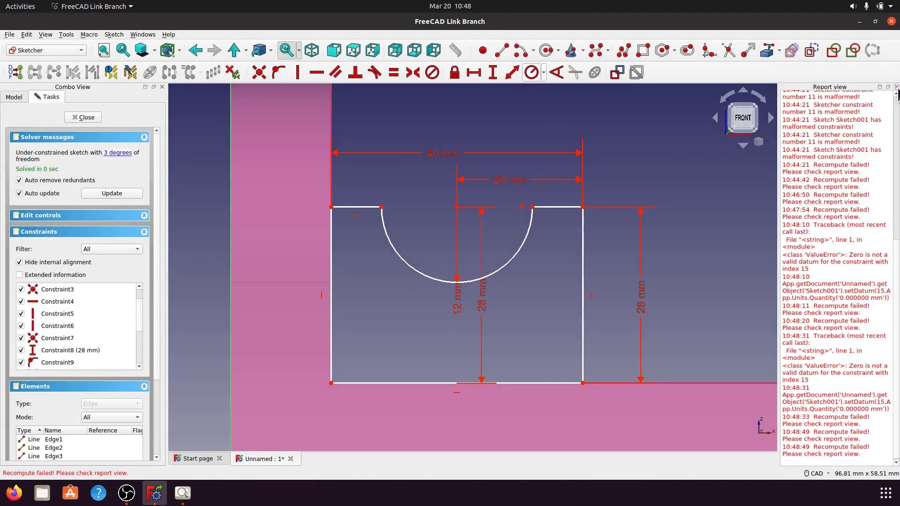
pyautogui.click(896, 87)
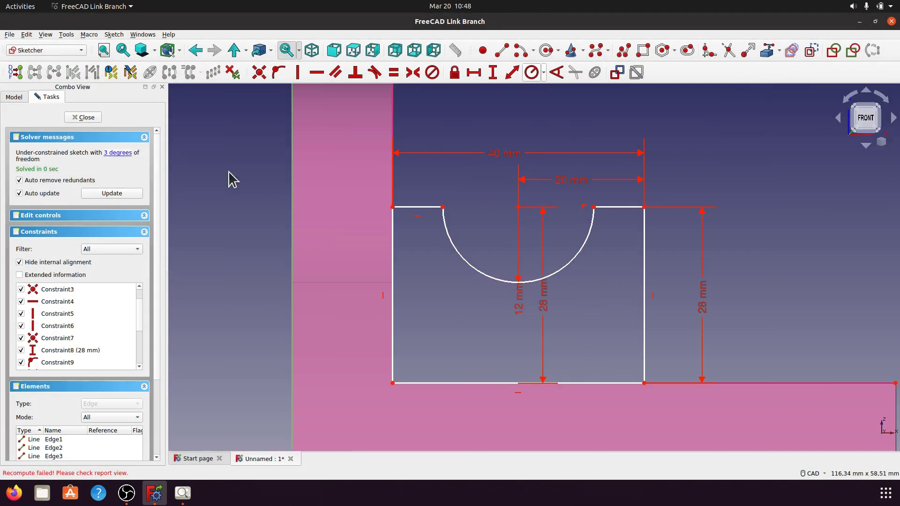
pyautogui.click(117, 153)
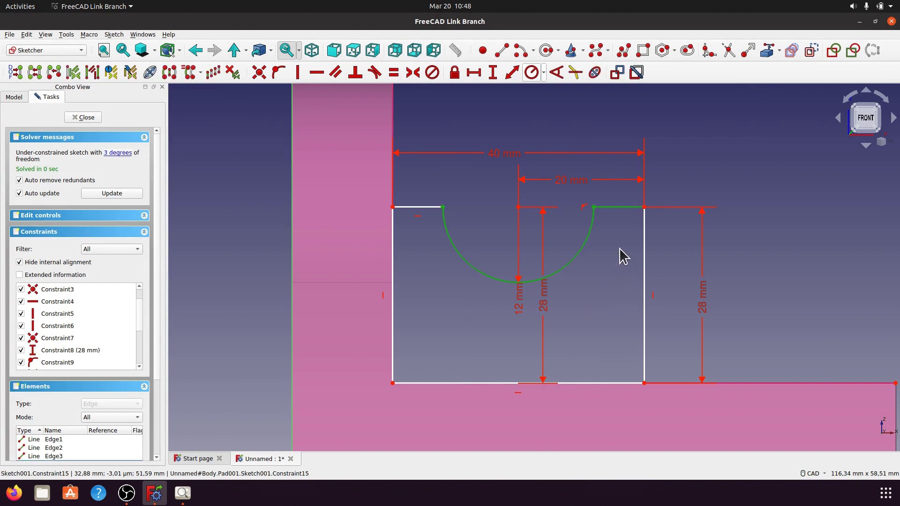
pyautogui.click(580, 264)
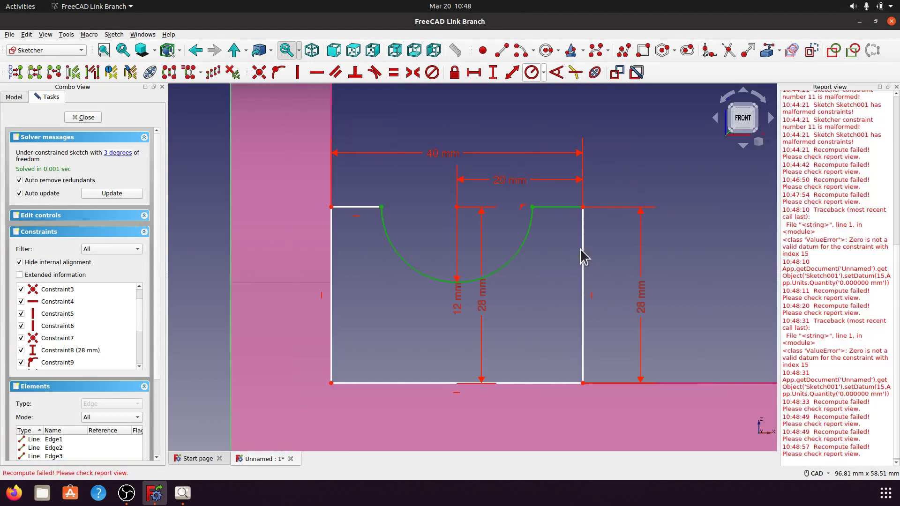
pyautogui.click(896, 87)
# Make the top-right line's end coincident with the arc's right end, then nudge the left end up
pyautogui.moveTo(604, 206); pyautogui.dragTo(608, 198)
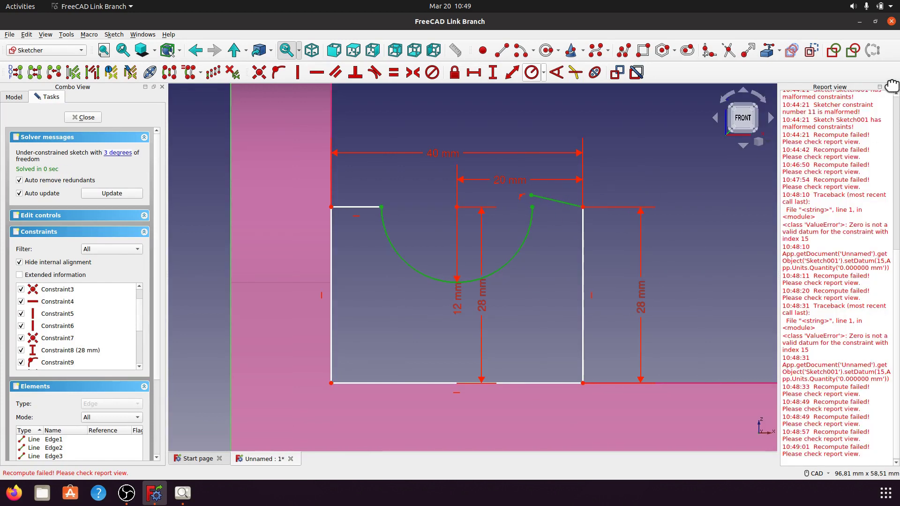
pyautogui.click(895, 87)
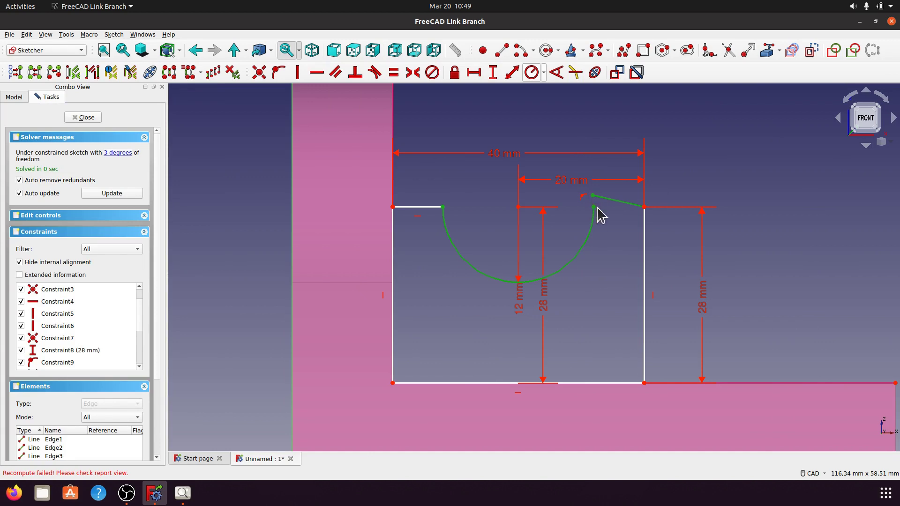
pyautogui.click(603, 236)
pyautogui.click(594, 207)
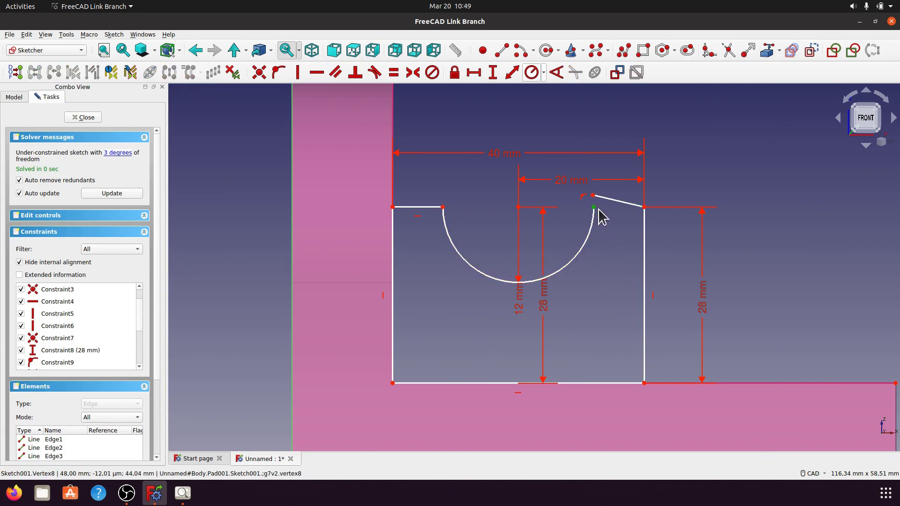
pyautogui.click(592, 196)
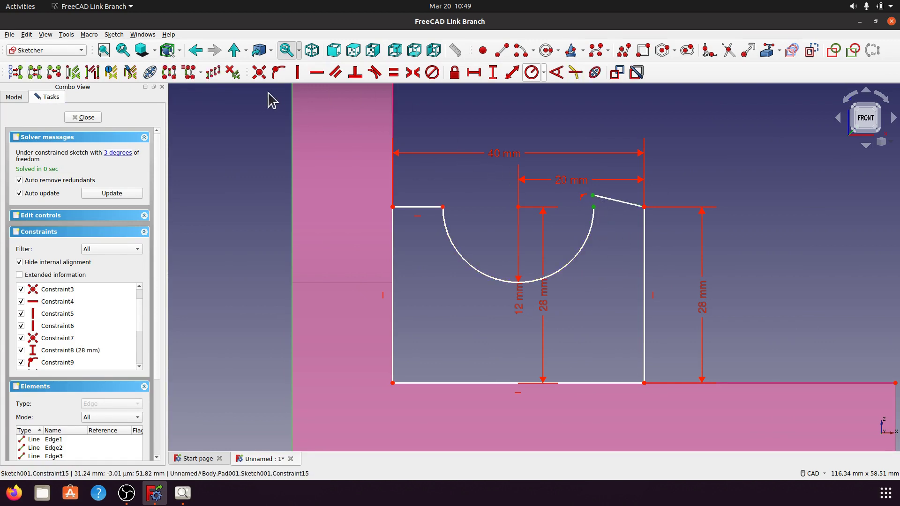
pyautogui.click(260, 73)
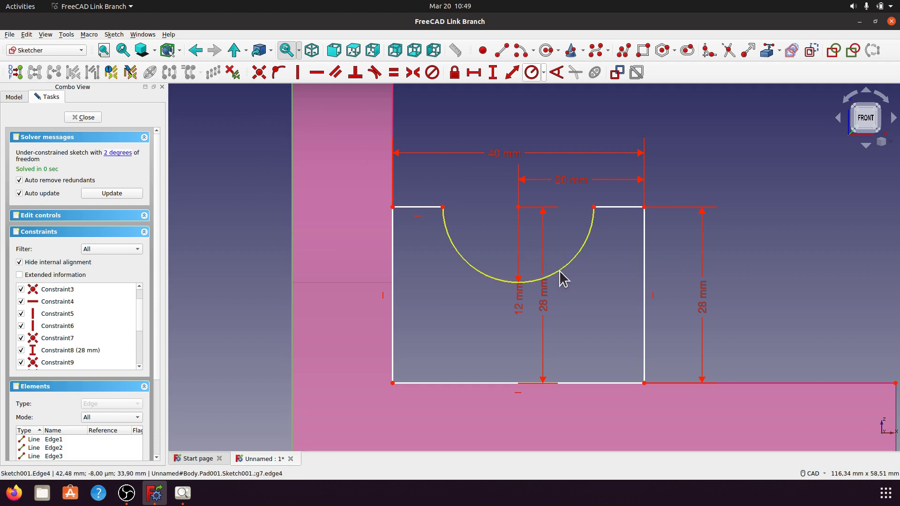
pyautogui.click(124, 153)
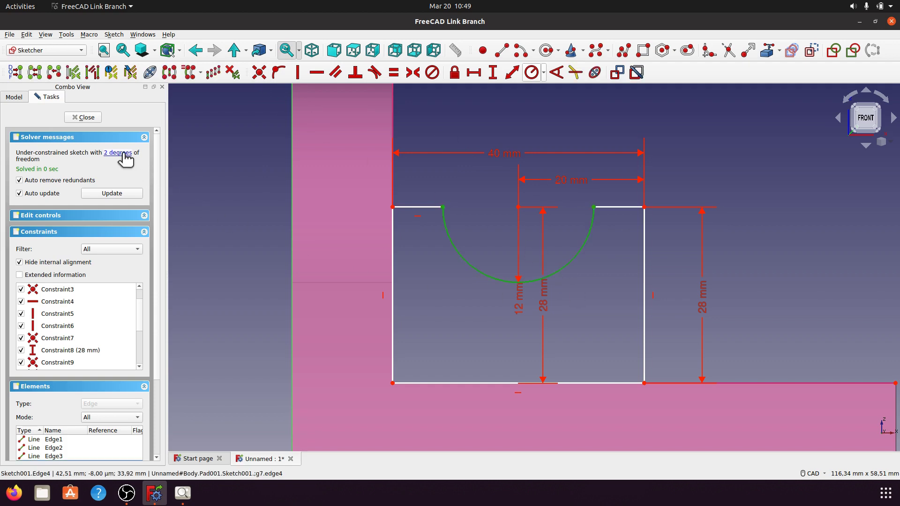
pyautogui.click(445, 237)
pyautogui.moveTo(443, 207); pyautogui.dragTo(443, 201)
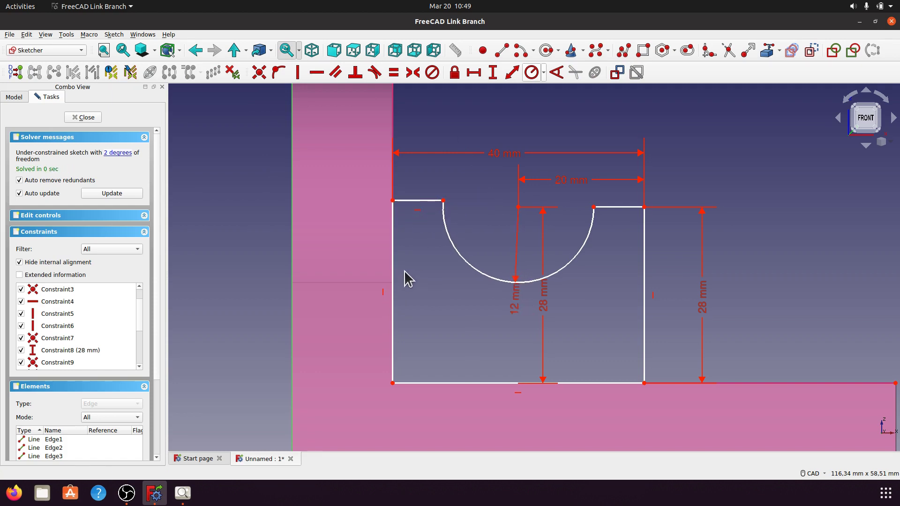
# Constrain the block's left vertical edge to a 28 mm vertical distance
pyautogui.click(393, 275)
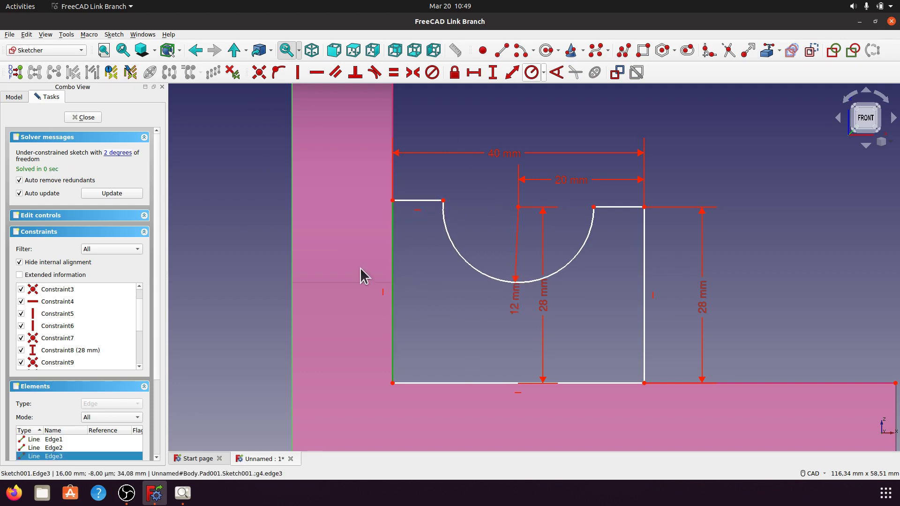
pyautogui.click(493, 77)
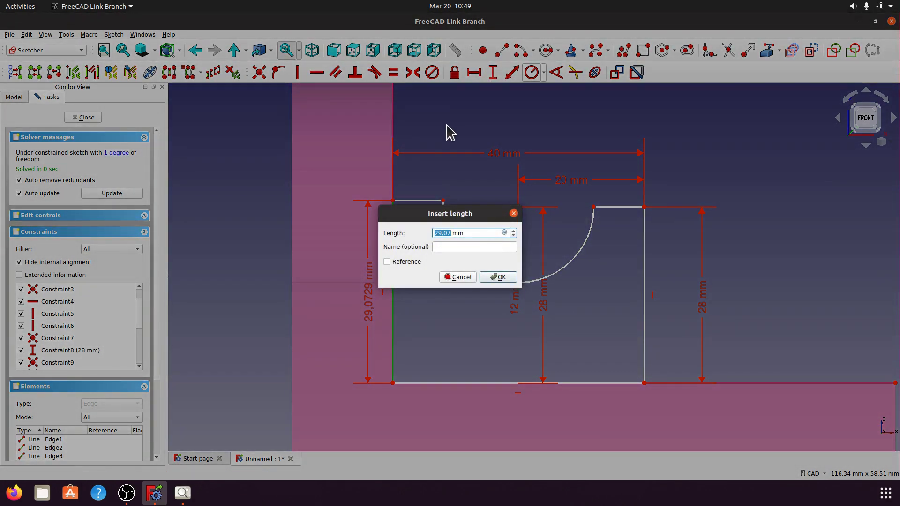
pyautogui.write('8')
pyautogui.click(504, 278)
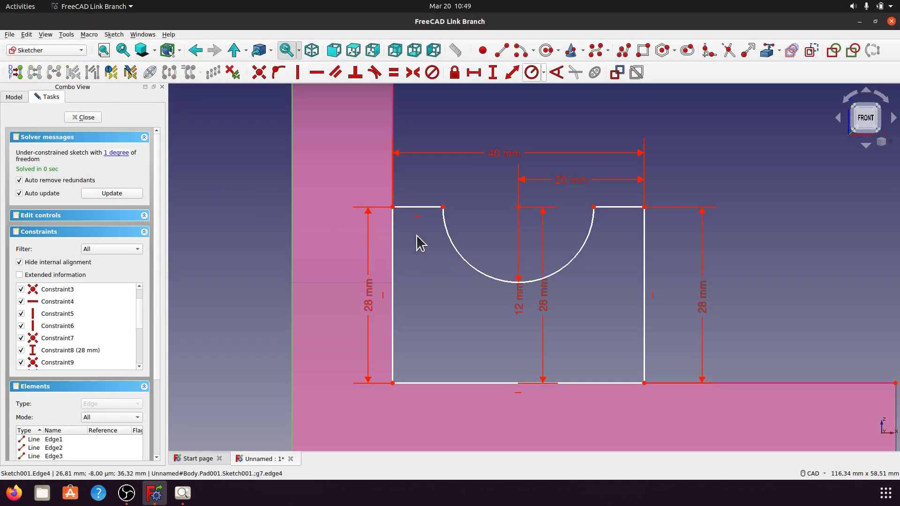
pyautogui.click(121, 154)
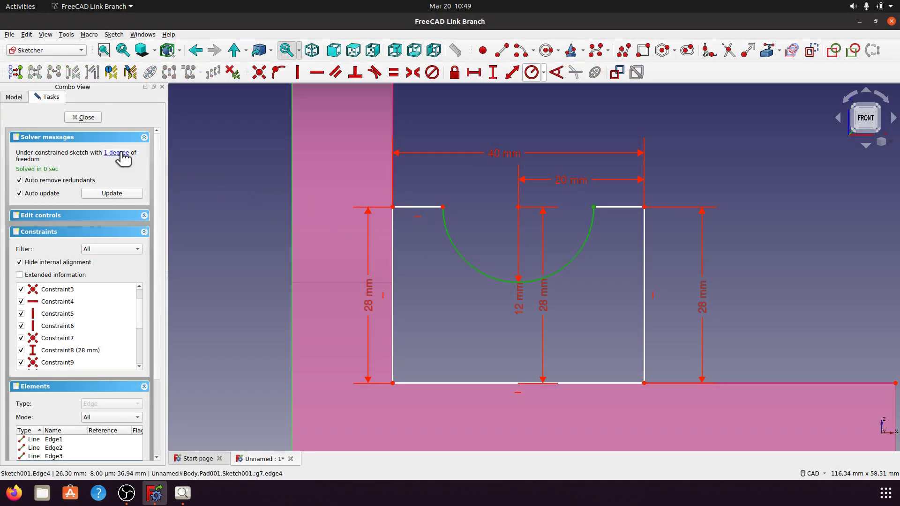
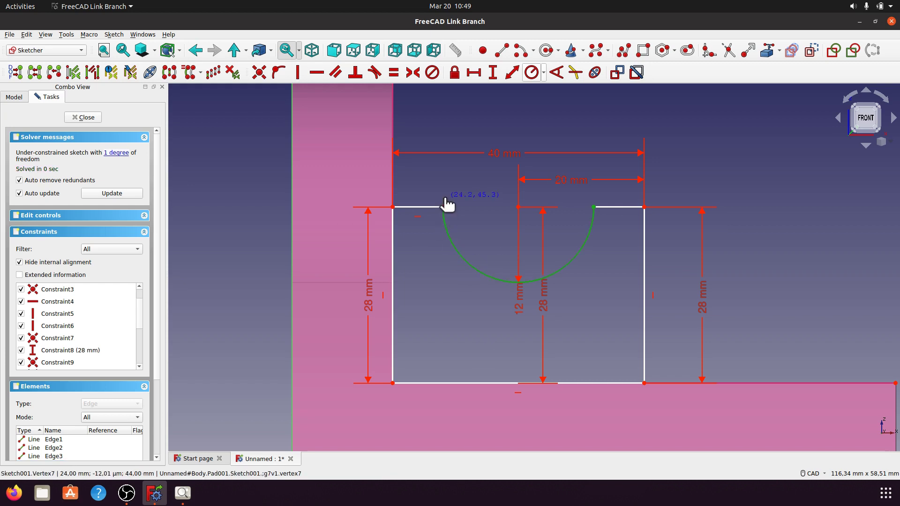
# Try deleting the top-left edge's constraint, undo it, then make the arc's left endpoint coincident
pyautogui.click(419, 217)
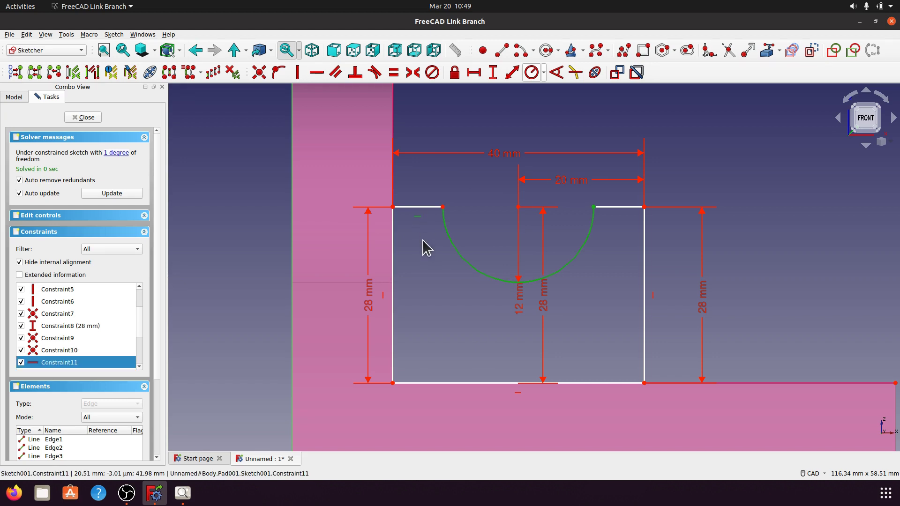
pyautogui.press('Delete')
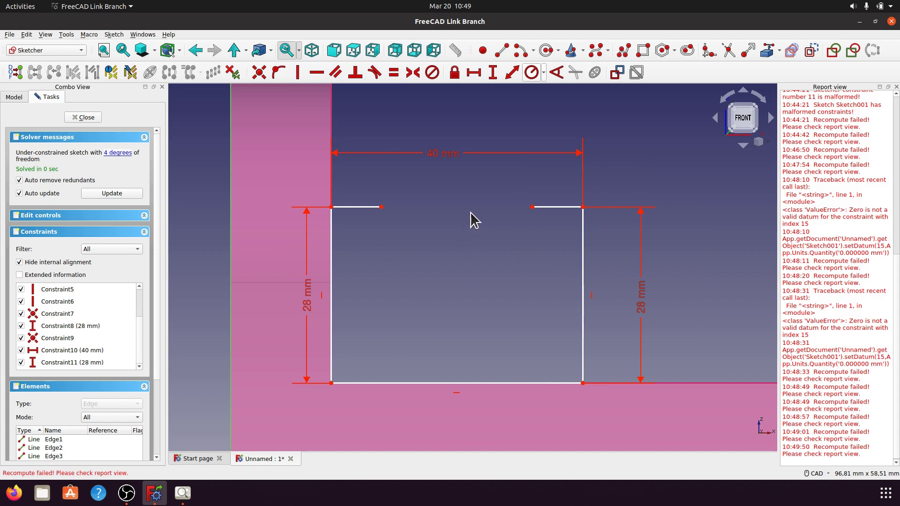
pyautogui.hotkey('ctrl', 'z')
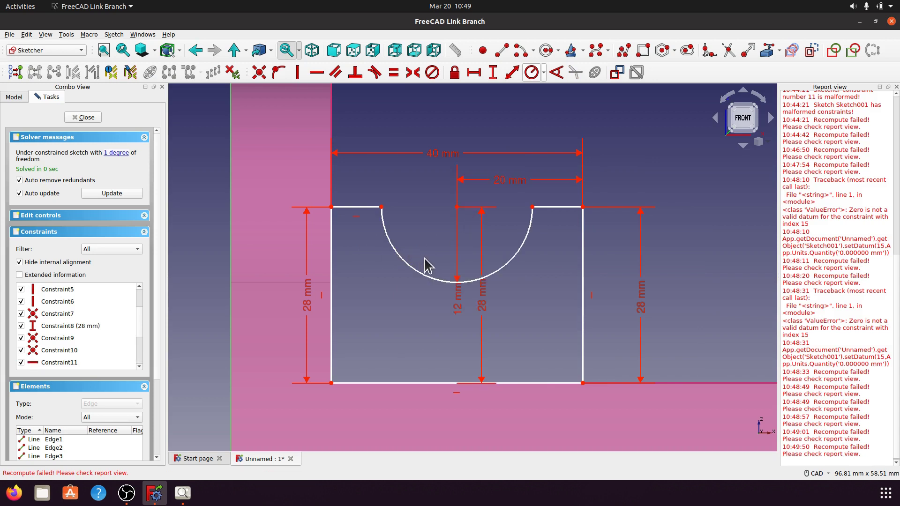
pyautogui.click(117, 154)
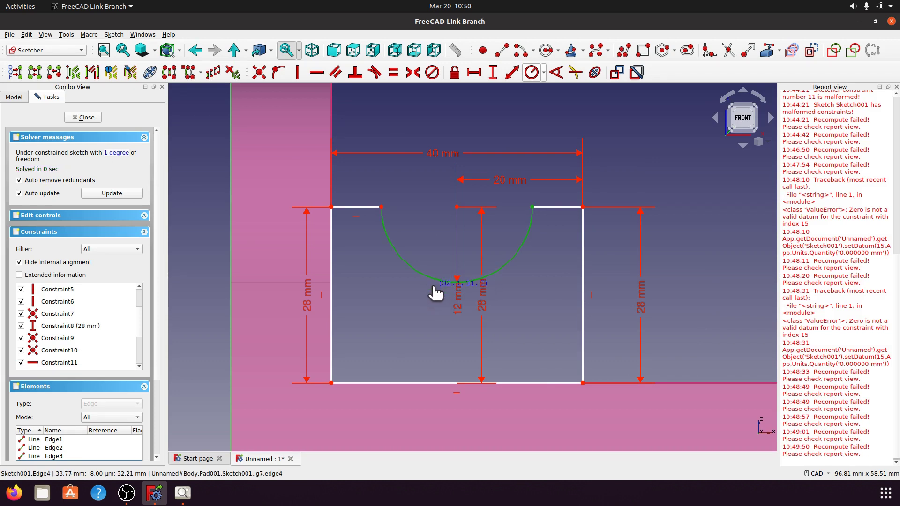
pyautogui.click(895, 87)
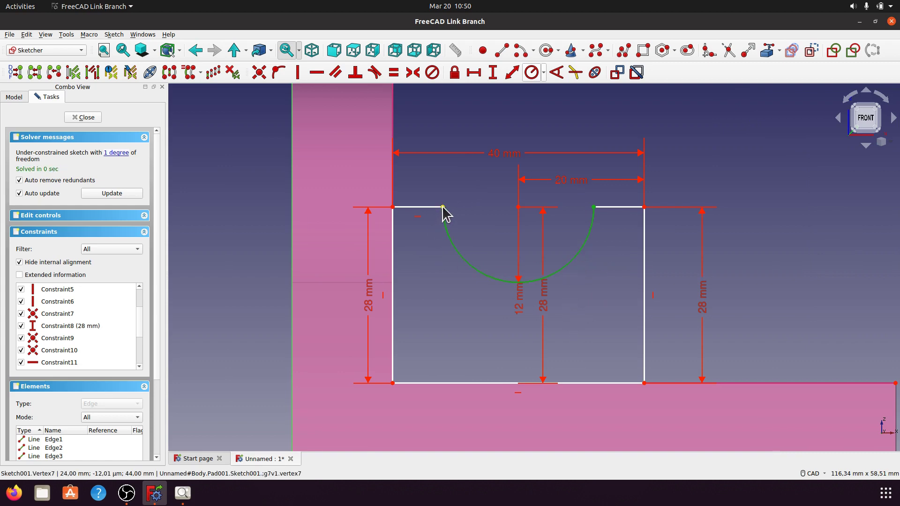
pyautogui.moveTo(442, 207); pyautogui.dragTo(464, 221)
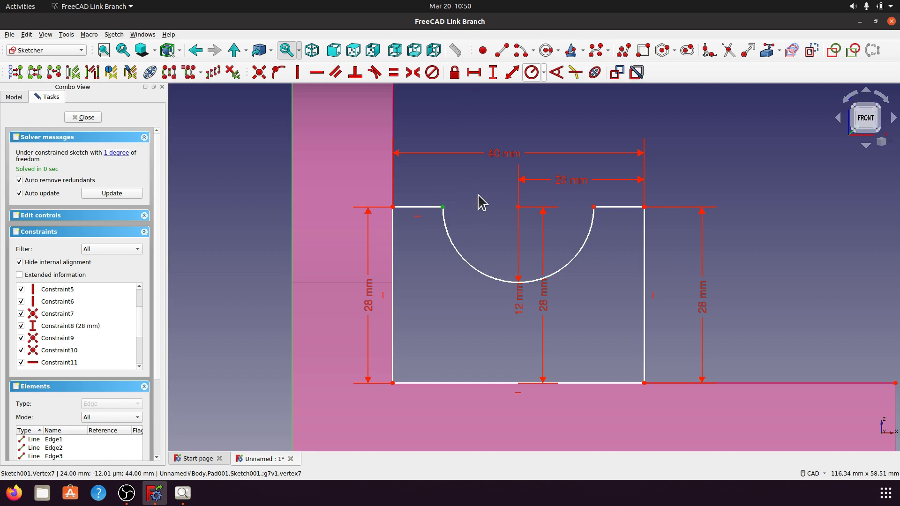
pyautogui.click(259, 74)
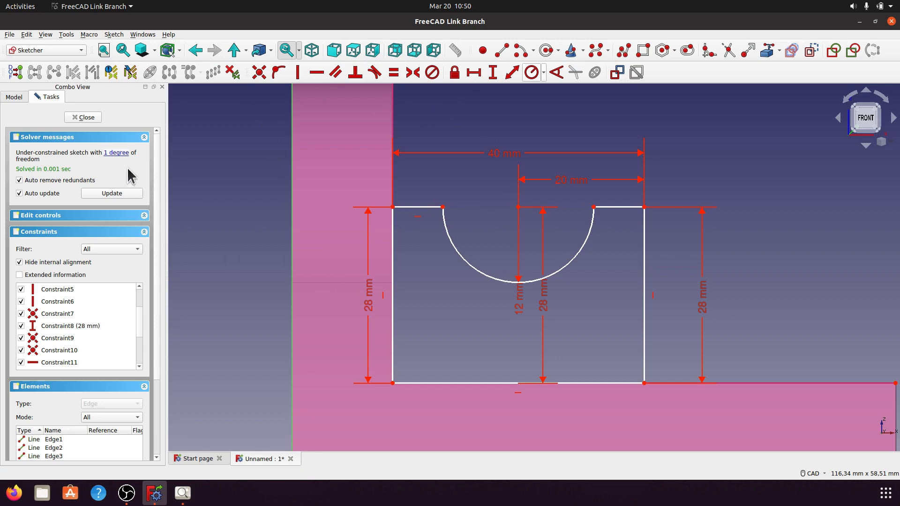
pyautogui.click(118, 152)
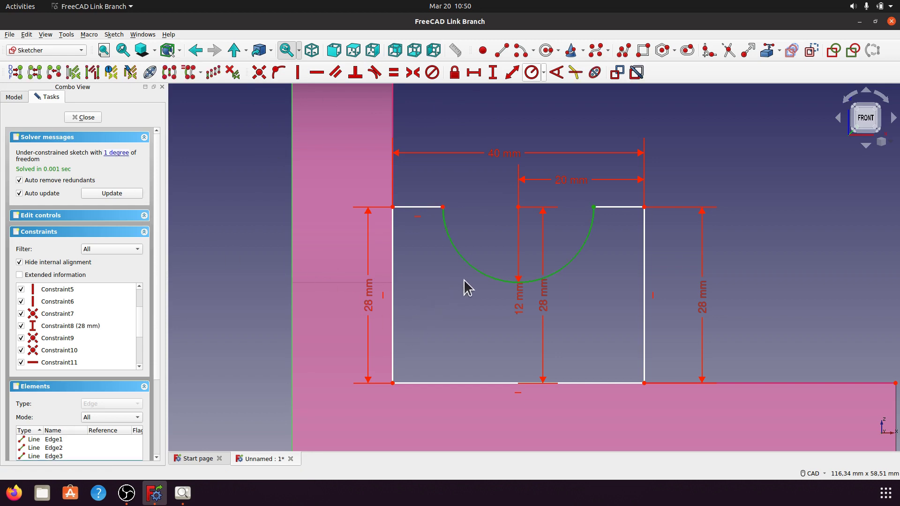
# Delete the semicircular arc and top-left edge together, then undo that deletion
pyautogui.click(479, 279)
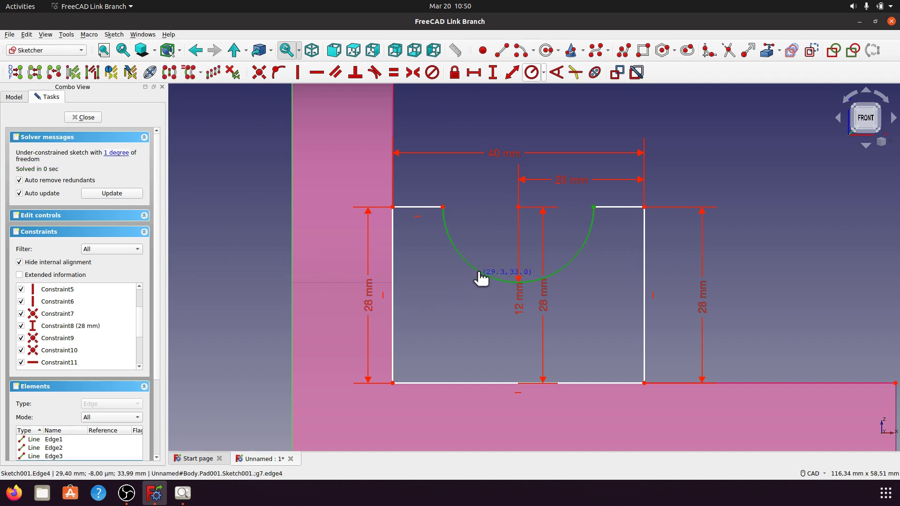
pyautogui.click(584, 255)
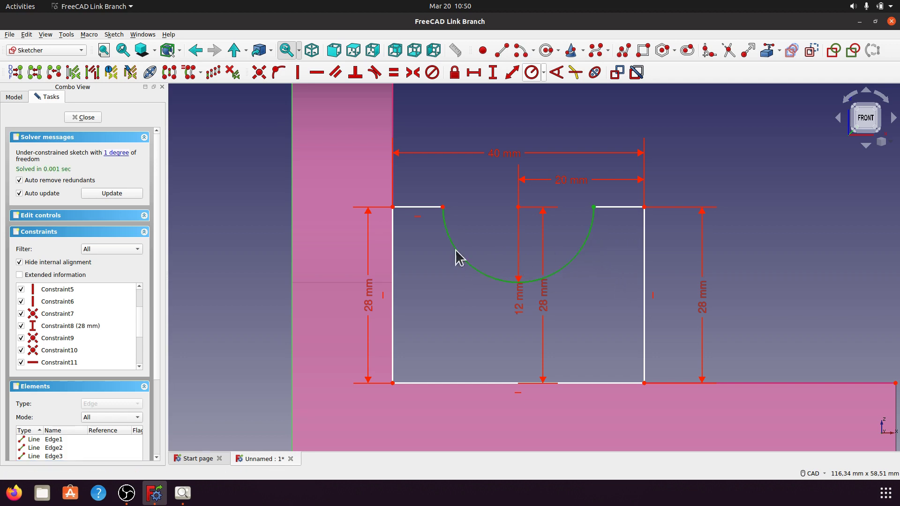
pyautogui.click(419, 208)
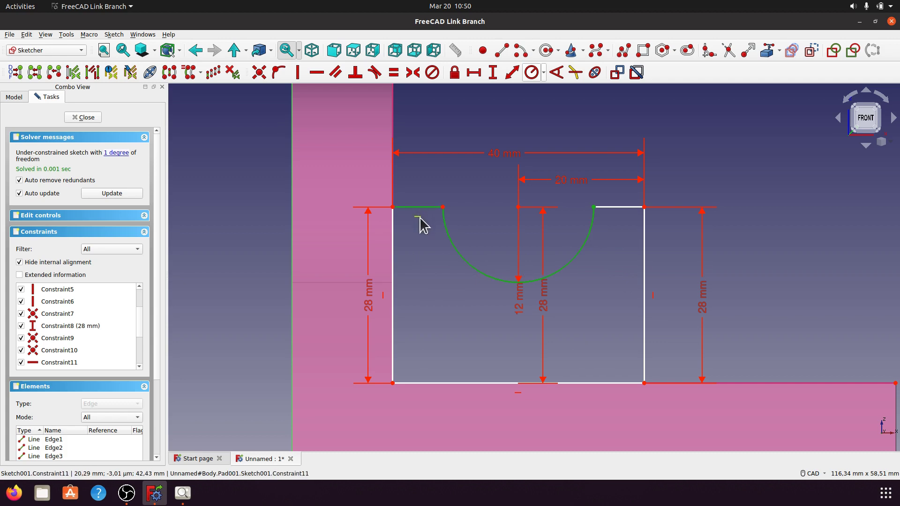
pyautogui.press('Delete')
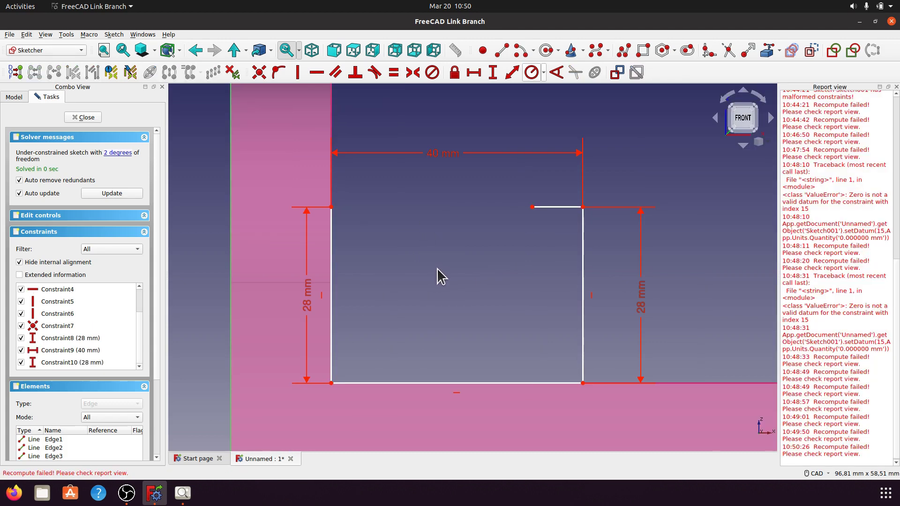
pyautogui.click(895, 87)
pyautogui.hotkey('ctrl', 'z')
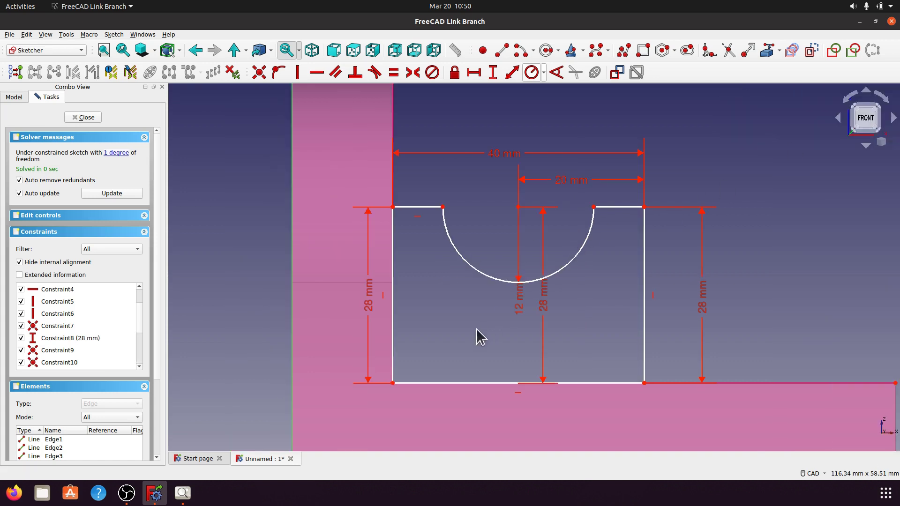
# Delete the left 28 mm dimension and the top-left edge
pyautogui.click(421, 207)
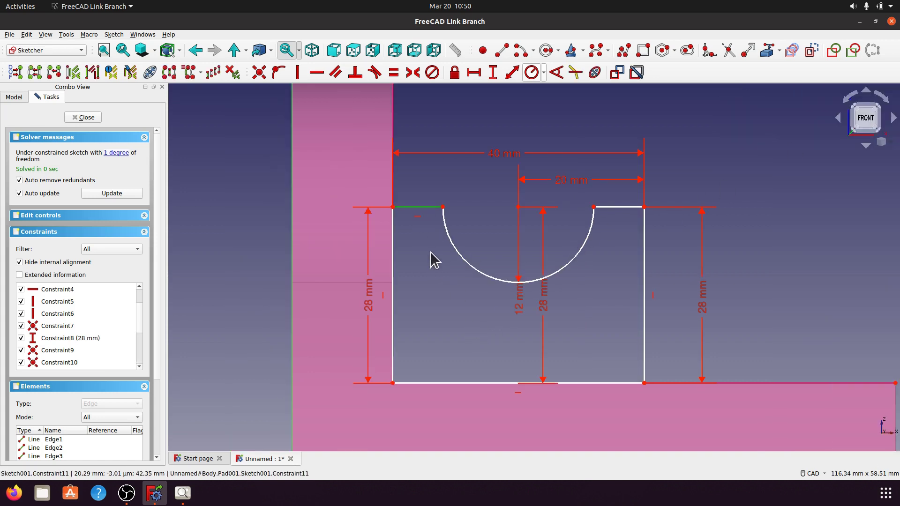
pyautogui.click(369, 307)
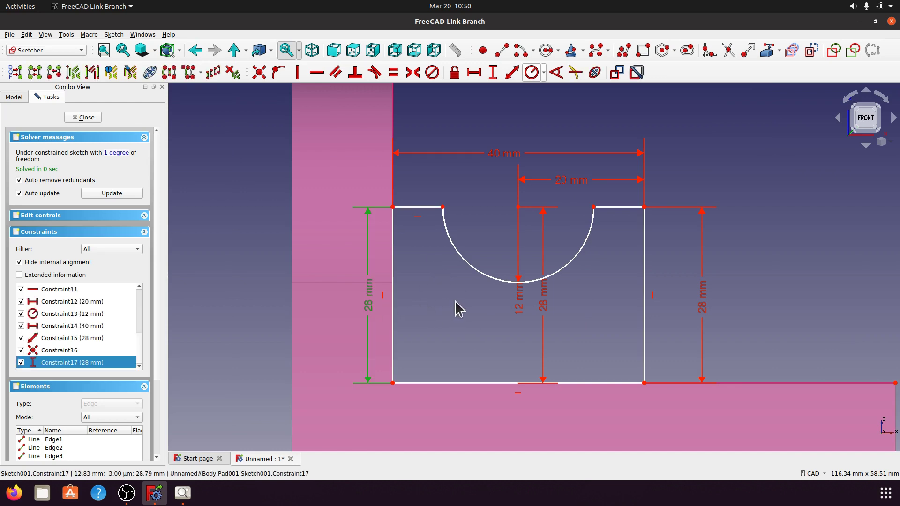
pyautogui.press('Delete')
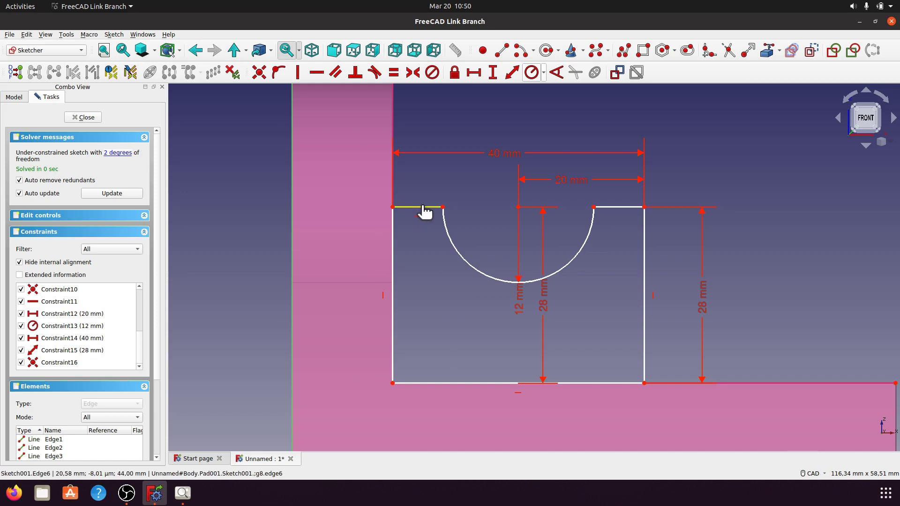
pyautogui.click(420, 207)
pyautogui.press('Delete')
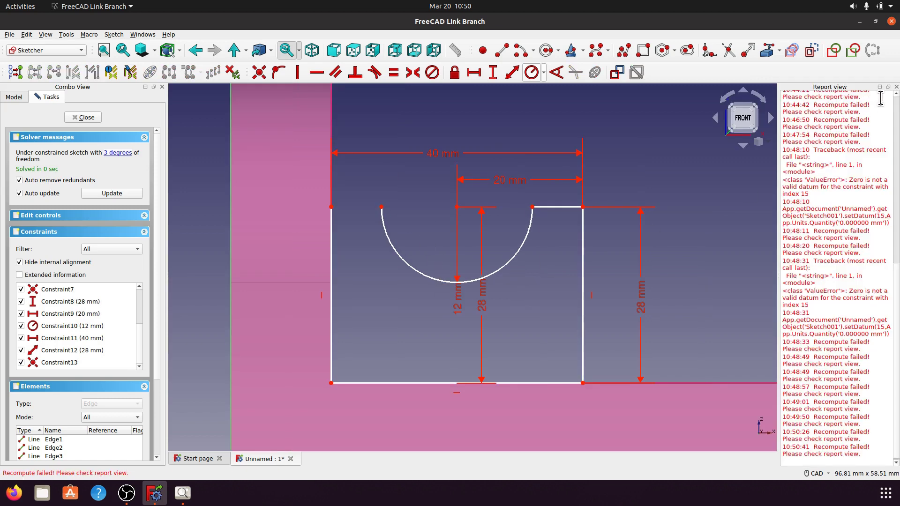
pyautogui.click(896, 87)
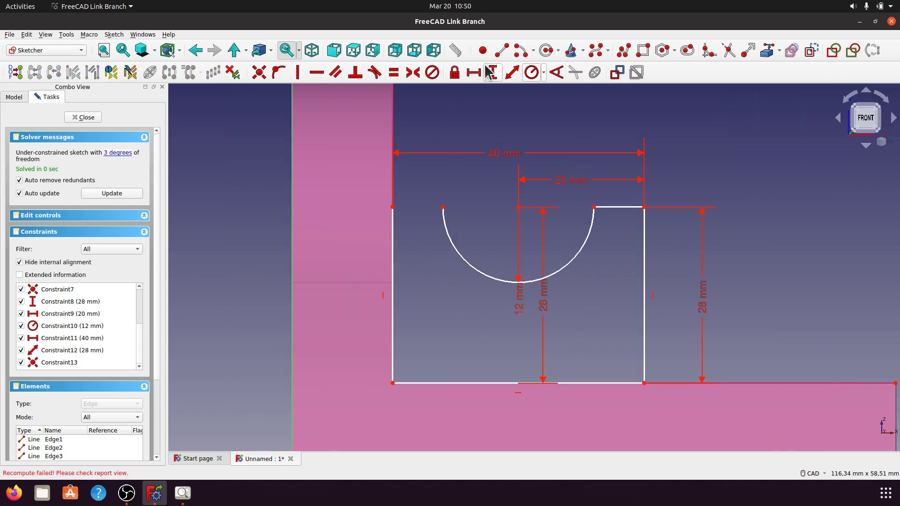
# Redraw the top-left edge from the corner and make its end coincident with the arc's left end
pyautogui.click(501, 50)
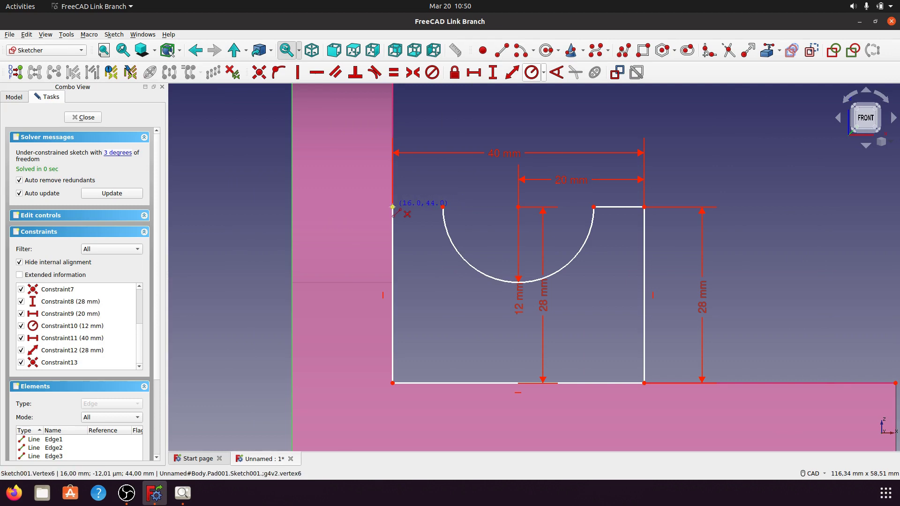
pyautogui.click(393, 206)
pyautogui.click(441, 196)
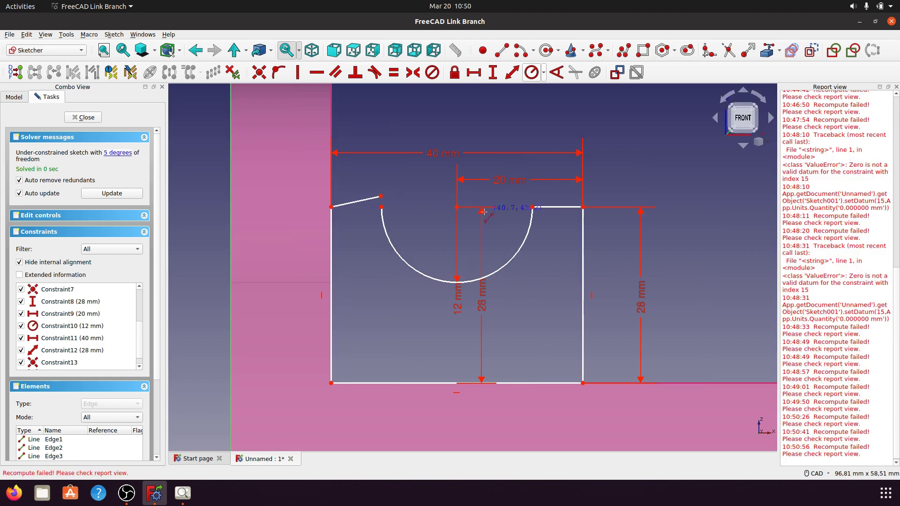
pyautogui.click(896, 87)
pyautogui.click(443, 196)
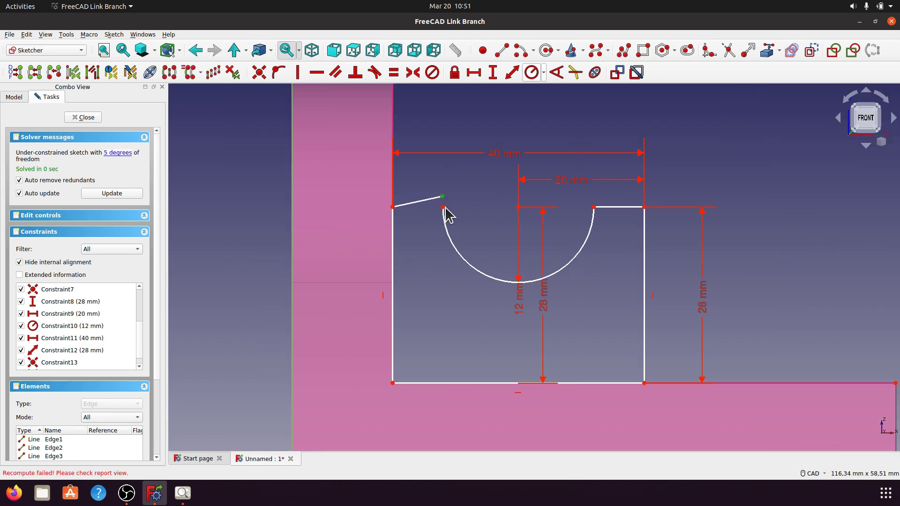
pyautogui.click(443, 207)
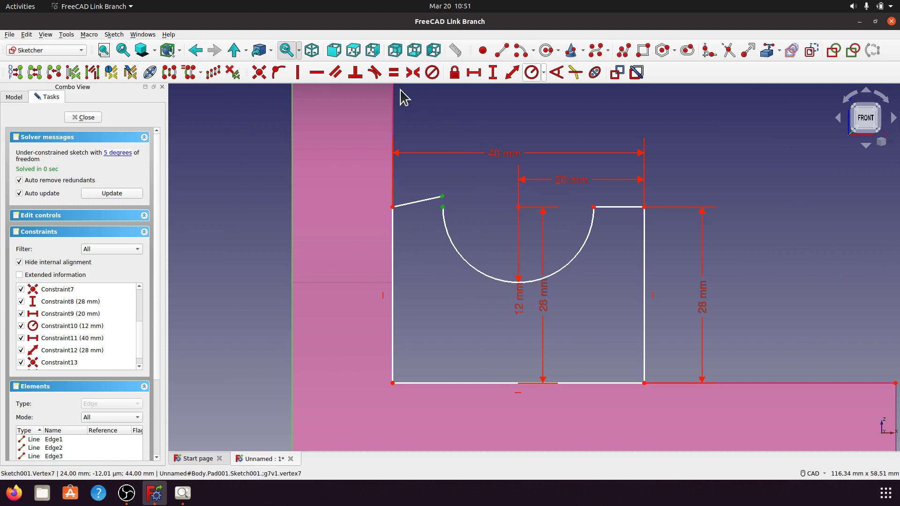
pyautogui.click(260, 74)
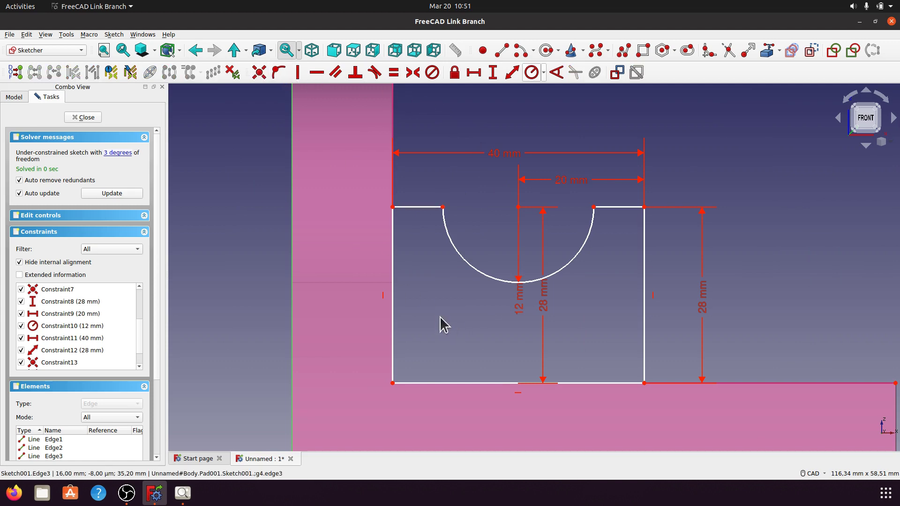
pyautogui.click(125, 152)
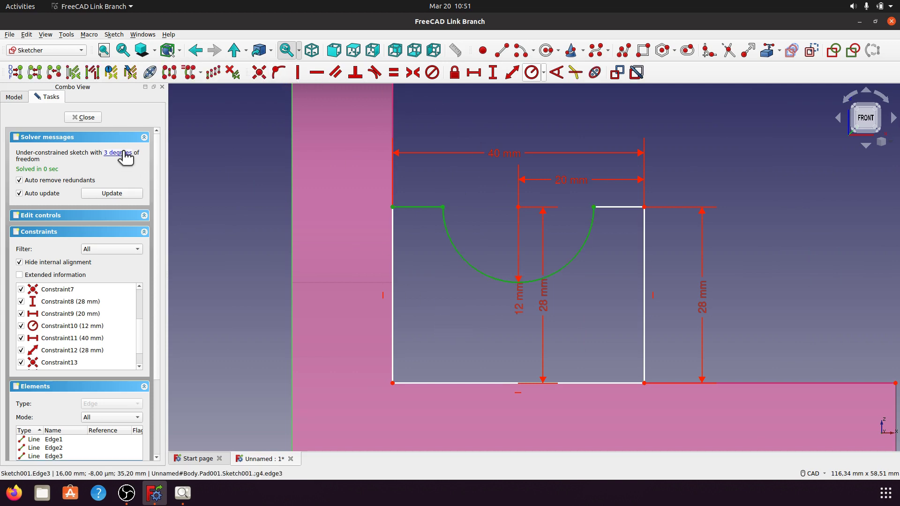
pyautogui.click(474, 337)
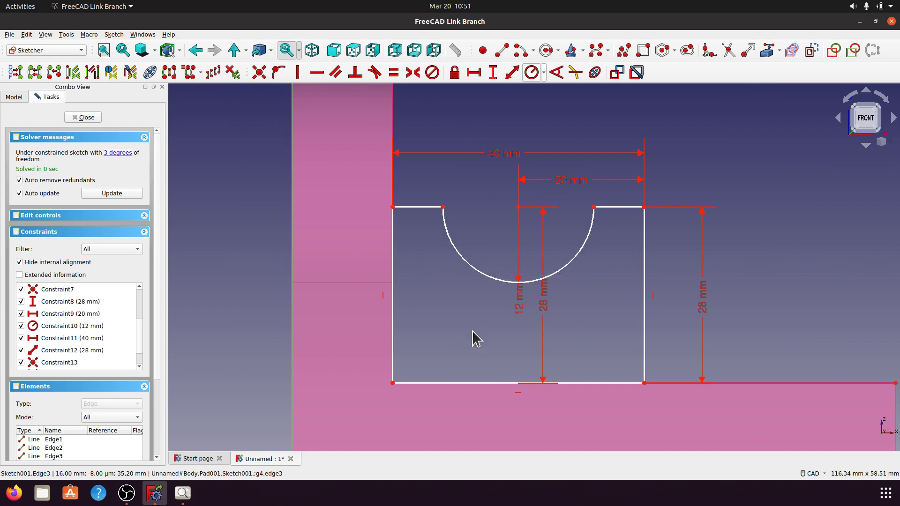
pyautogui.click(392, 305)
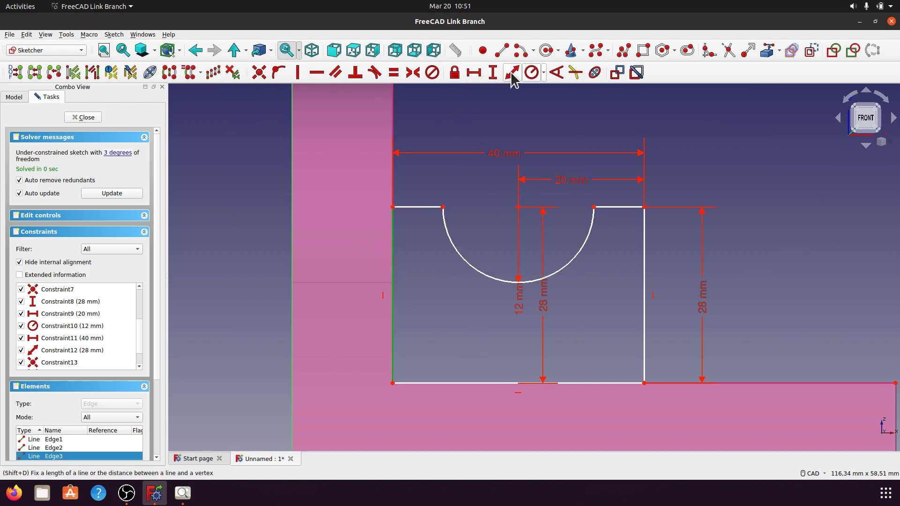
# Constrain the left vertical edge to 28 mm
pyautogui.click(494, 73)
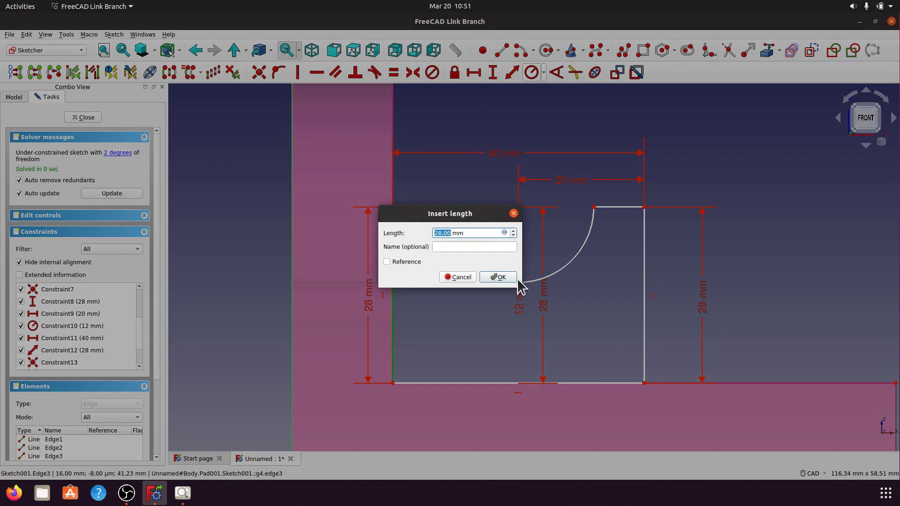
pyautogui.click(508, 277)
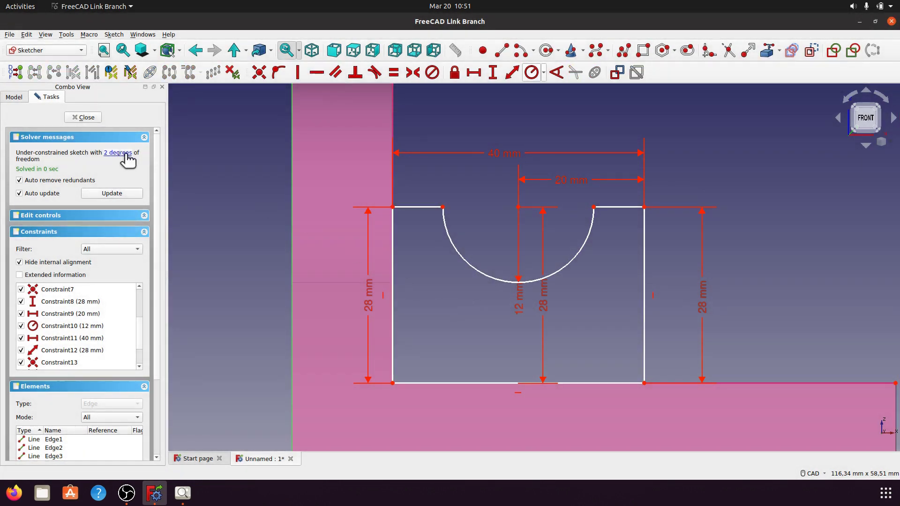
pyautogui.click(121, 154)
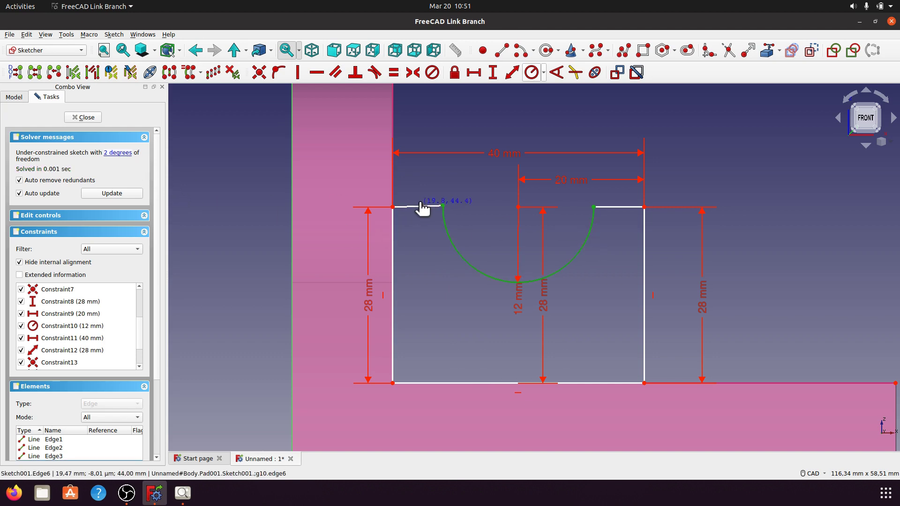
pyautogui.moveTo(421, 207); pyautogui.dragTo(424, 210)
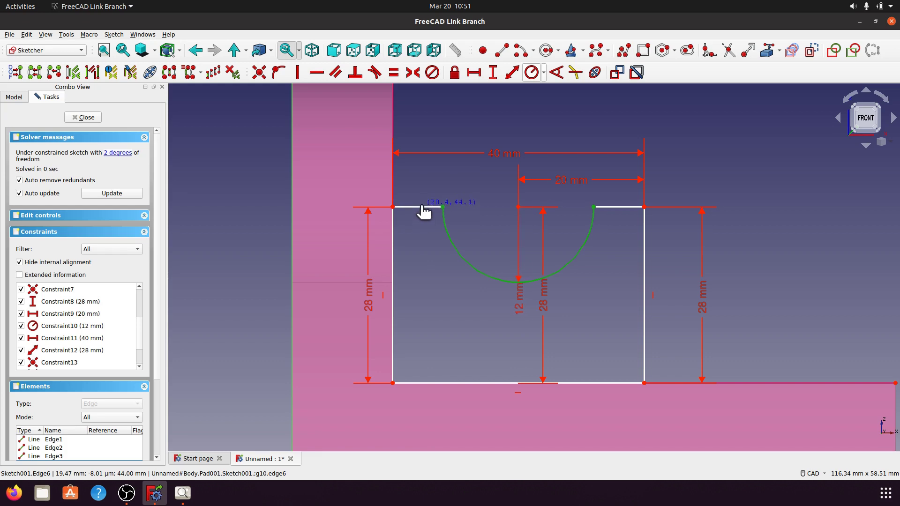
# Make both top edges horizontal, move the middle 28 mm dimension aside, and close the sketch
pyautogui.click(422, 208)
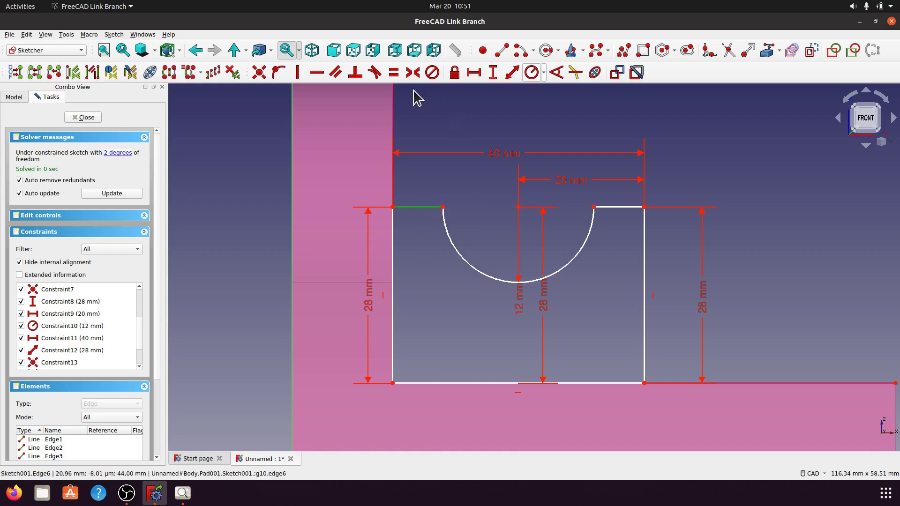
pyautogui.click(317, 72)
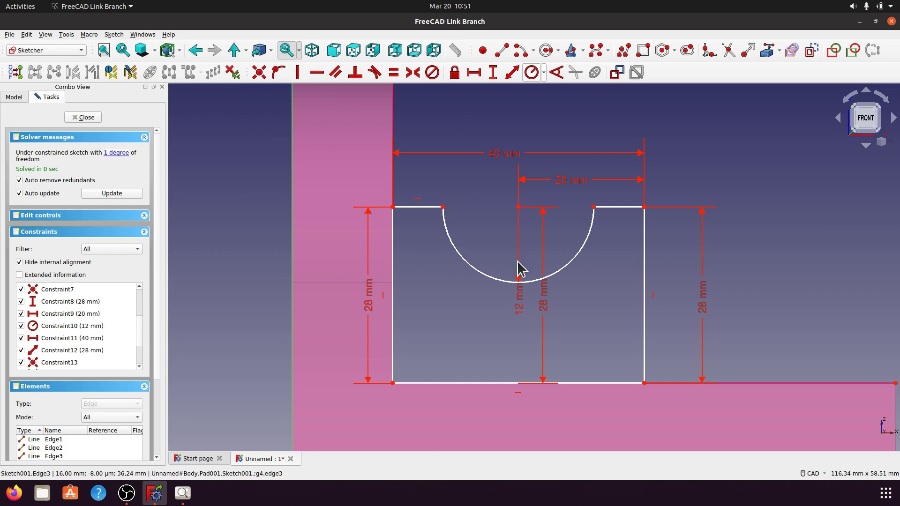
pyautogui.click(624, 207)
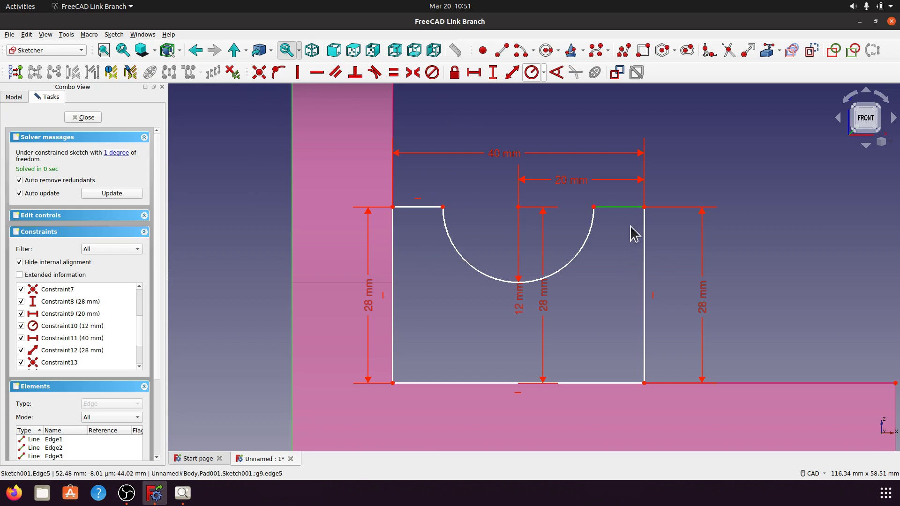
pyautogui.click(317, 72)
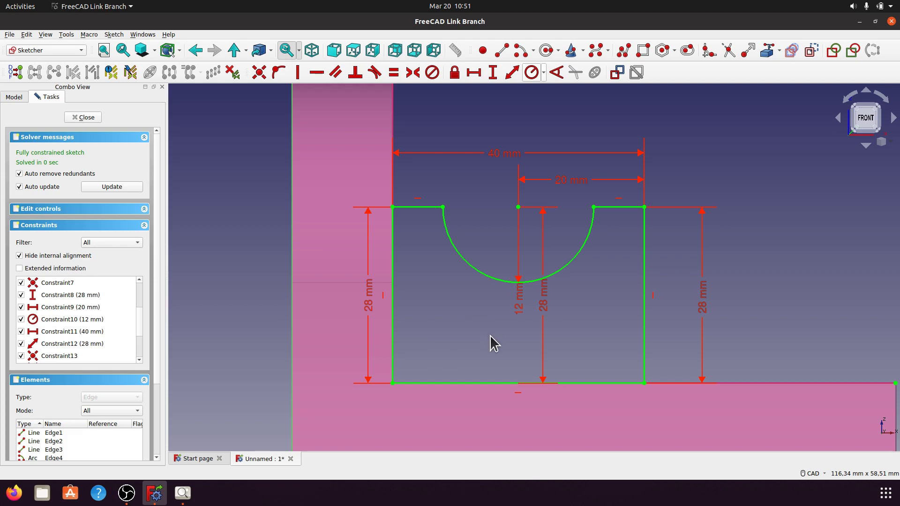
pyautogui.moveTo(548, 302); pyautogui.dragTo(572, 301)
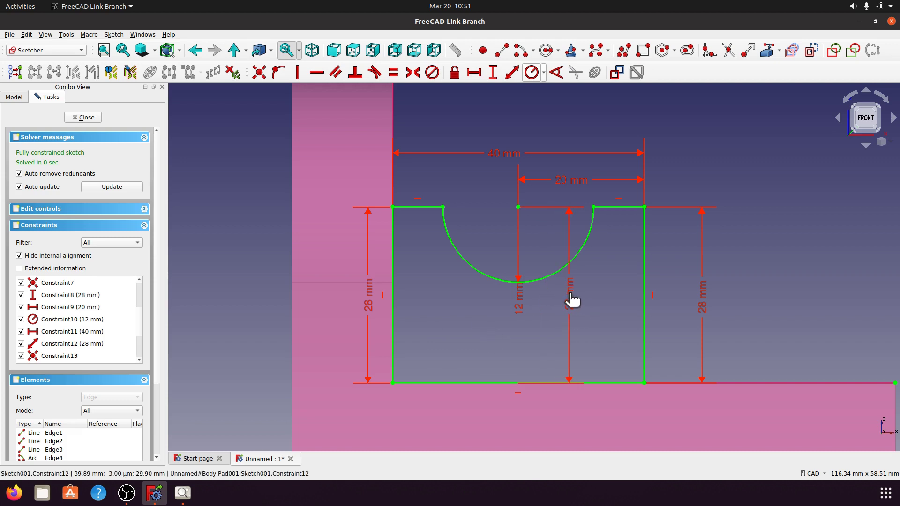
pyautogui.click(84, 117)
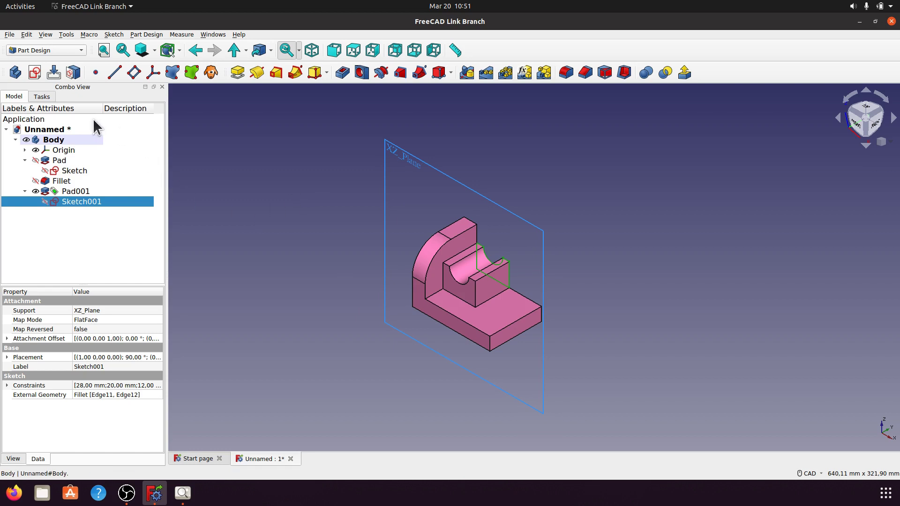
# Zoom around the grooved block, deselect Sketch001, and bring up the a001.png drawing
pyautogui.scroll(2, 384, 282)
pyautogui.scroll(3, 405, 276)
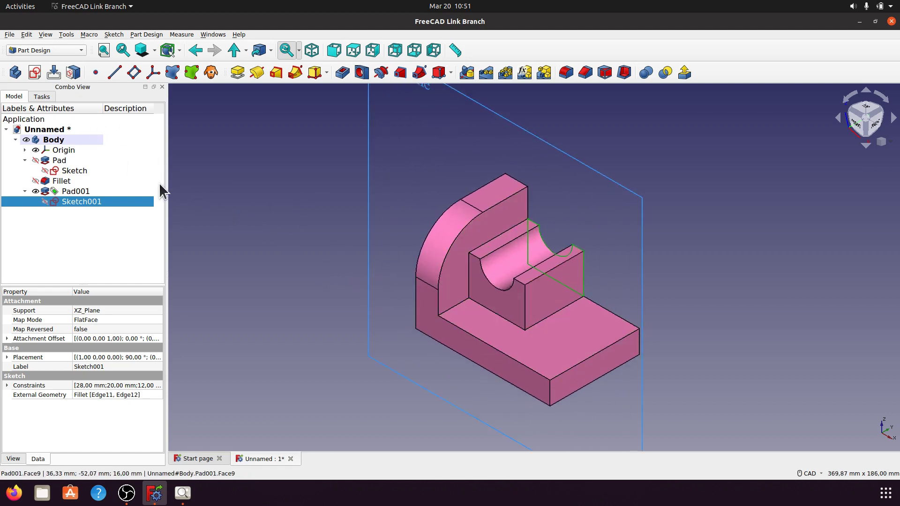
pyautogui.click(271, 222)
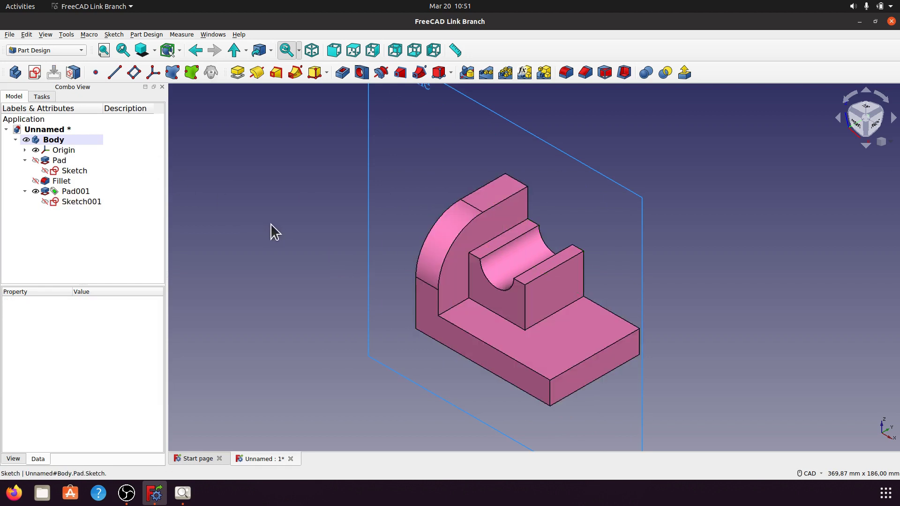
pyautogui.scroll(-2, 340, 271)
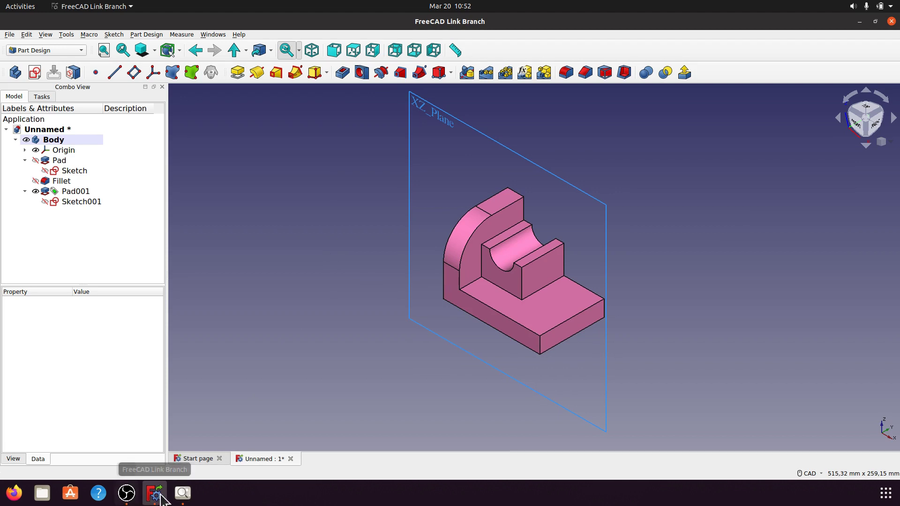
pyautogui.click(182, 493)
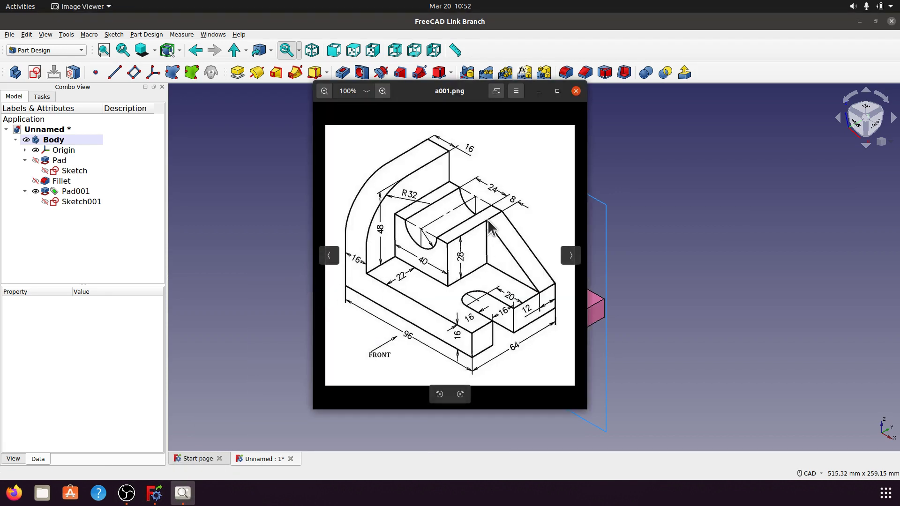
# Minimize the a001.png drawing to return to the FreeCAD model
pyautogui.moveTo(449, 255)
pyautogui.click(539, 92)
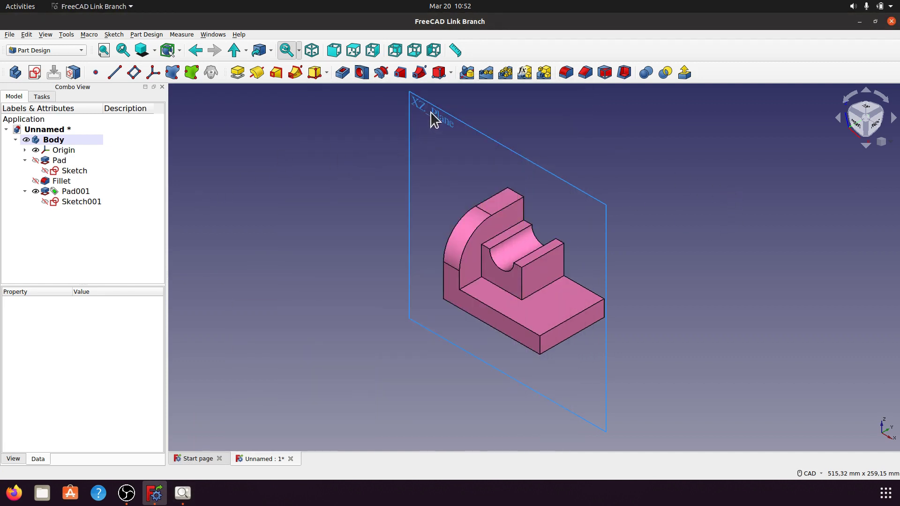
# Create a new sketch on the XZ plane and zoom in
pyautogui.click(435, 112)
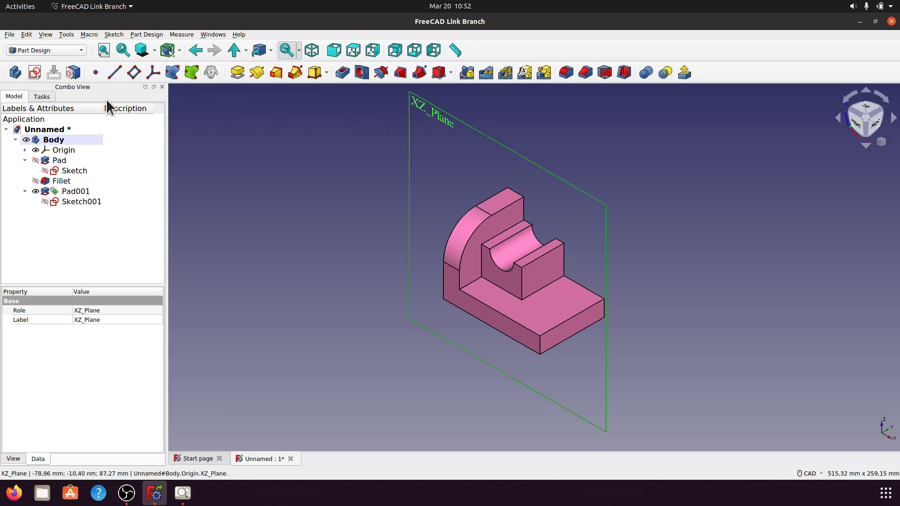
pyautogui.click(34, 72)
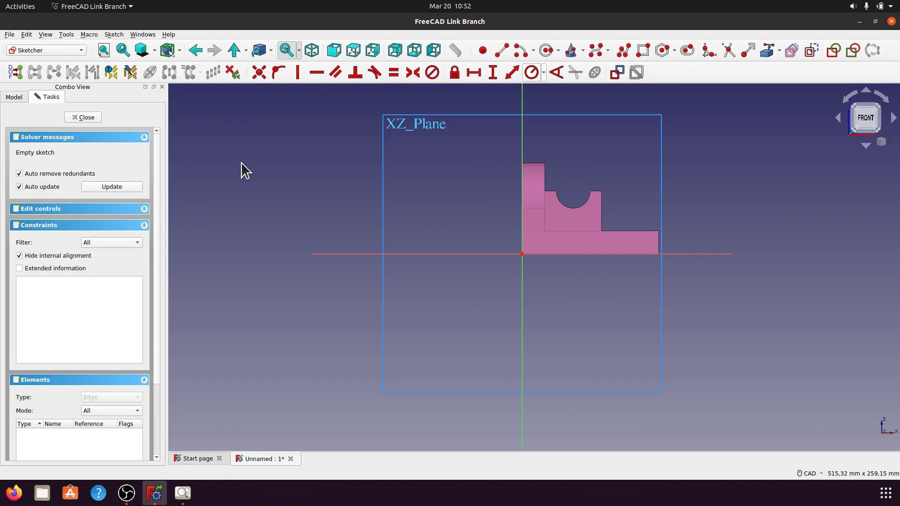
pyautogui.scroll(2, 468, 328)
pyautogui.scroll(1, 567, 372)
pyautogui.scroll(2, 603, 259)
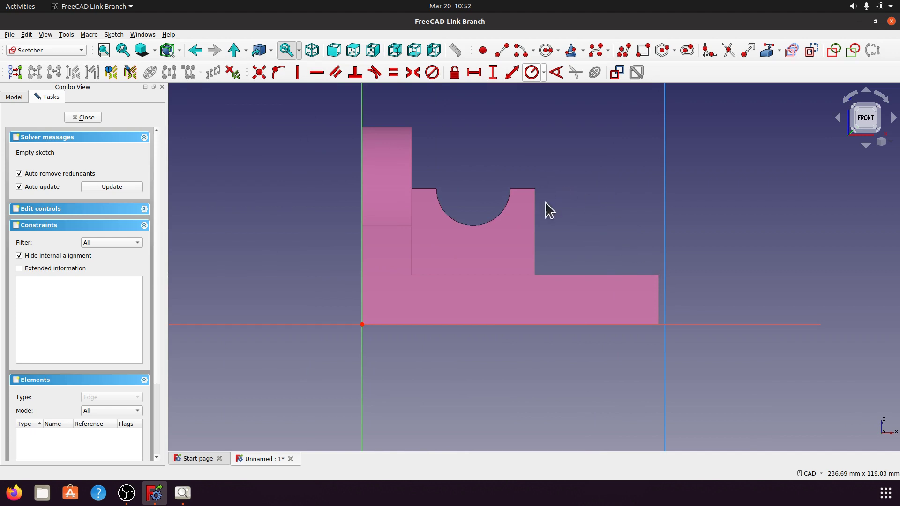
# Import the block's right vertical edge and the base's top edge as external geometry
pyautogui.click(767, 50)
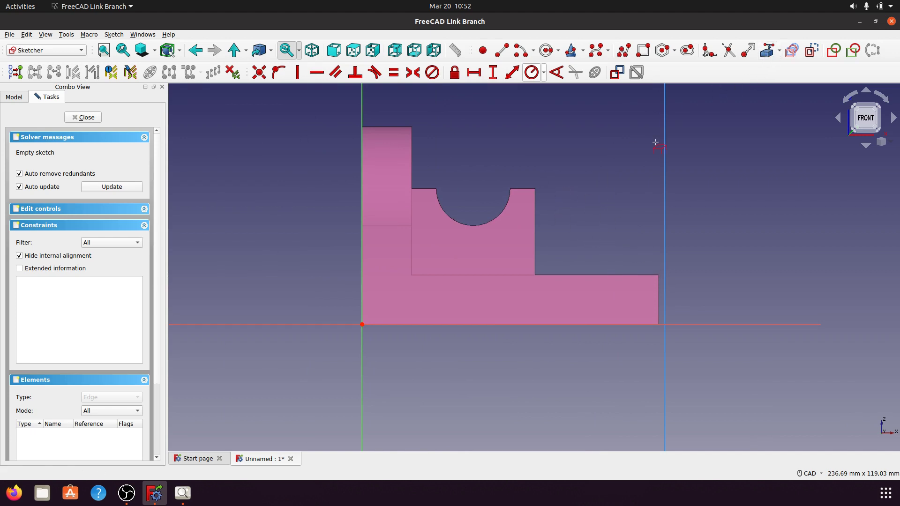
pyautogui.click(535, 228)
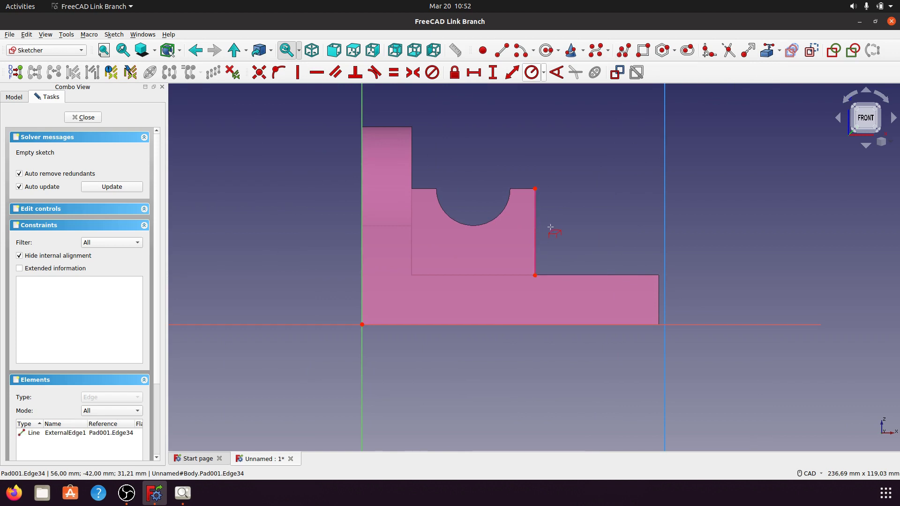
pyautogui.click(599, 276)
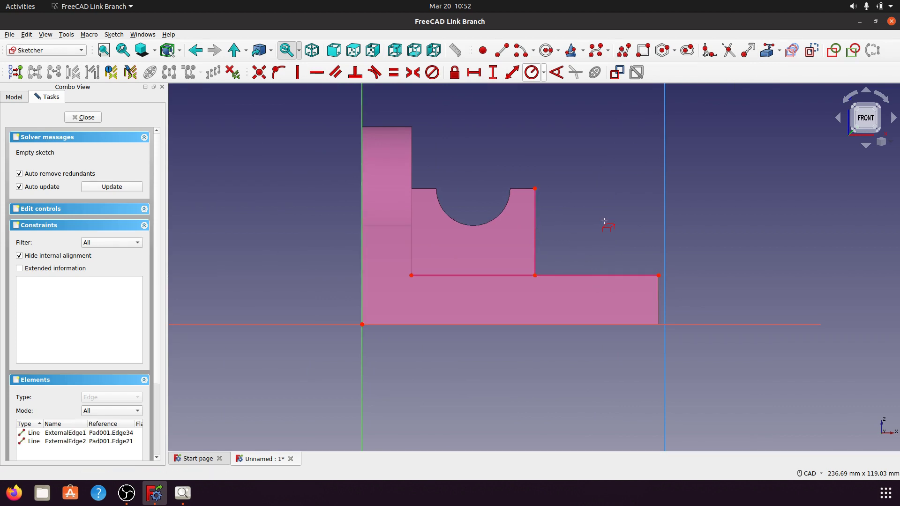
# Draw a closed triangle from the block's top-right corner down to the base and along it, then close the sketch
pyautogui.click(622, 55)
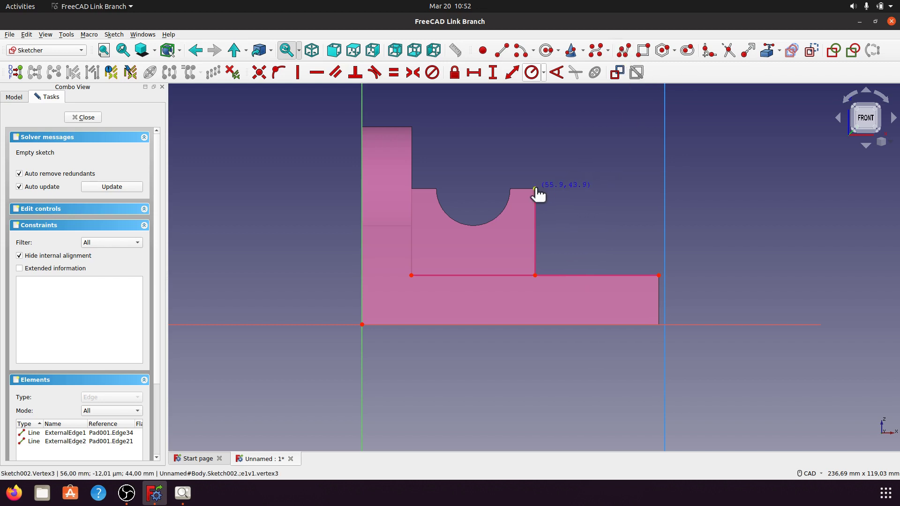
pyautogui.click(535, 189)
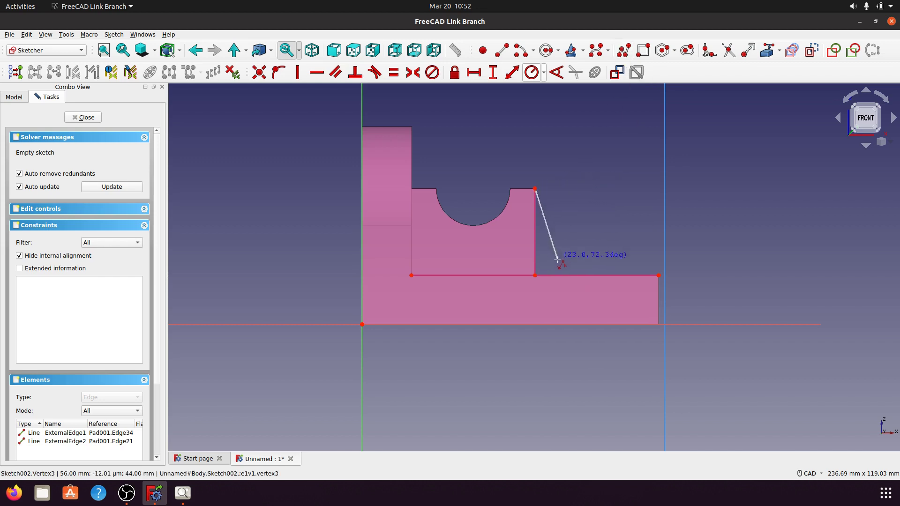
pyautogui.click(534, 276)
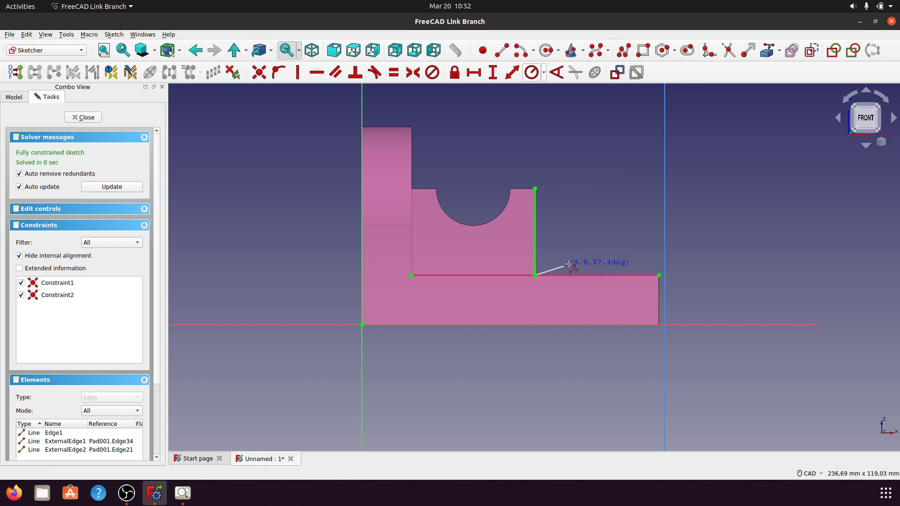
pyautogui.click(658, 276)
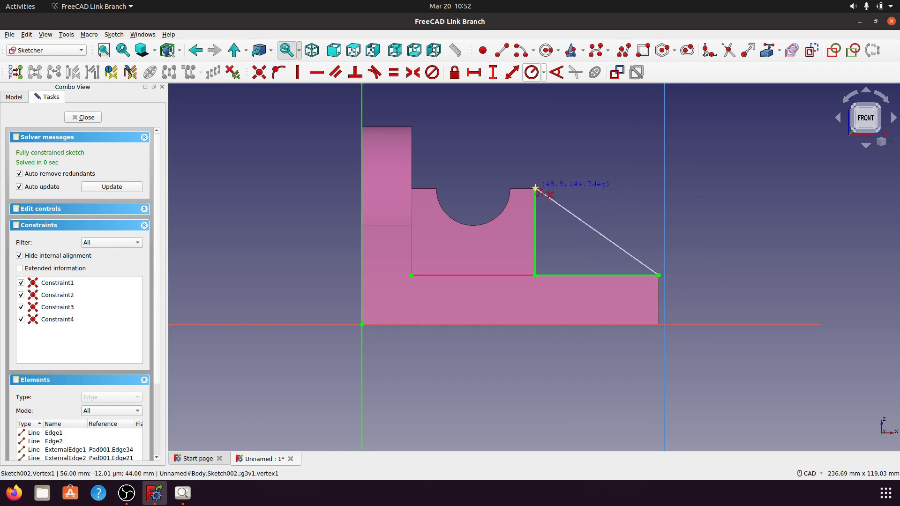
pyautogui.click(535, 189)
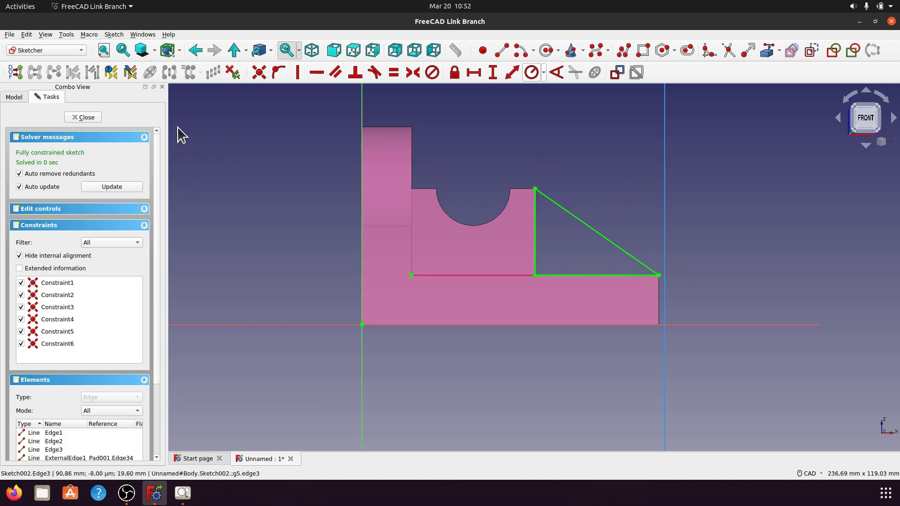
pyautogui.click(89, 117)
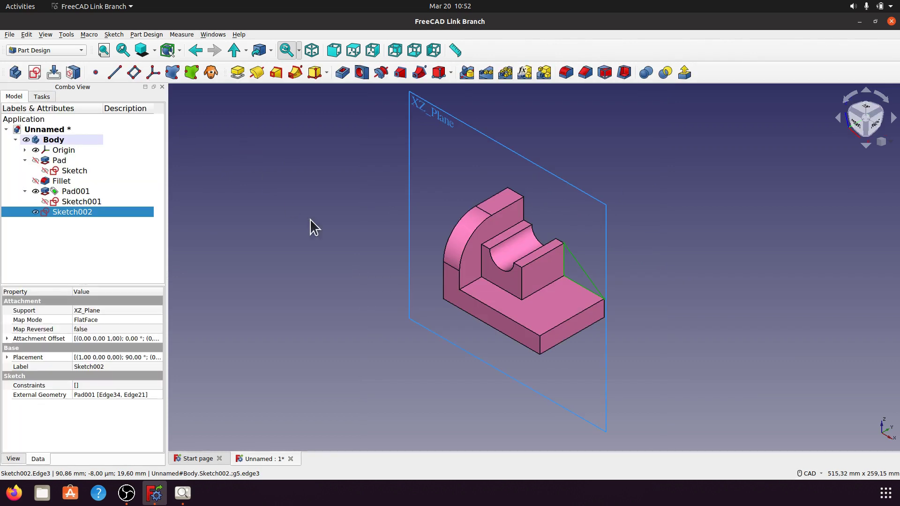
# Recheck the drawing, then pad the triangle sketch 12 mm as Pad002
pyautogui.click(183, 493)
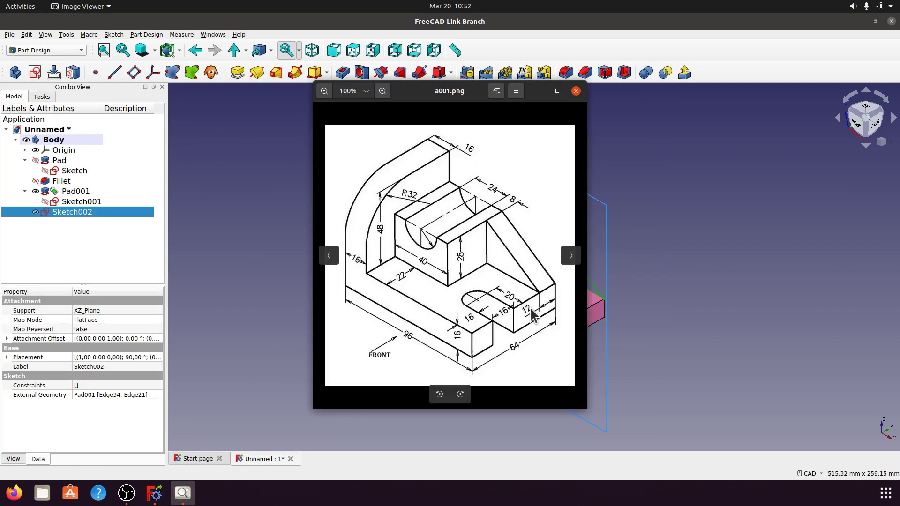
pyautogui.click(539, 91)
pyautogui.click(237, 73)
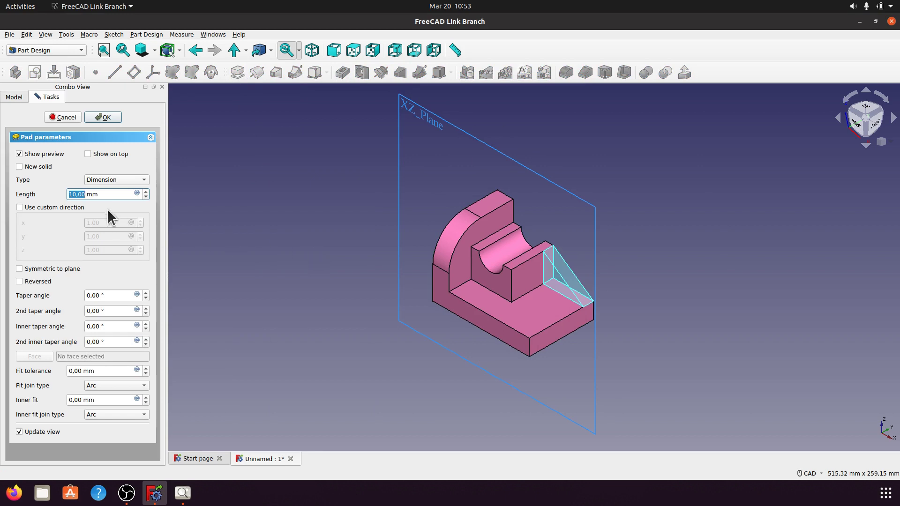
pyautogui.moveTo(104, 196); pyautogui.dragTo(66, 196)
pyautogui.write('12')
pyautogui.press('Return')
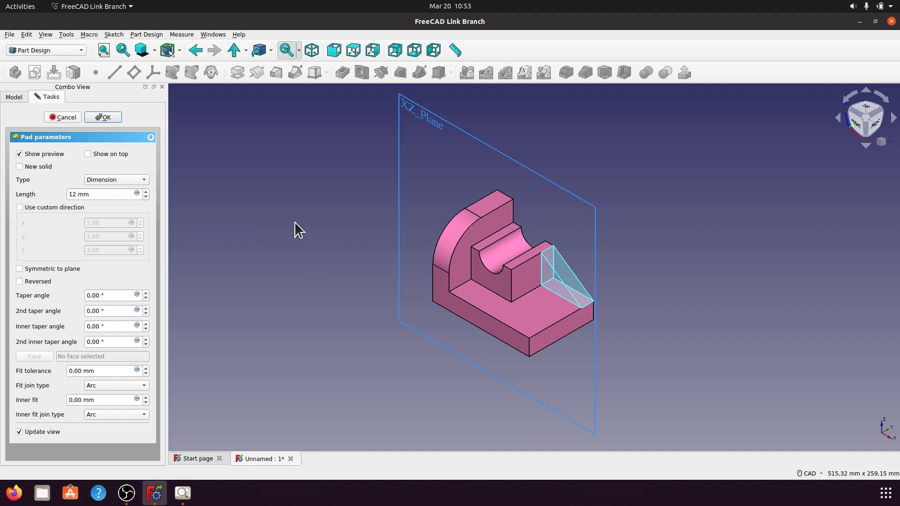
pyautogui.click(109, 118)
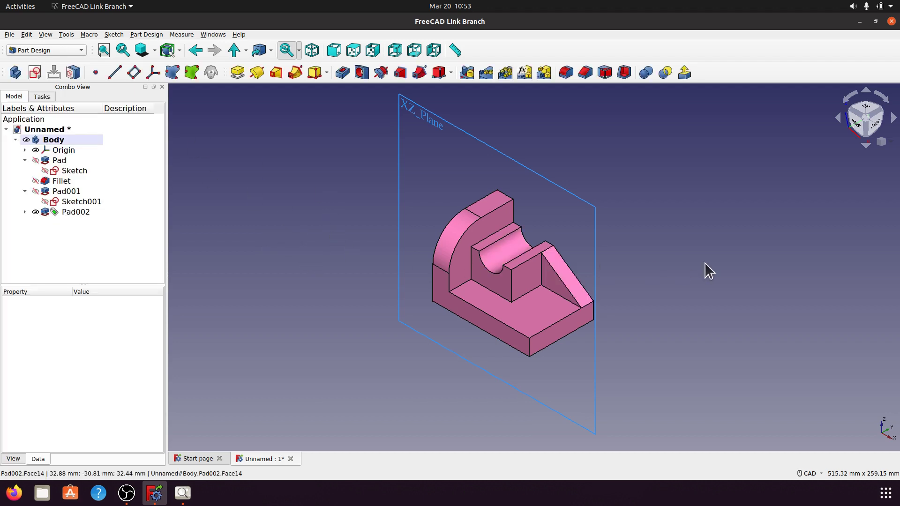
# Set Pad002's Refine property to true
pyautogui.moveTo(629, 322)
pyautogui.mouseDown(button='middle')
pyautogui.moveTo(377, 312)
pyautogui.moveTo(476, 327)
pyautogui.moveTo(556, 307)
pyautogui.moveTo(333, 287)
pyautogui.moveTo(510, 323)
pyautogui.moveTo(522, 302)
pyautogui.moveTo(576, 312)
pyautogui.mouseUp(button='middle')
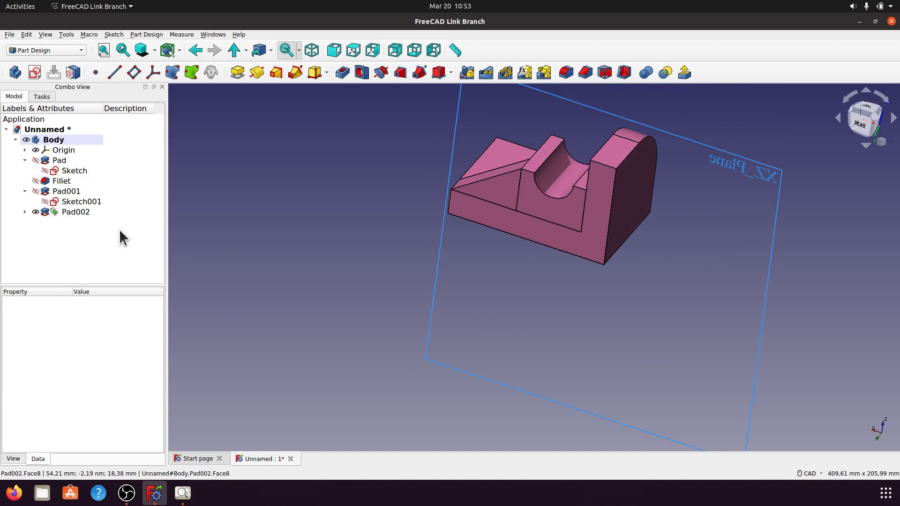
pyautogui.click(73, 211)
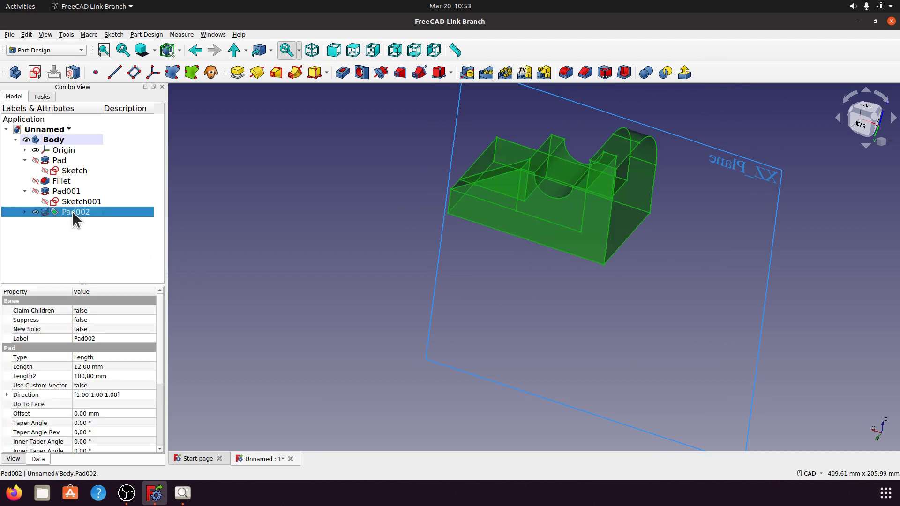
pyautogui.scroll(-1, 162, 342)
pyautogui.scroll(-2, 161, 371)
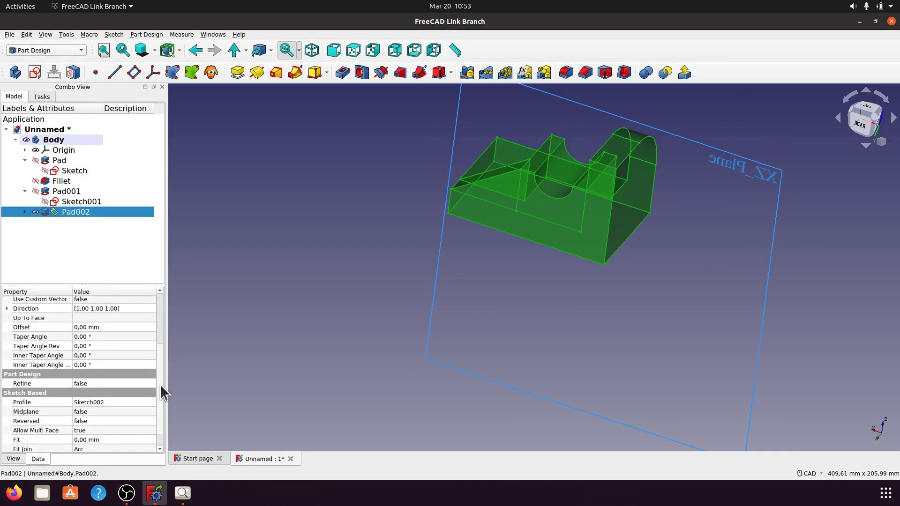
pyautogui.scroll(-1, 141, 382)
pyautogui.click(148, 372)
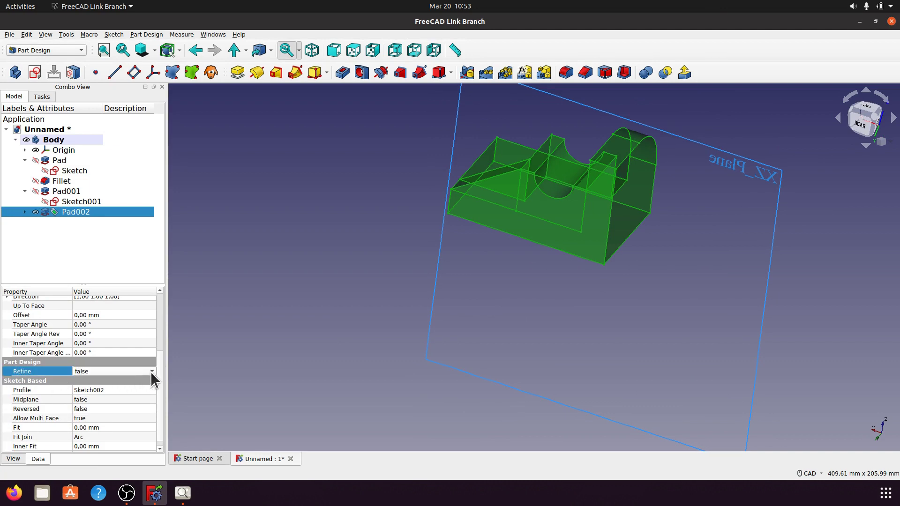
pyautogui.click(151, 373)
# Inspect the refined rib, return to isometric view, and hide the body's Origin planes
pyautogui.click(317, 269)
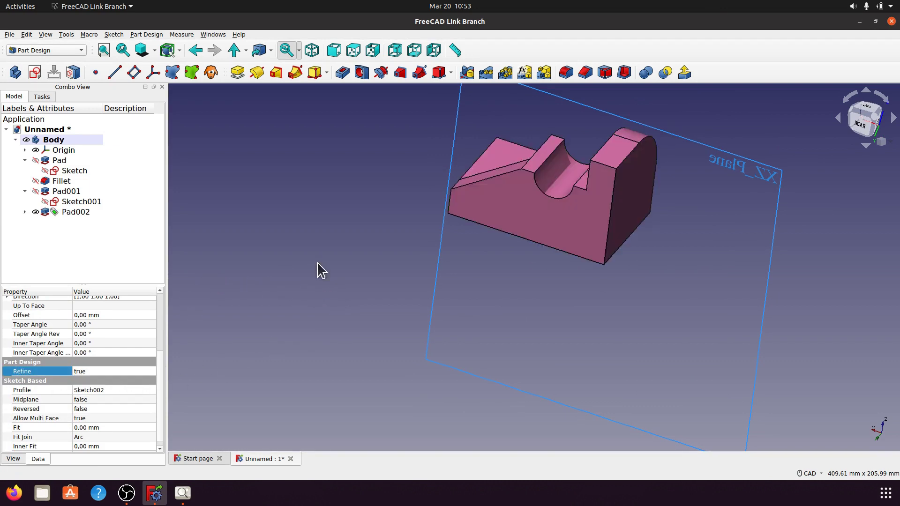
pyautogui.moveTo(323, 297)
pyautogui.mouseDown(button='middle')
pyautogui.moveTo(426, 309)
pyautogui.moveTo(395, 355)
pyautogui.moveTo(337, 348)
pyautogui.moveTo(539, 336)
pyautogui.moveTo(719, 308)
pyautogui.moveTo(616, 214)
pyautogui.moveTo(599, 252)
pyautogui.moveTo(663, 303)
pyautogui.moveTo(542, 241)
pyautogui.mouseUp(button='middle')
pyautogui.click(312, 50)
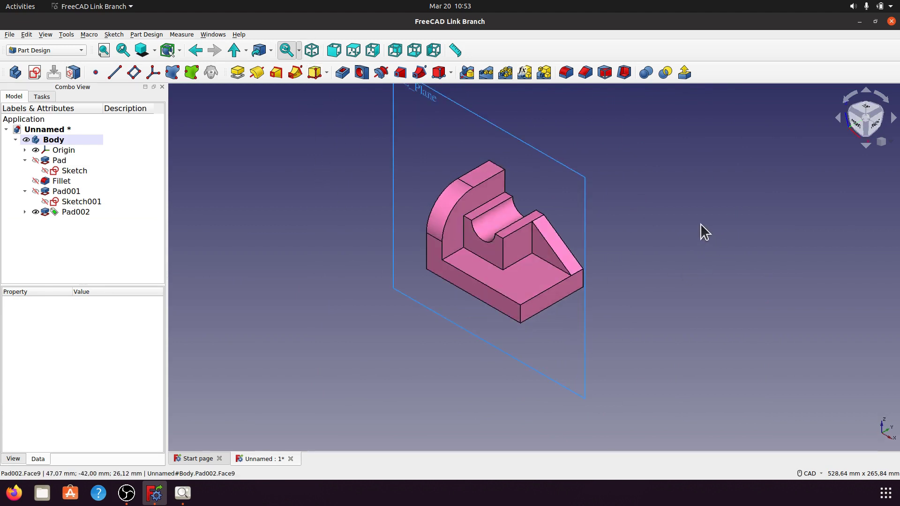
pyautogui.click(77, 153)
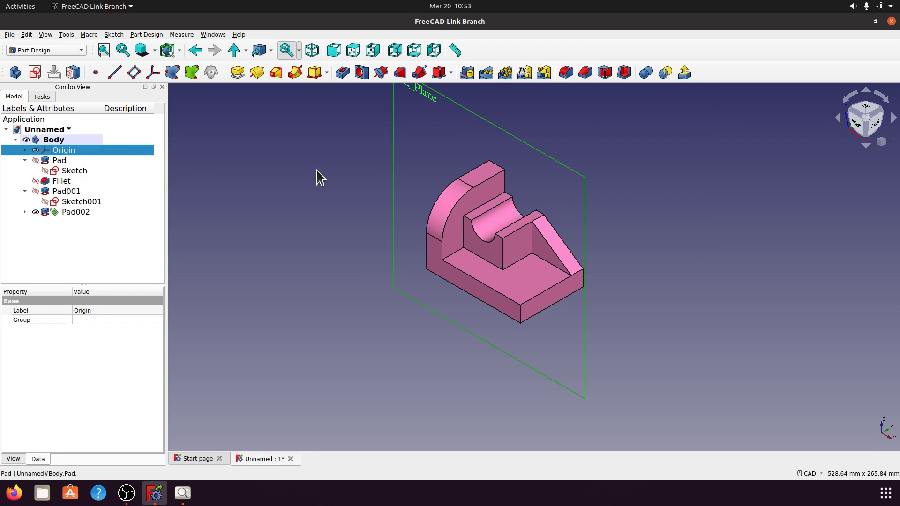
pyautogui.press('space')
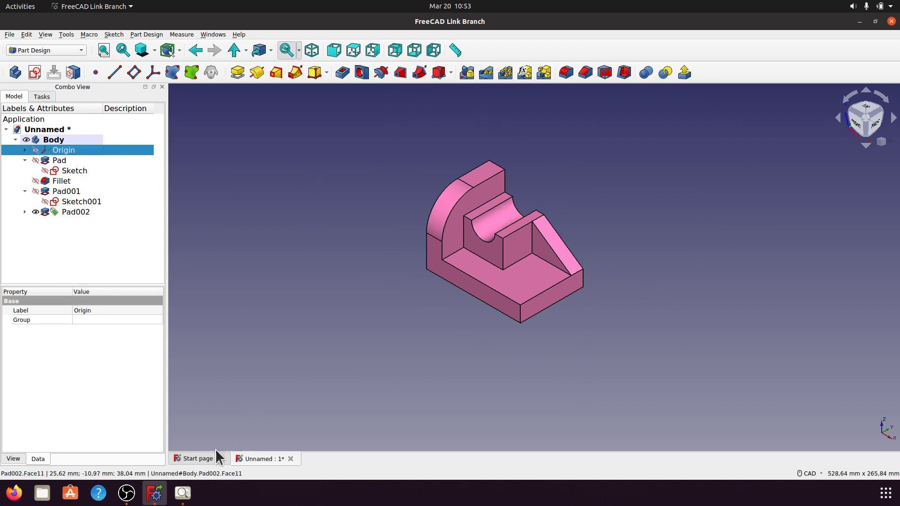
# Show the a001.png drawing, nudge its window lower, then minimize it
pyautogui.click(183, 493)
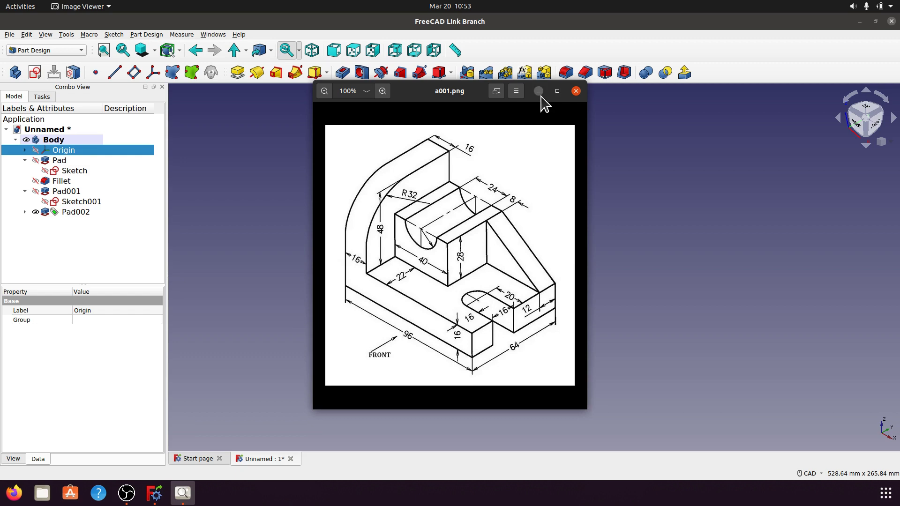
pyautogui.moveTo(540, 98); pyautogui.dragTo(543, 105)
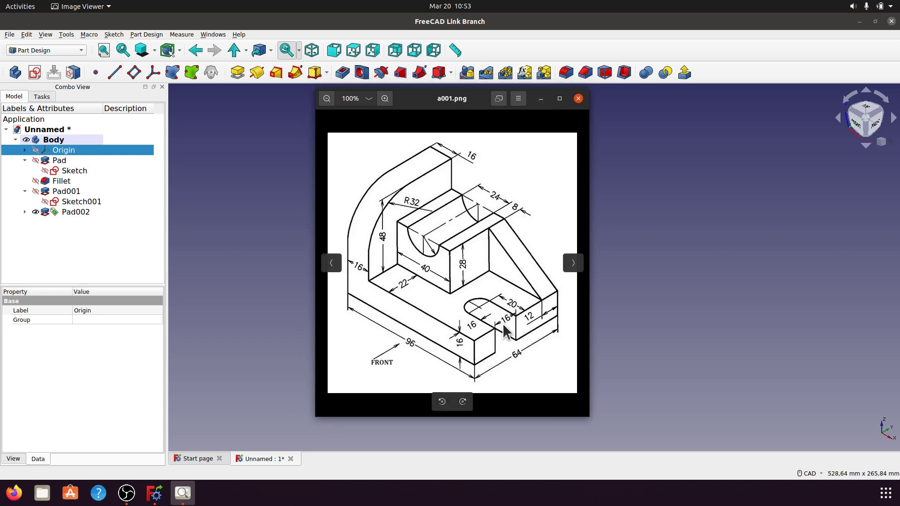
pyautogui.moveTo(450, 255)
pyautogui.click(541, 99)
# Create a new sketch on the base's top face
pyautogui.click(522, 284)
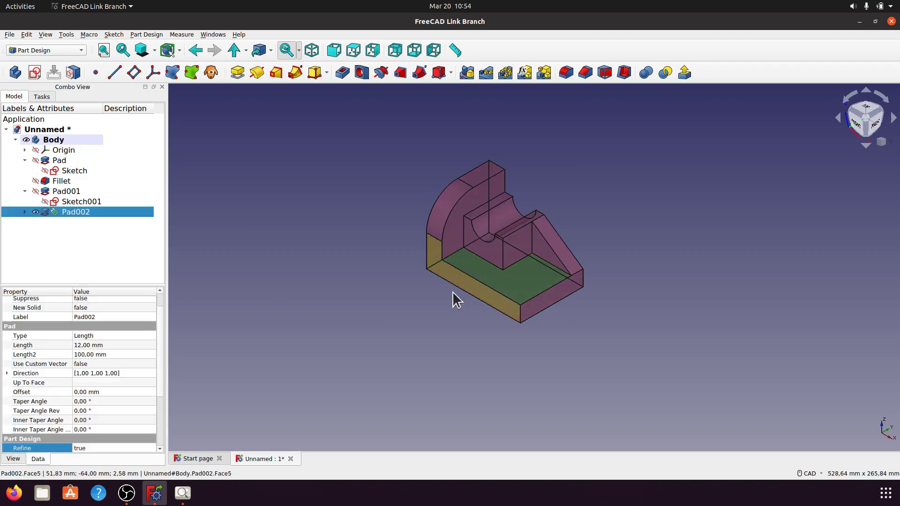
pyautogui.click(35, 73)
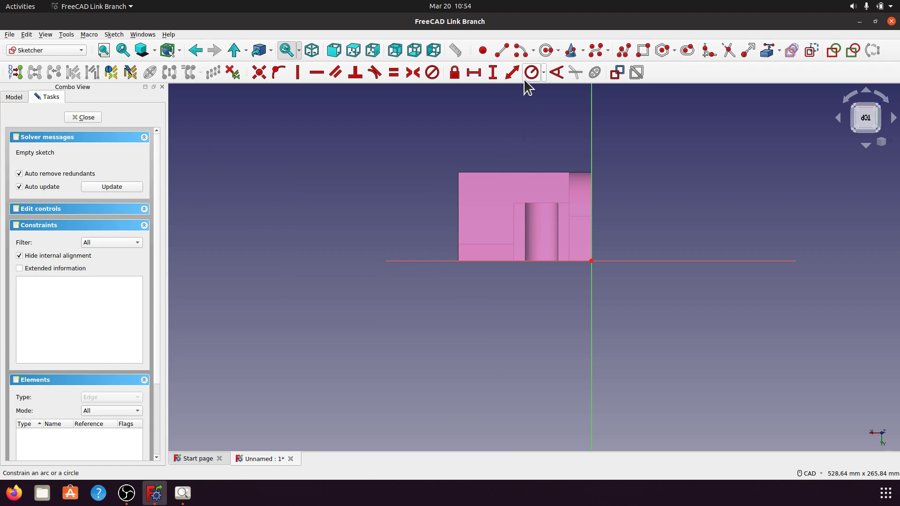
pyautogui.click(557, 52)
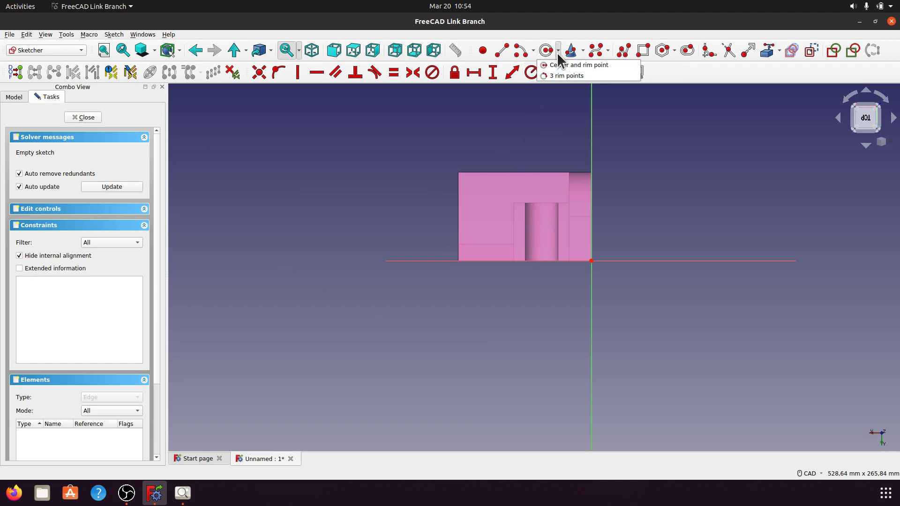
pyautogui.click(695, 130)
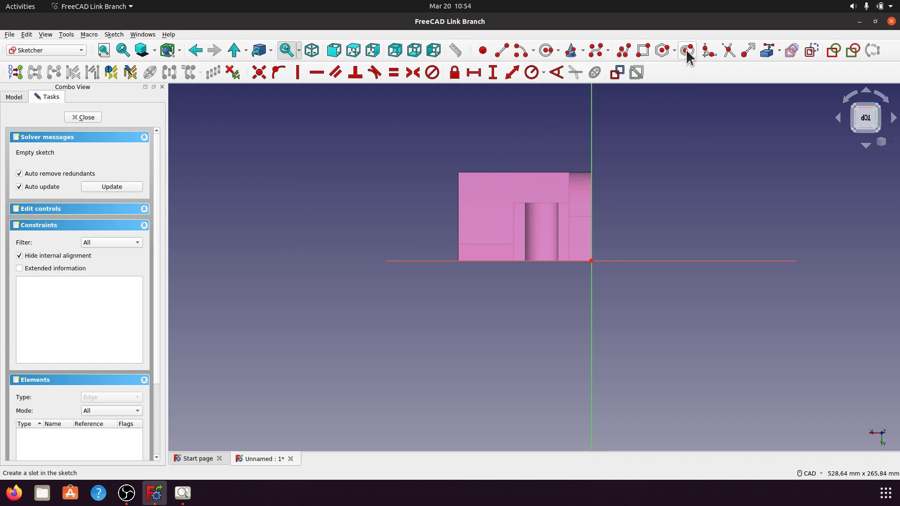
# Draw a slot from two points overlapping the part's end edge, then zoom in
pyautogui.click(686, 49)
pyautogui.click(446, 190)
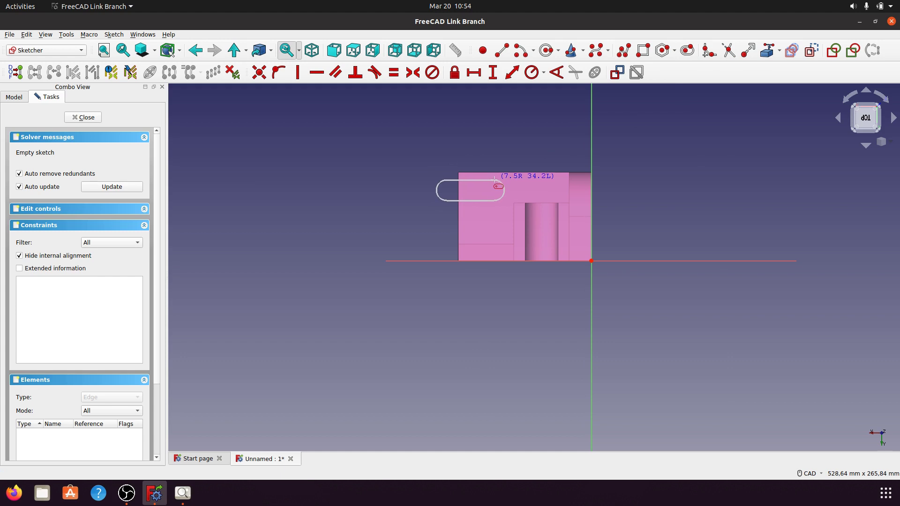
pyautogui.click(496, 183)
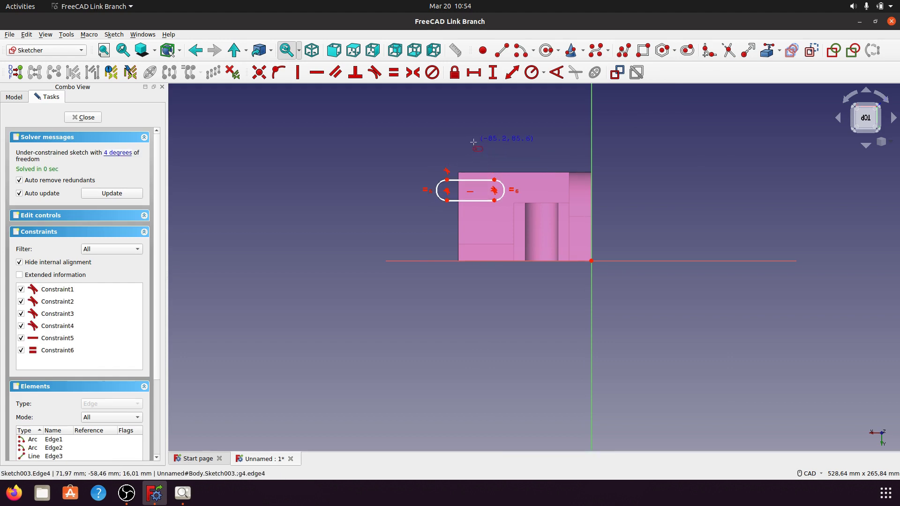
pyautogui.scroll(4, 476, 157)
pyautogui.scroll(1, 477, 159)
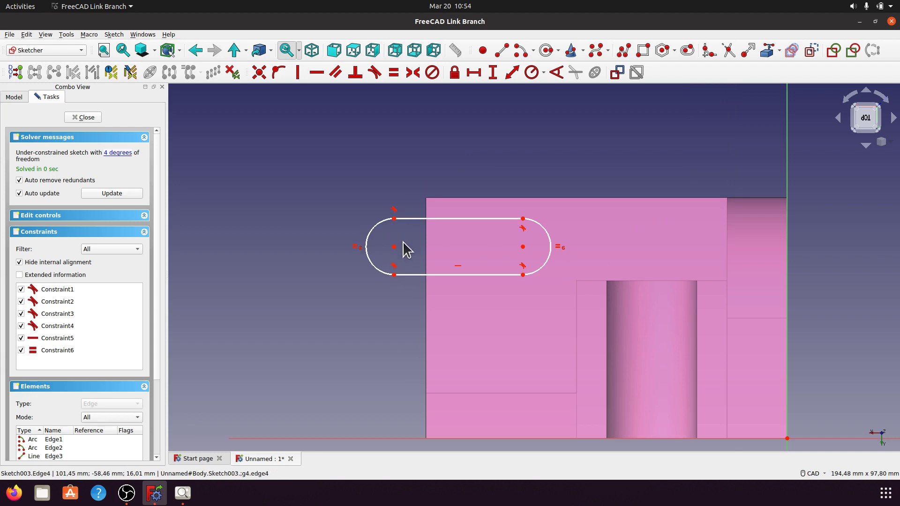
# Bring the base's end edge into the sketch as external geometry and select it
pyautogui.click(767, 51)
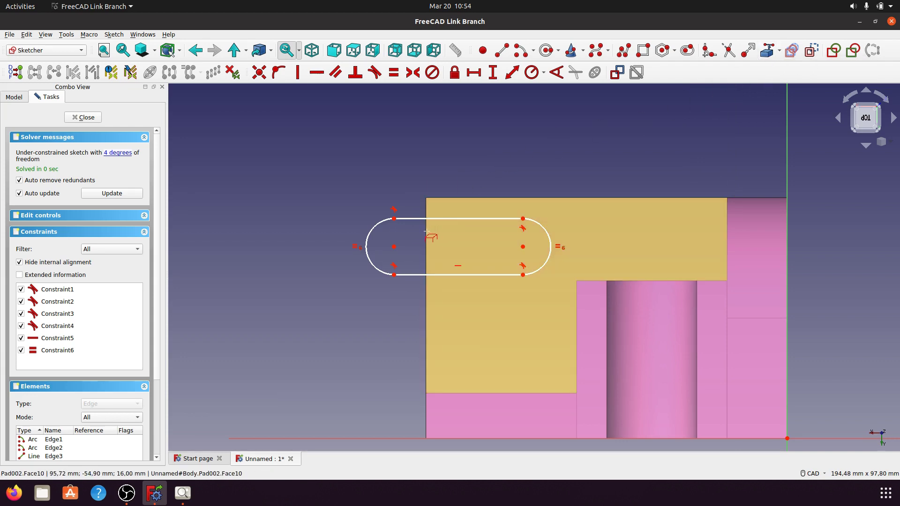
pyautogui.click(425, 227)
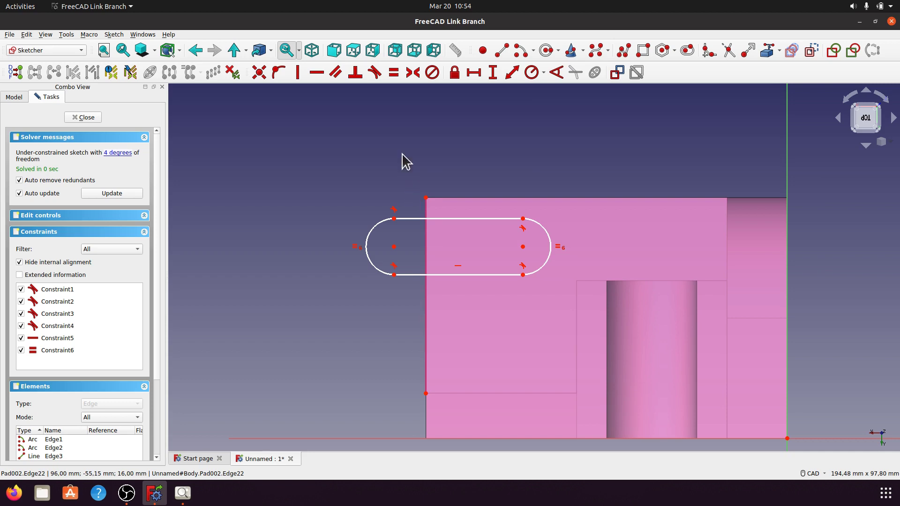
pyautogui.click(425, 243)
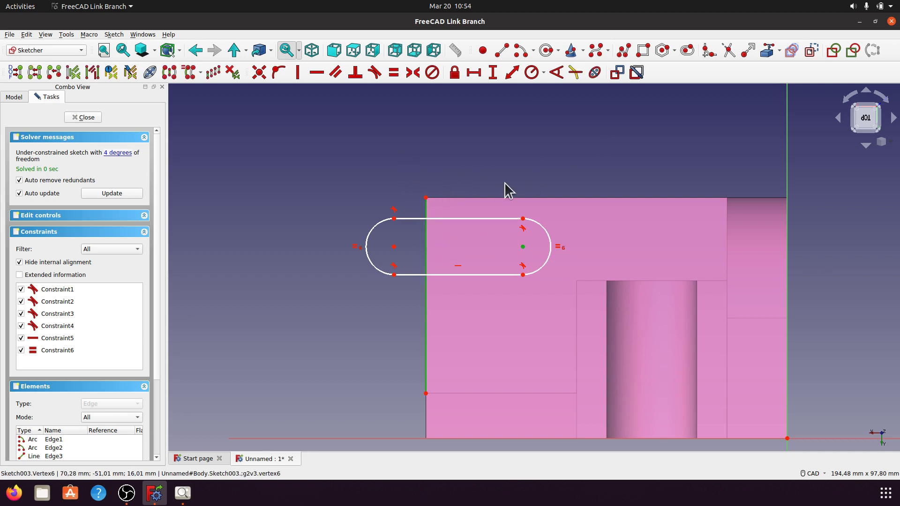
# Place the slot's right arc centre 20 mm horizontally from the end edge, then widen the slot
pyautogui.click(474, 72)
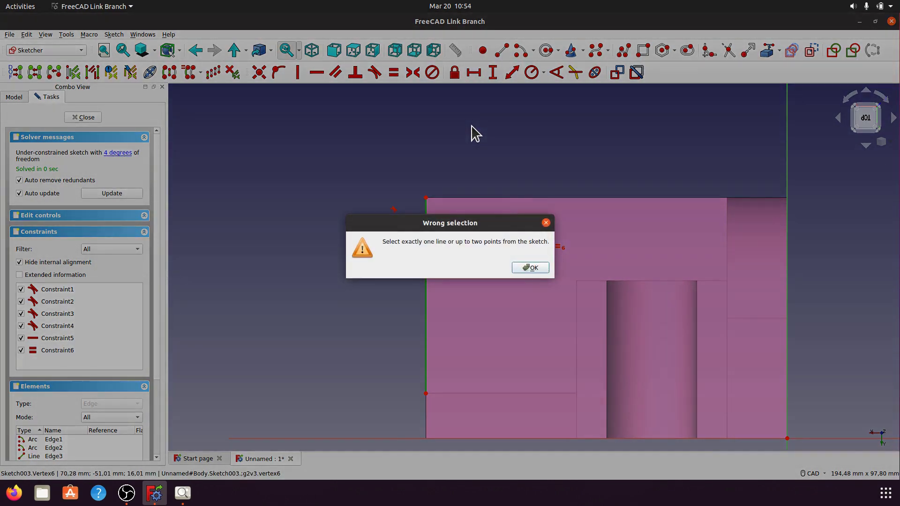
pyautogui.click(531, 266)
pyautogui.click(513, 74)
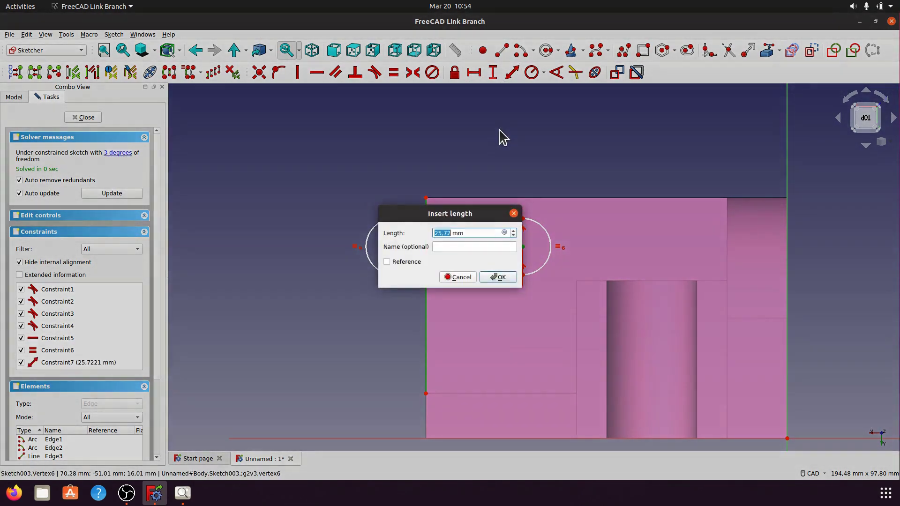
pyautogui.click(193, 490)
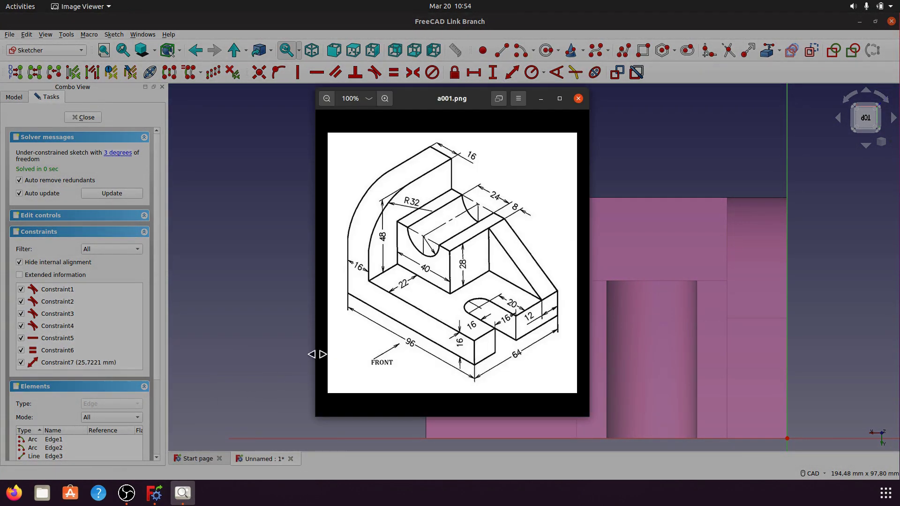
pyautogui.click(541, 98)
pyautogui.write('20')
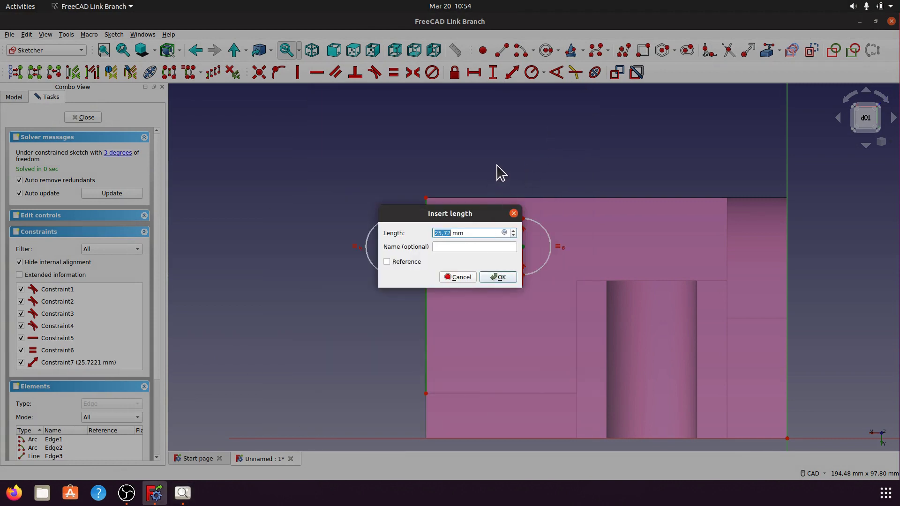
pyautogui.click(497, 276)
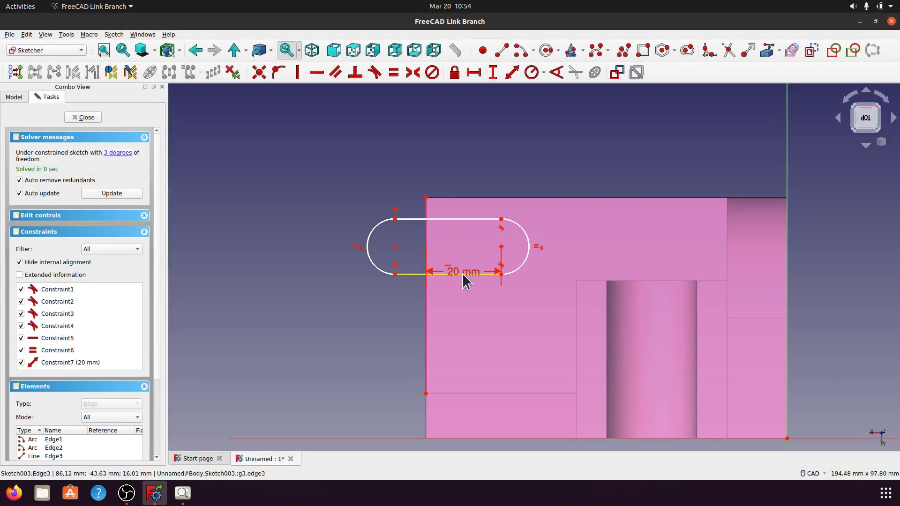
pyautogui.moveTo(462, 273)
pyautogui.mouseDown()
pyautogui.moveTo(461, 310)
pyautogui.moveTo(452, 293)
pyautogui.mouseUp()
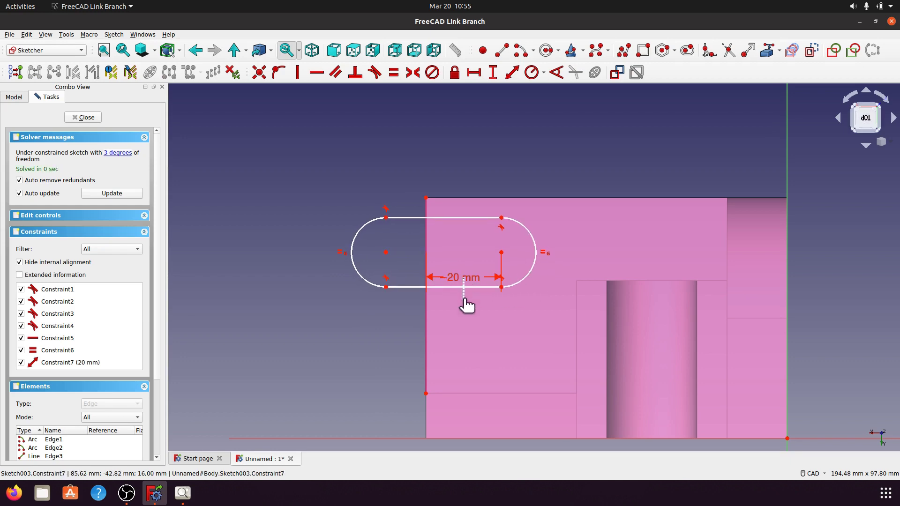
# Move the 20 mm label above the part and set the slot width to 16 mm
pyautogui.moveTo(466, 276); pyautogui.dragTo(473, 154)
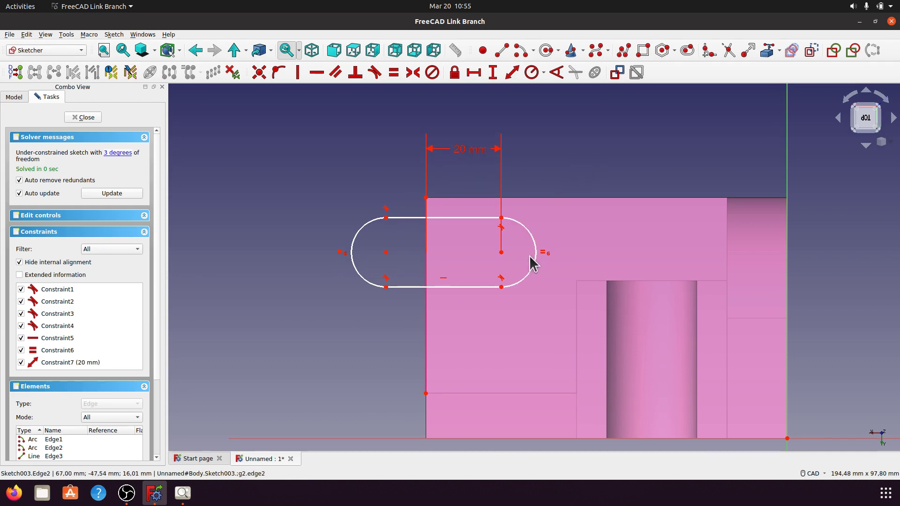
pyautogui.click(387, 220)
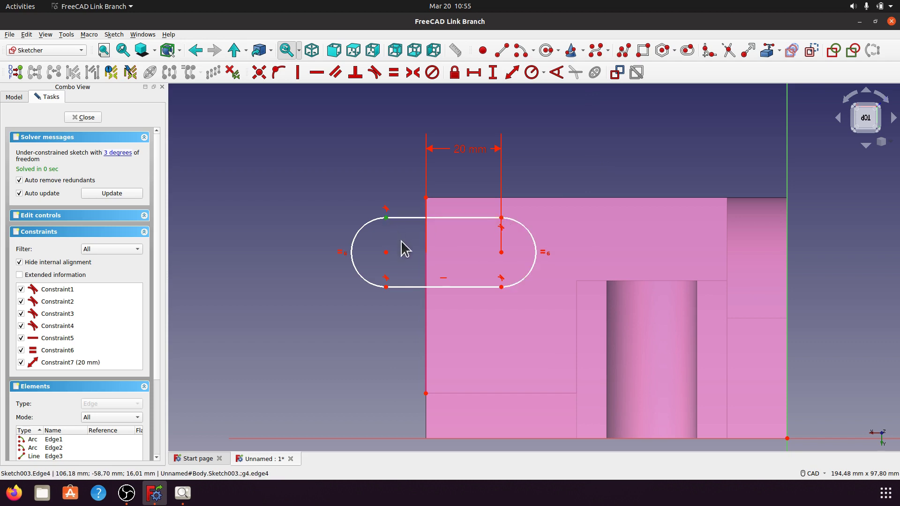
pyautogui.click(387, 288)
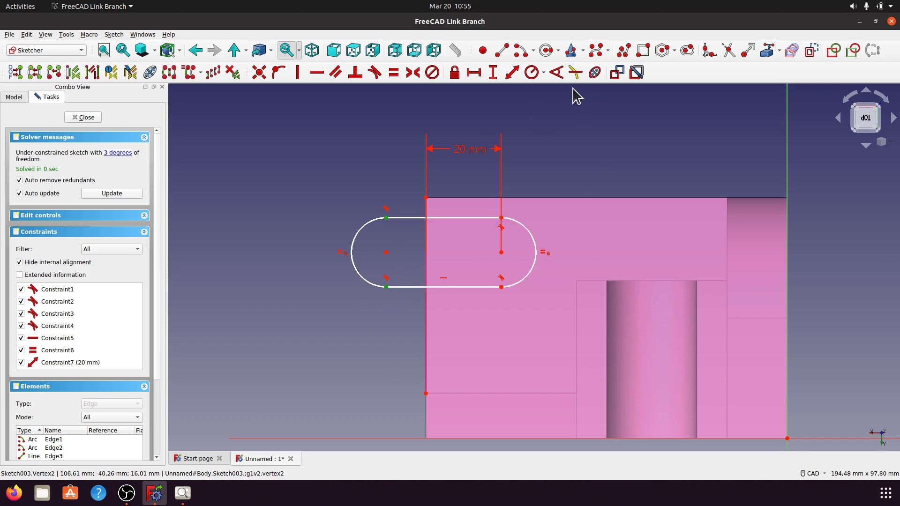
pyautogui.click(512, 73)
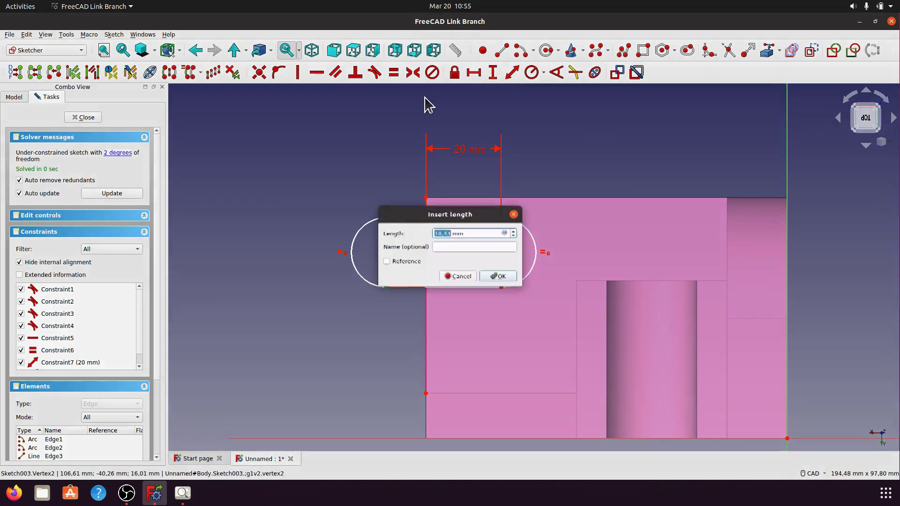
pyautogui.write('1')
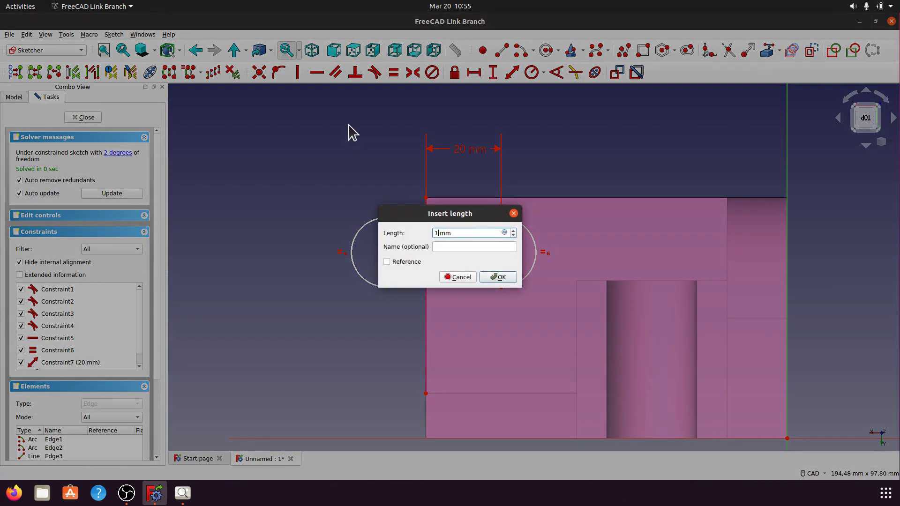
pyautogui.click(499, 278)
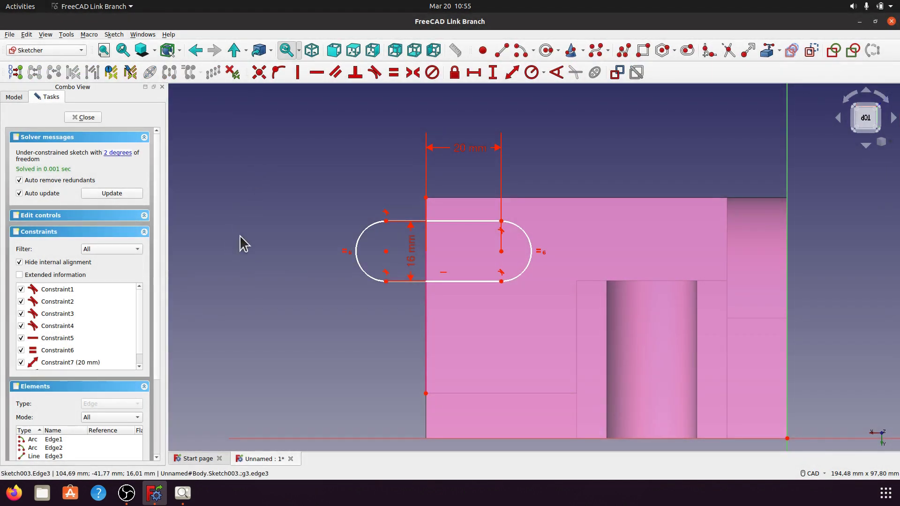
# Try an 8 mm radius on the slot's right arc, dismissing the invalid radius error
pyautogui.click(123, 153)
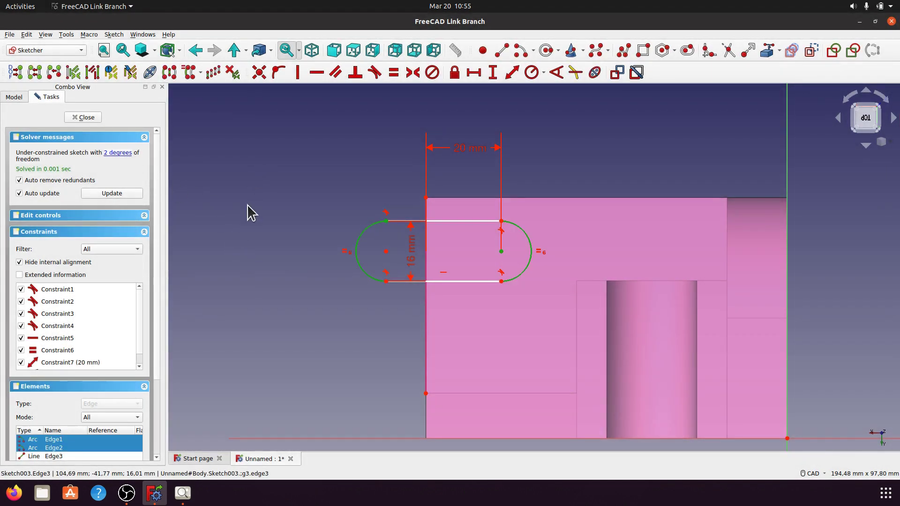
pyautogui.click(295, 189)
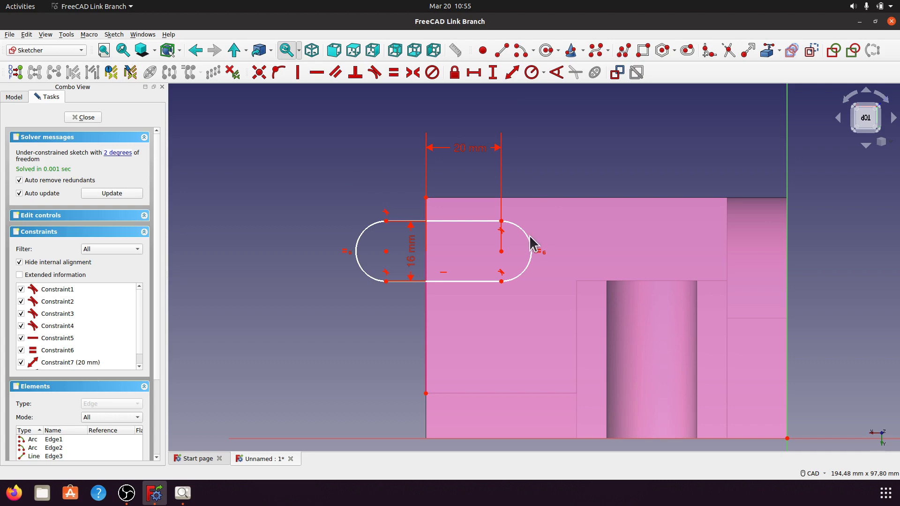
pyautogui.click(530, 245)
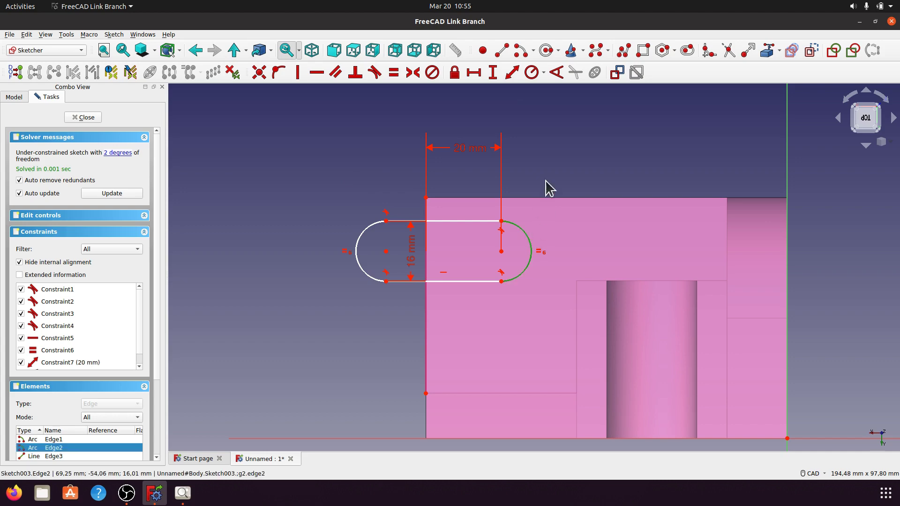
pyautogui.click(544, 72)
pyautogui.click(549, 87)
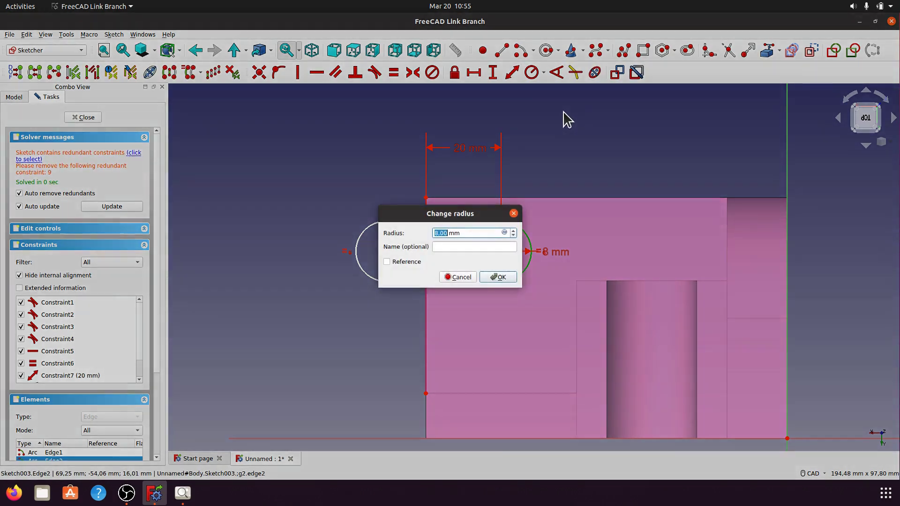
pyautogui.click(495, 280)
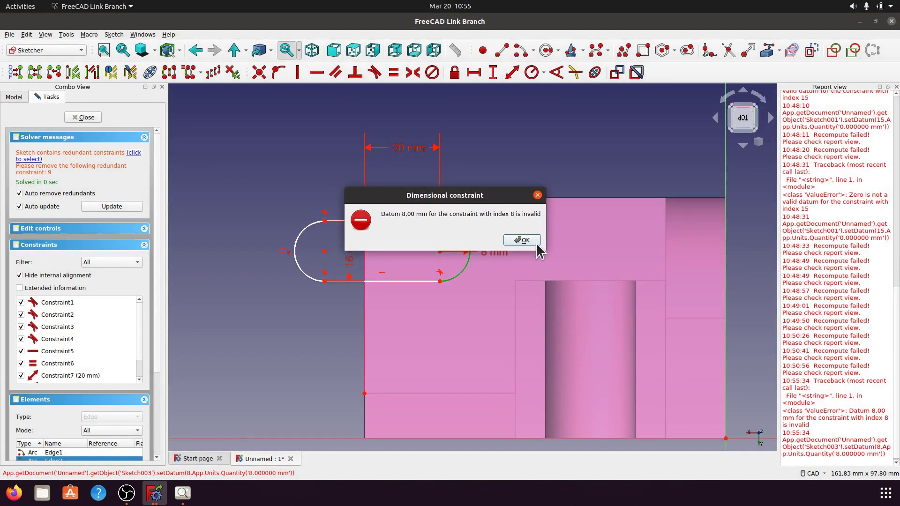
pyautogui.click(534, 242)
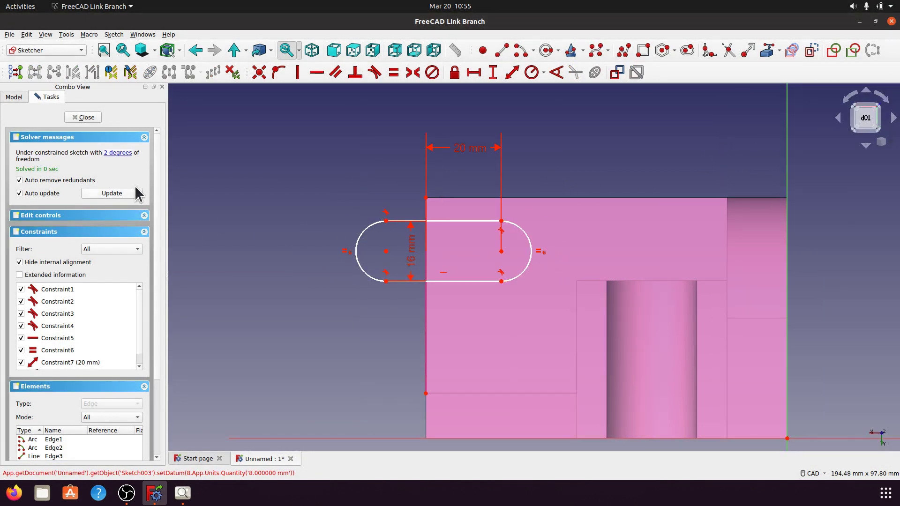
# Nudge the slot lower, move the 16 mm dimension left of it, and show a001.png
pyautogui.click(120, 154)
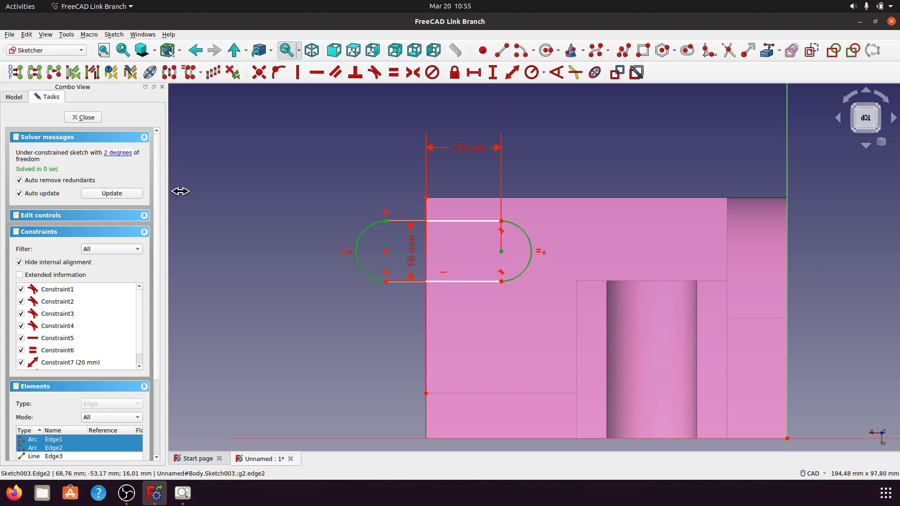
pyautogui.moveTo(528, 277); pyautogui.dragTo(524, 273)
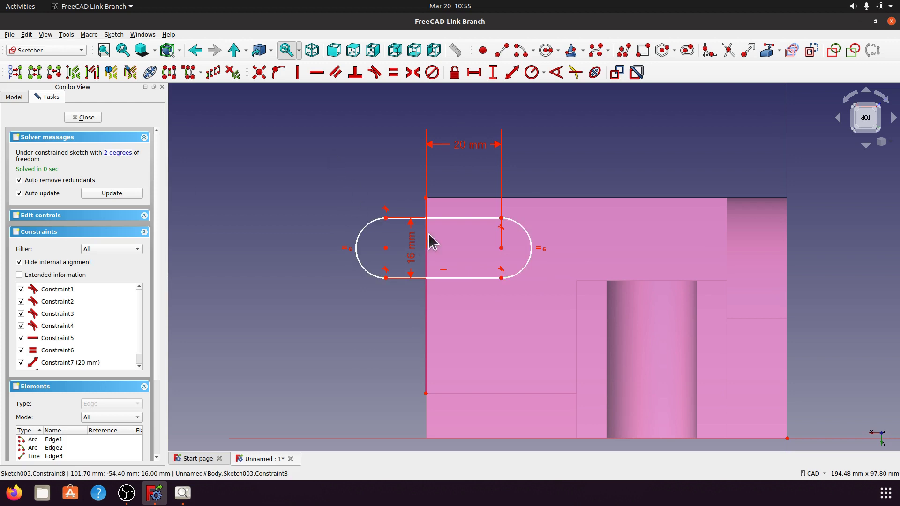
pyautogui.moveTo(411, 253); pyautogui.dragTo(327, 250)
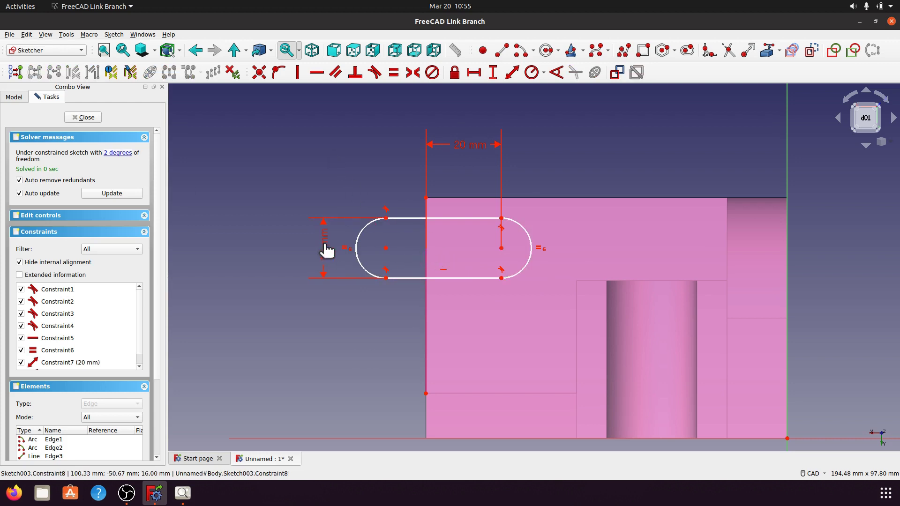
pyautogui.click(183, 493)
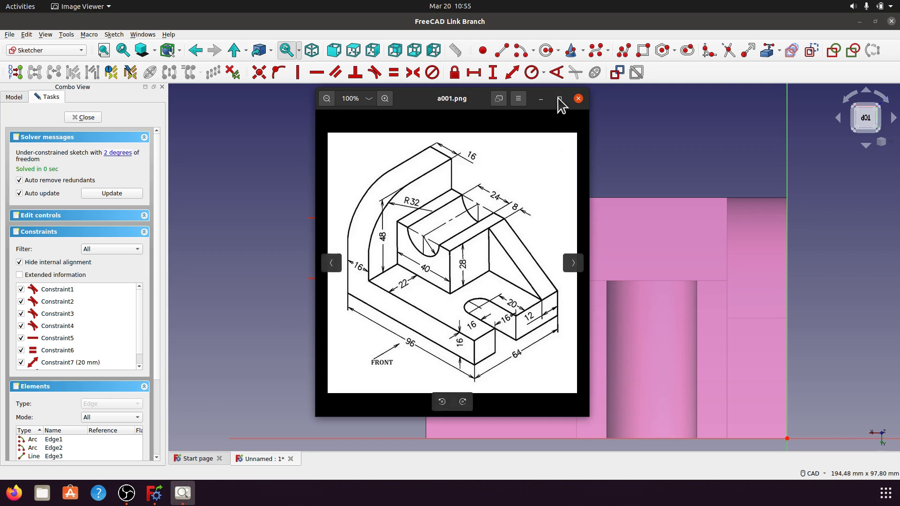
# Hide the drawing and link the block's top edge into the sketch as external geometry
pyautogui.click(540, 99)
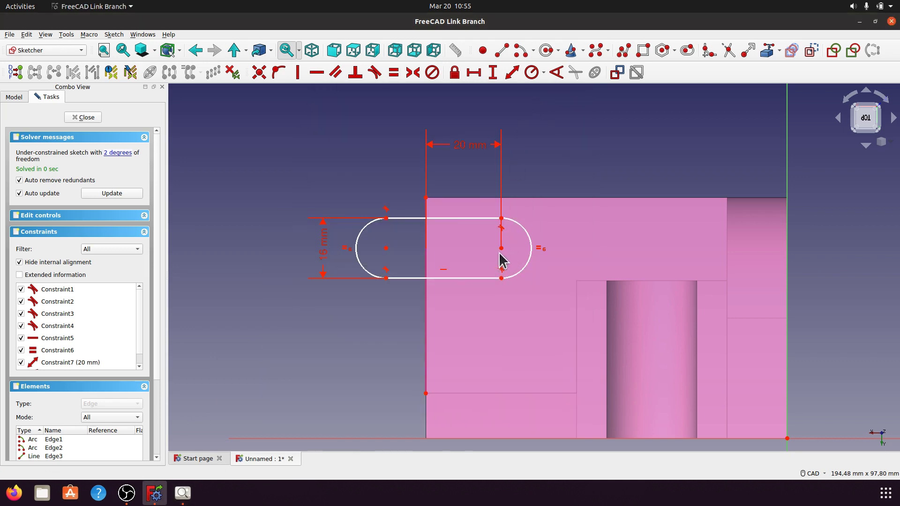
pyautogui.click(768, 52)
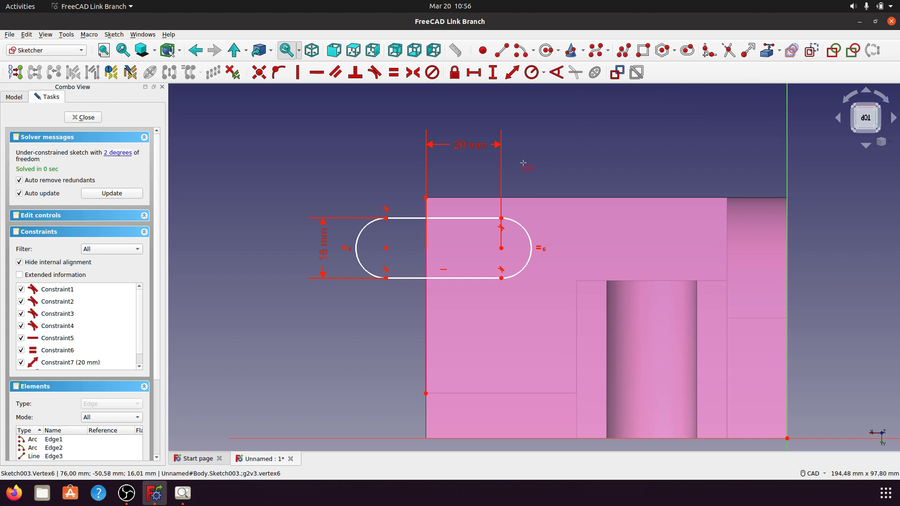
pyautogui.click(474, 197)
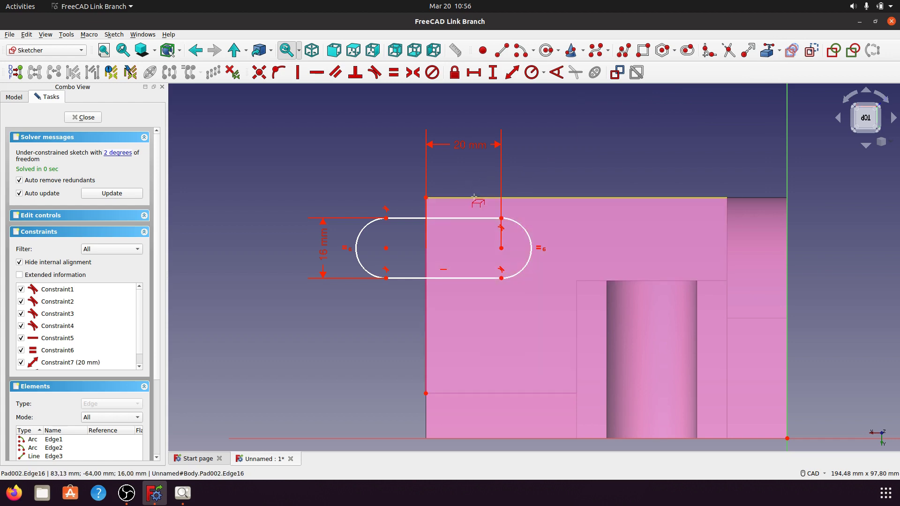
pyautogui.press('Escape')
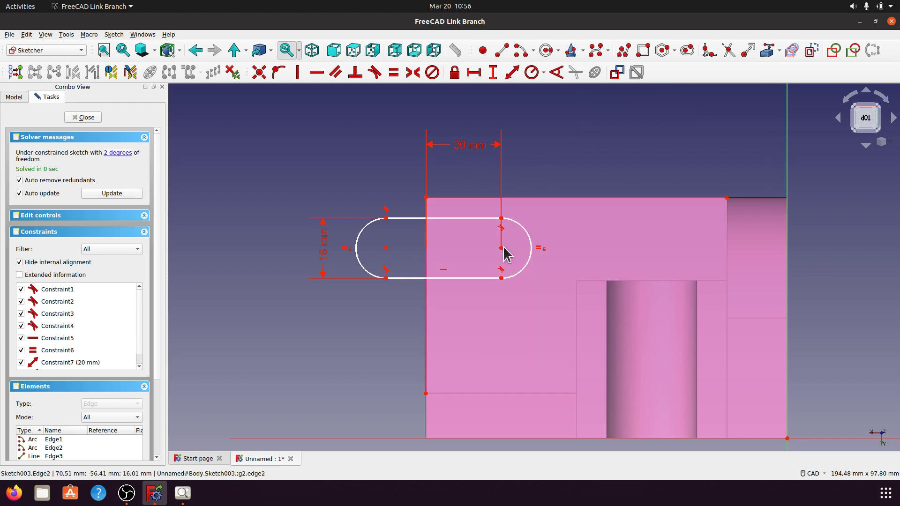
# Dimension the right arc centre 24 mm below the top edge, then reshow a001.png
pyautogui.click(501, 248)
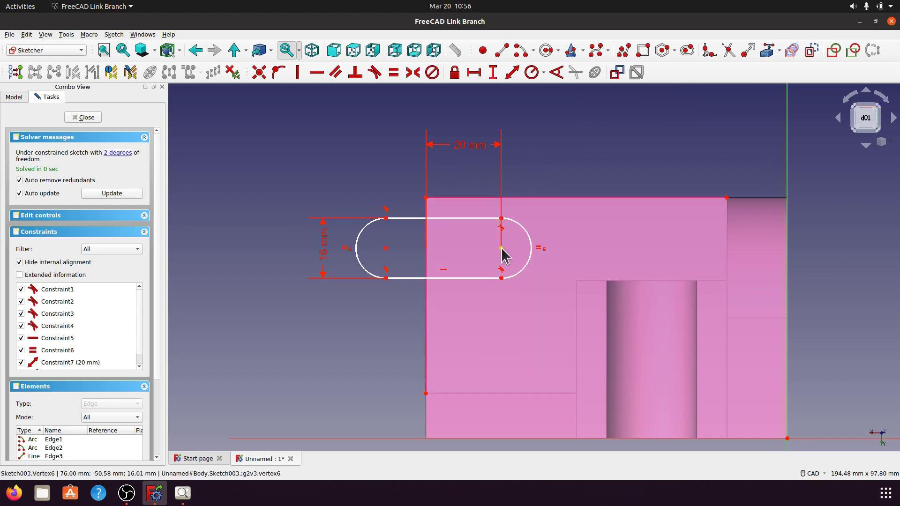
pyautogui.click(528, 198)
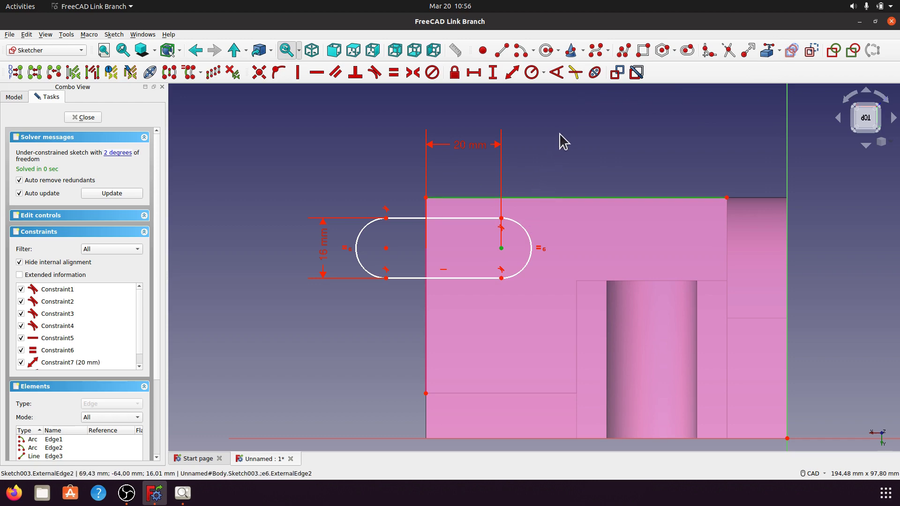
pyautogui.click(512, 74)
pyautogui.click(534, 267)
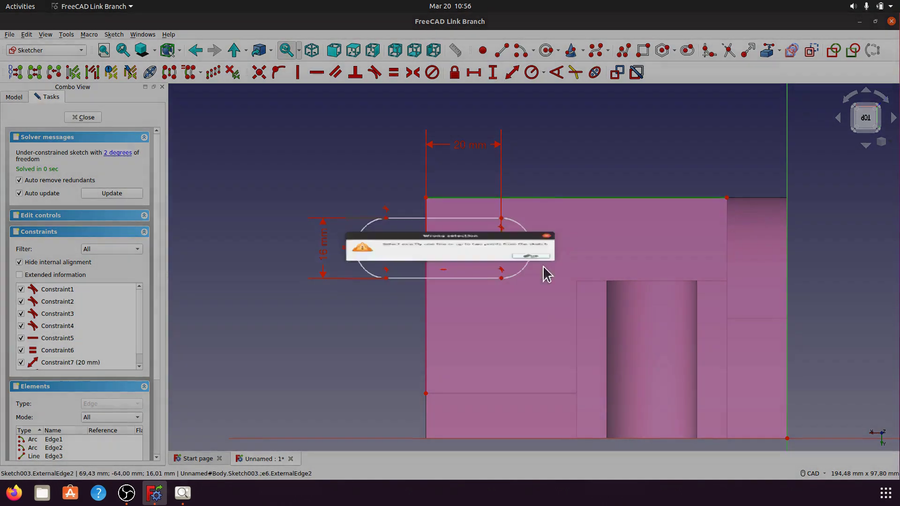
pyautogui.click(512, 73)
pyautogui.write('24')
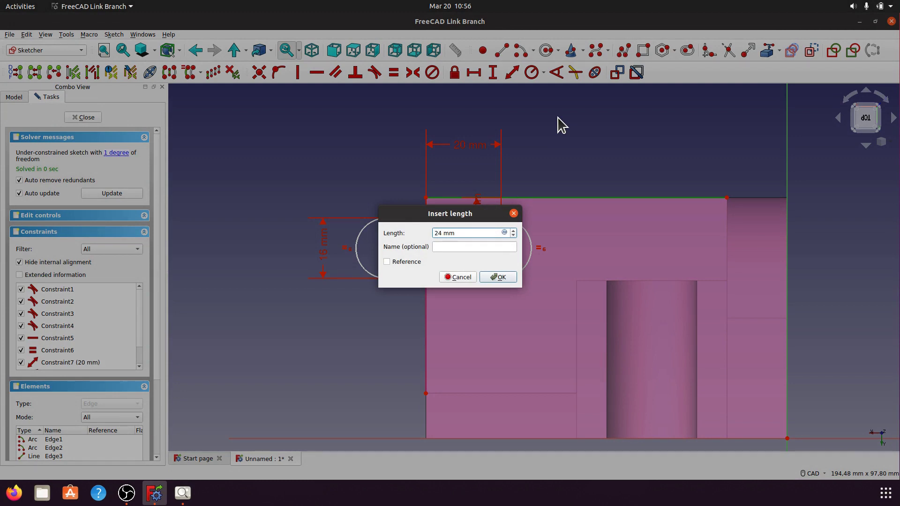
pyautogui.click(500, 277)
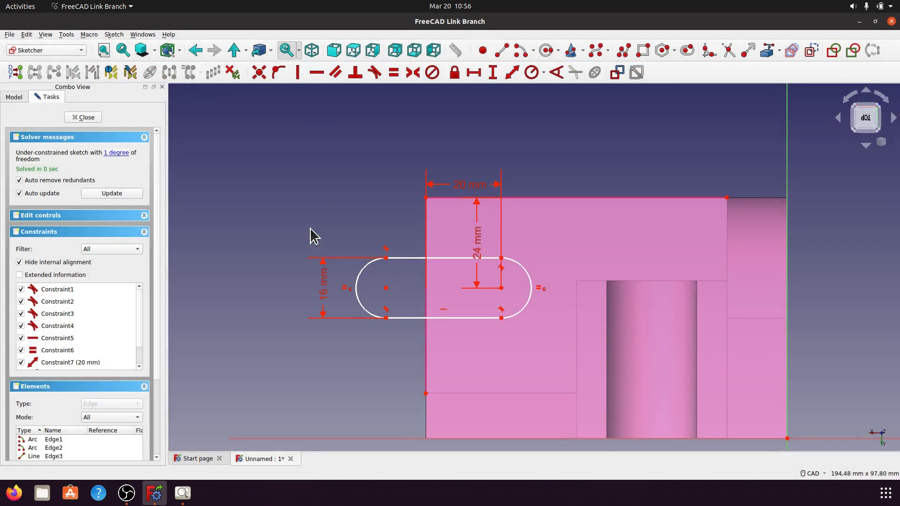
pyautogui.click(182, 493)
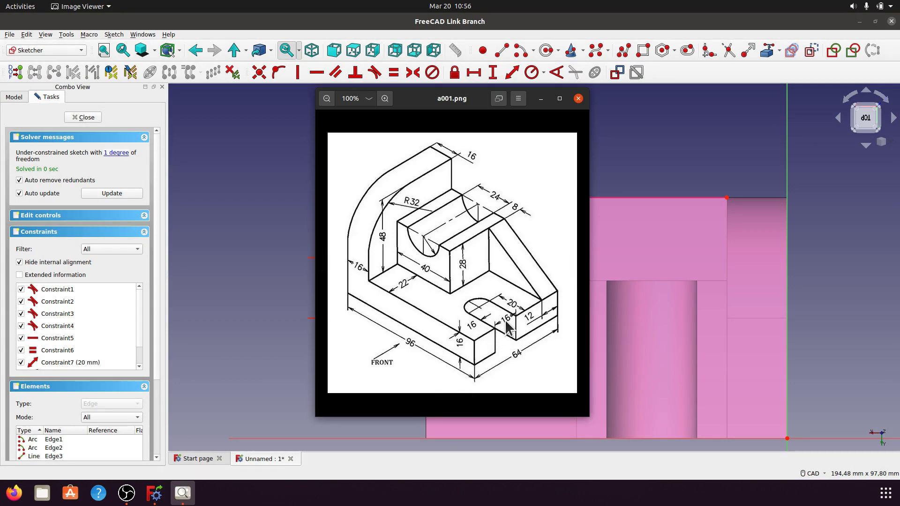
pyautogui.moveTo(451, 253)
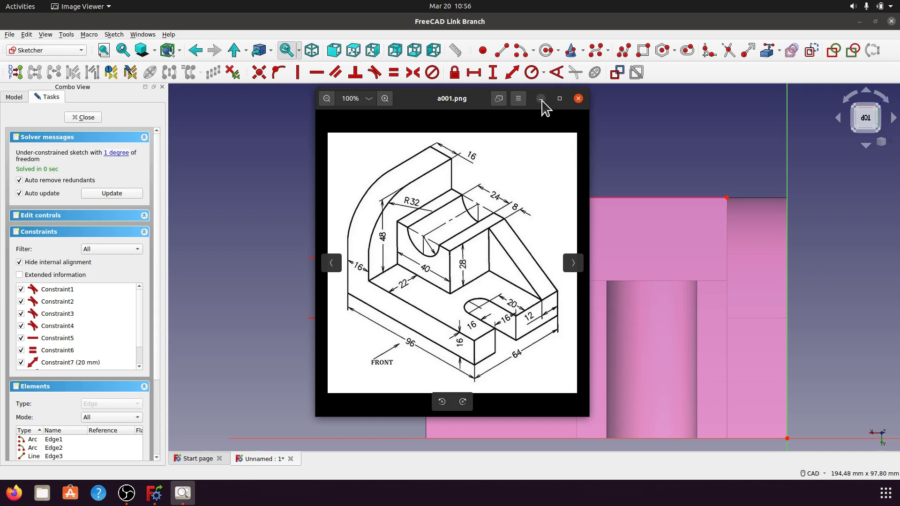
# Hide the drawing, move the 24 mm dimension right of the slot, and check free elements
pyautogui.click(541, 99)
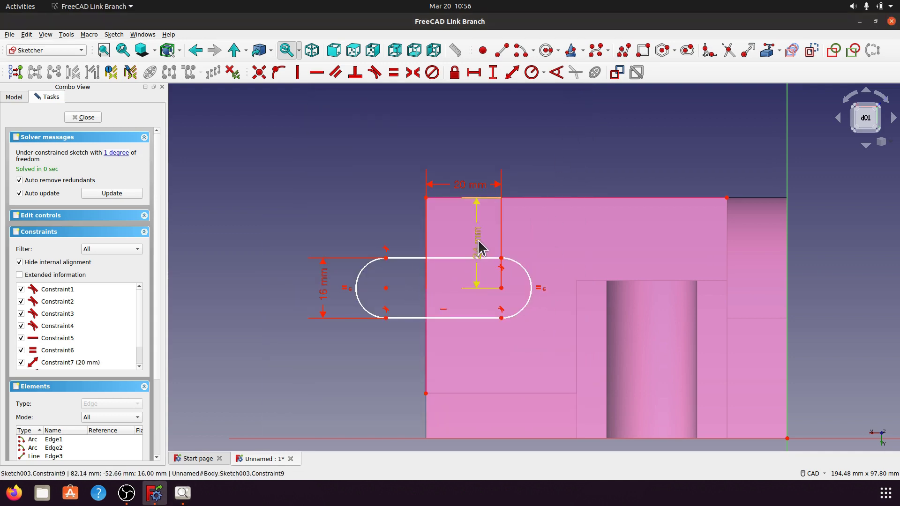
pyautogui.moveTo(478, 247); pyautogui.dragTo(559, 248)
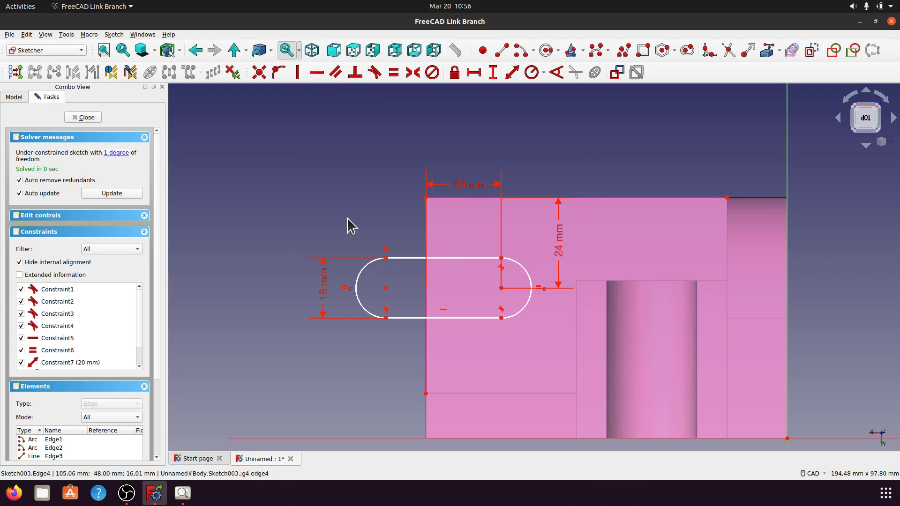
pyautogui.click(116, 154)
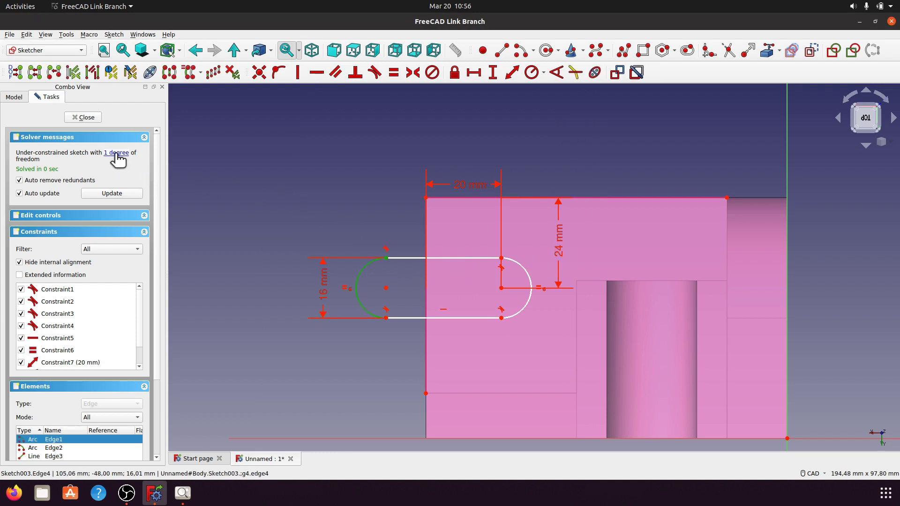
pyautogui.click(321, 199)
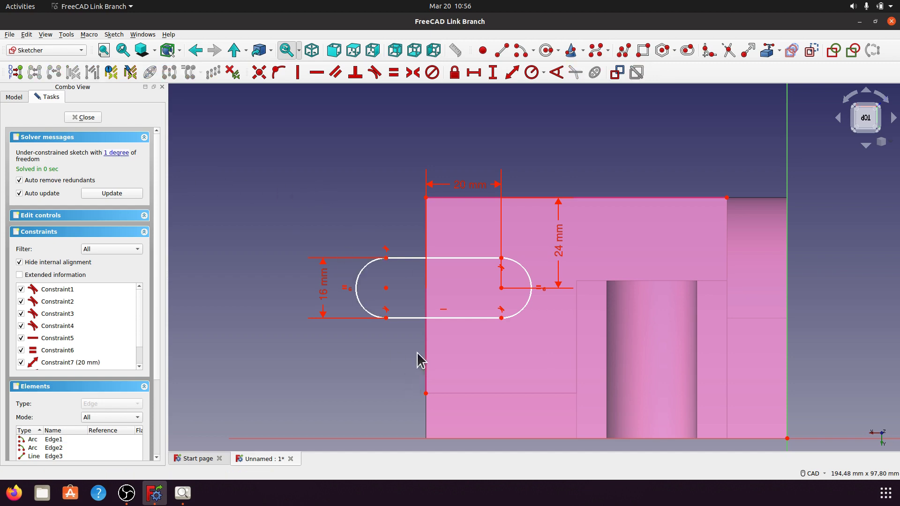
# Space the two arc centres 30 mm apart, place that dimension below, and close the sketch
pyautogui.click(386, 288)
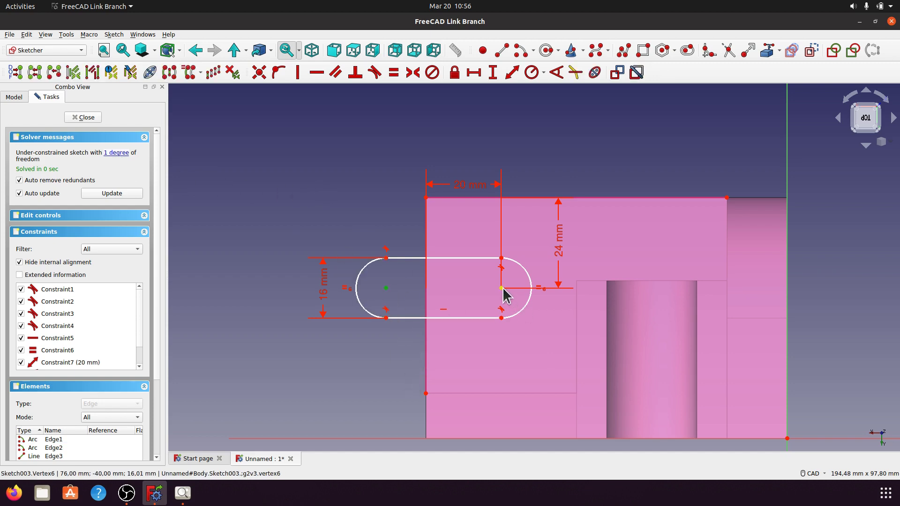
pyautogui.click(501, 287)
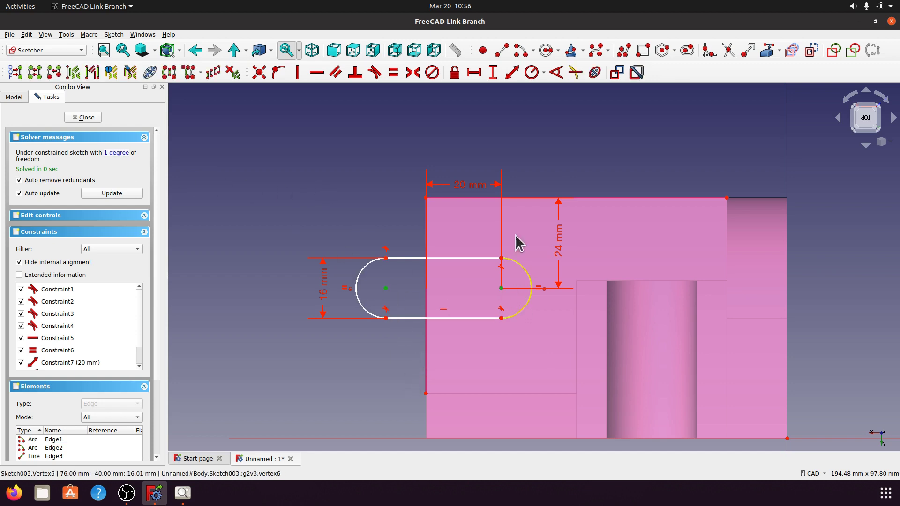
pyautogui.click(472, 71)
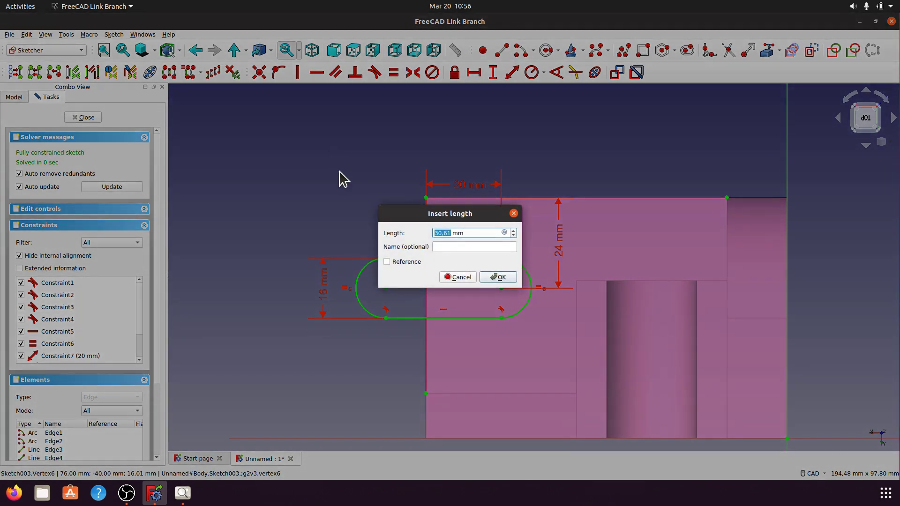
pyautogui.write('30')
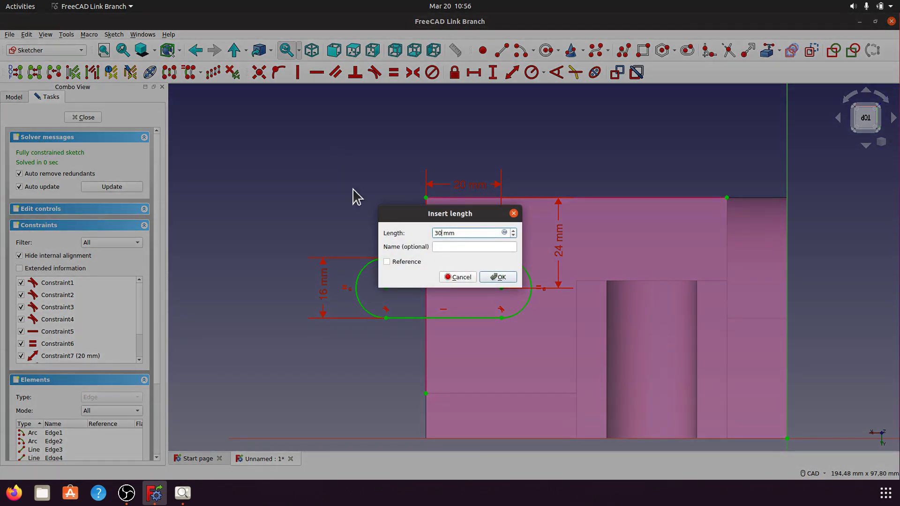
pyautogui.click(494, 276)
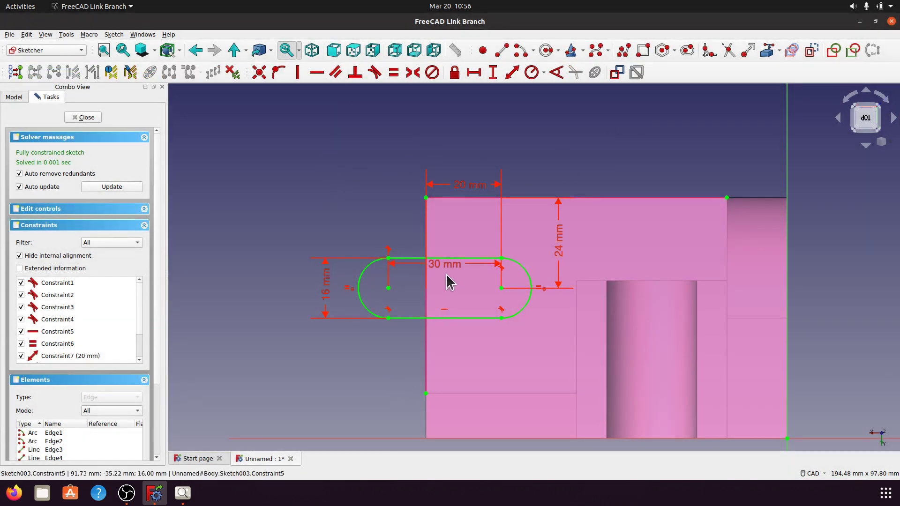
pyautogui.moveTo(443, 266); pyautogui.dragTo(441, 355)
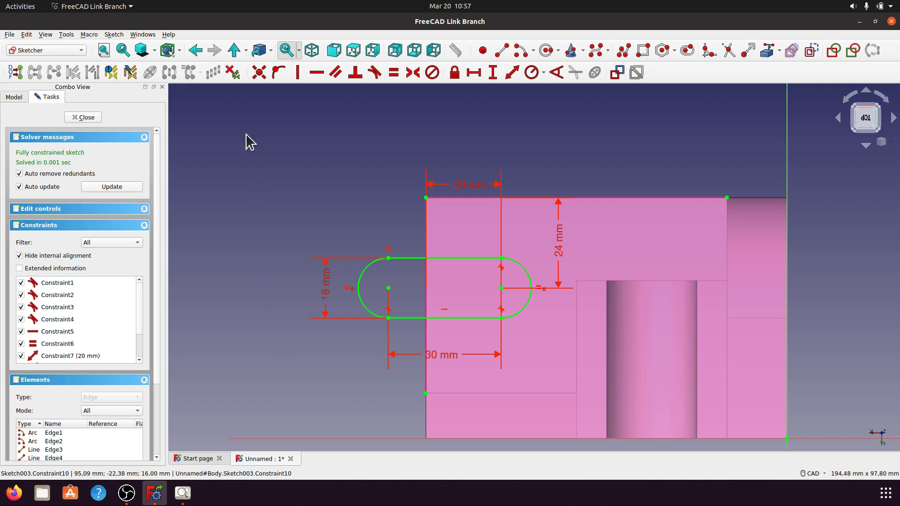
pyautogui.click(97, 117)
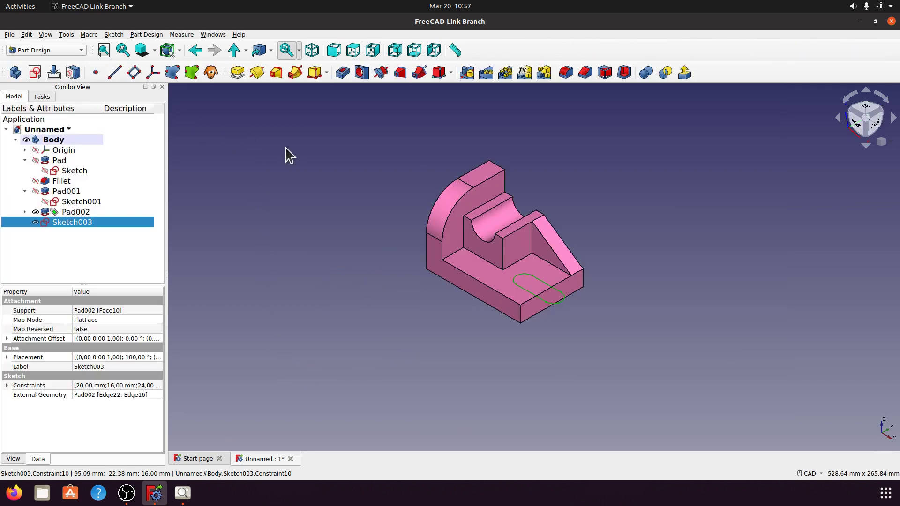
# Pocket the slot sketch with type 'To first', checking the cut from below
pyautogui.click(344, 73)
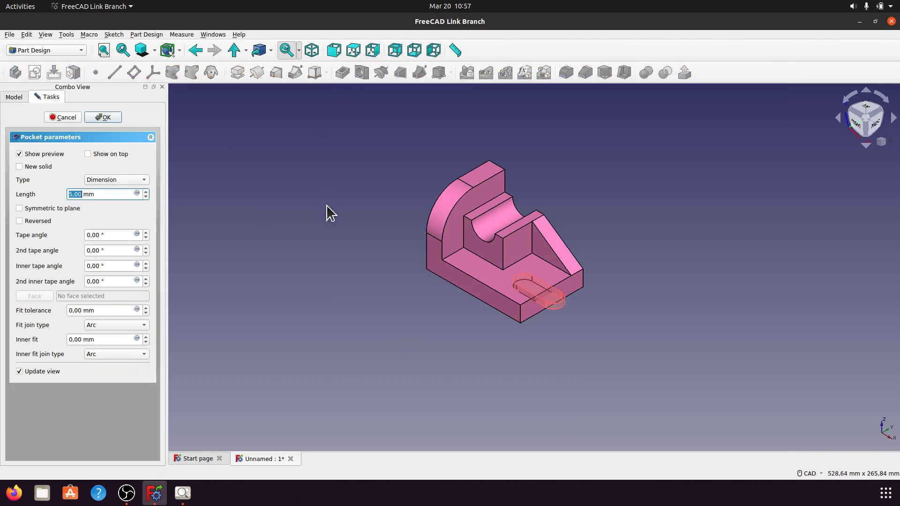
pyautogui.click(144, 179)
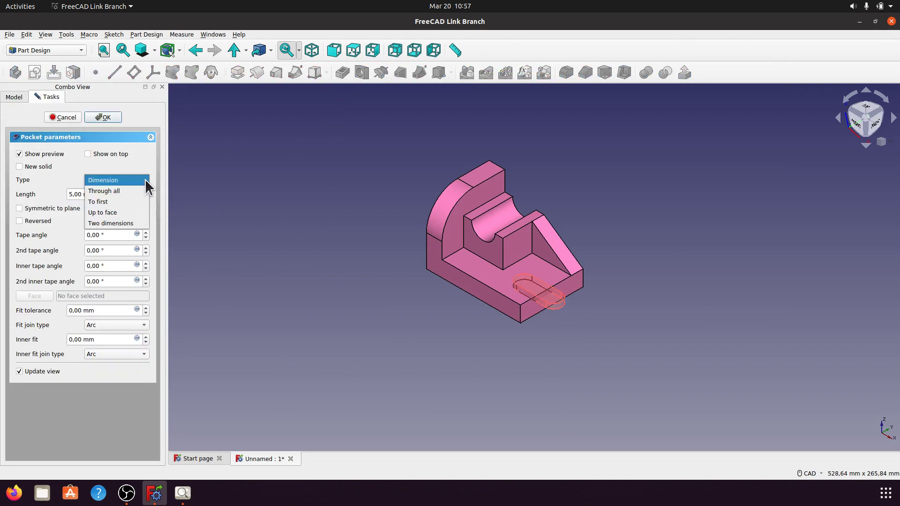
pyautogui.click(119, 202)
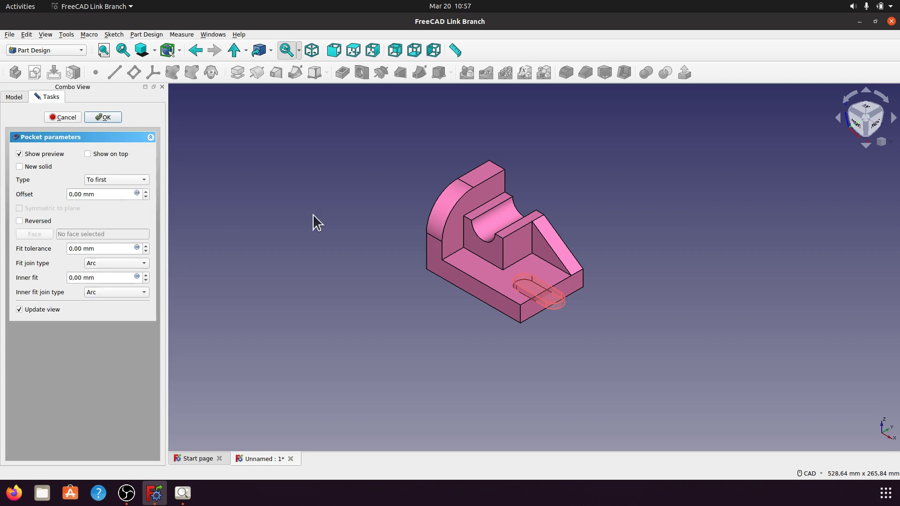
pyautogui.moveTo(532, 360)
pyautogui.mouseDown(button='middle')
pyautogui.moveTo(527, 219)
pyautogui.moveTo(625, 366)
pyautogui.moveTo(602, 333)
pyautogui.mouseUp(button='middle')
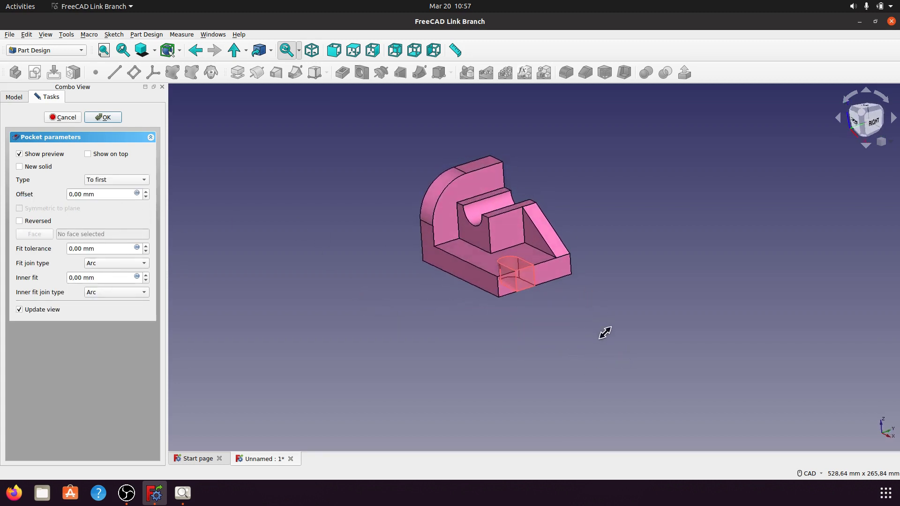
pyautogui.click(115, 118)
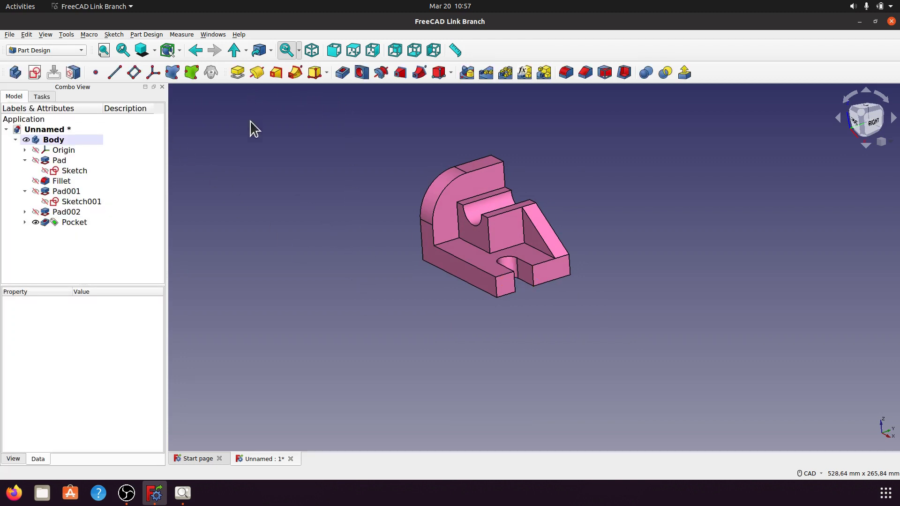
pyautogui.moveTo(342, 160)
pyautogui.mouseDown(button='middle')
pyautogui.moveTo(424, 164)
pyautogui.moveTo(401, 163)
pyautogui.moveTo(645, 281)
pyautogui.mouseUp(button='middle')
pyautogui.scroll(2, 656, 261)
pyautogui.scroll(2, 663, 253)
pyautogui.scroll(1, 662, 253)
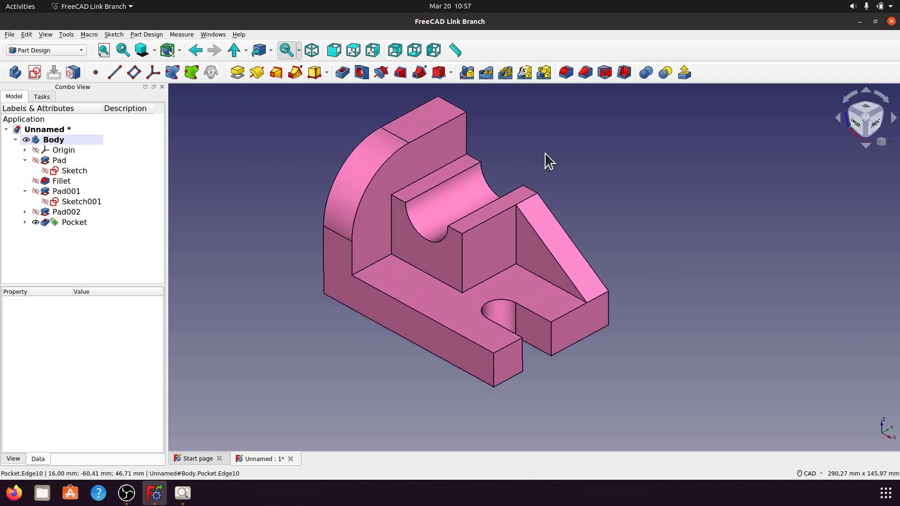
pyautogui.moveTo(652, 219); pyautogui.dragTo(666, 213, button='middle')
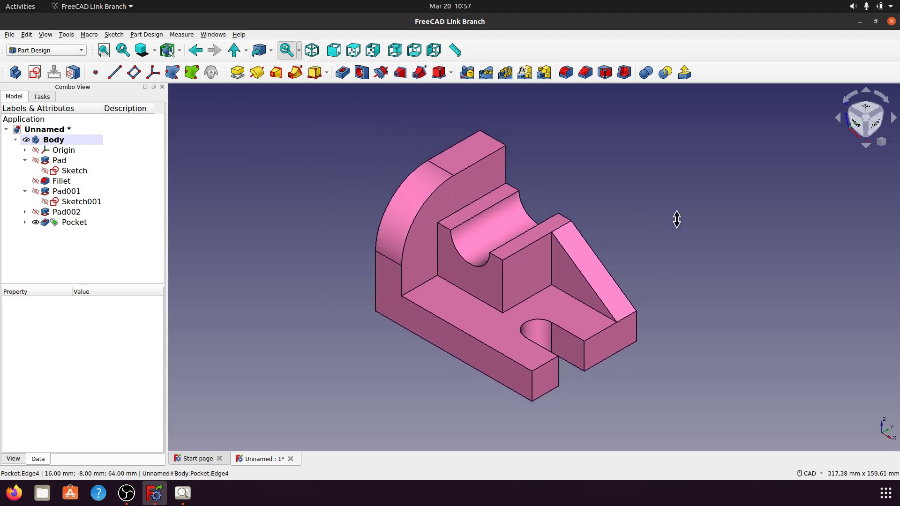
pyautogui.scroll(1, 673, 215)
pyautogui.scroll(2, 675, 209)
pyautogui.scroll(-1, 676, 210)
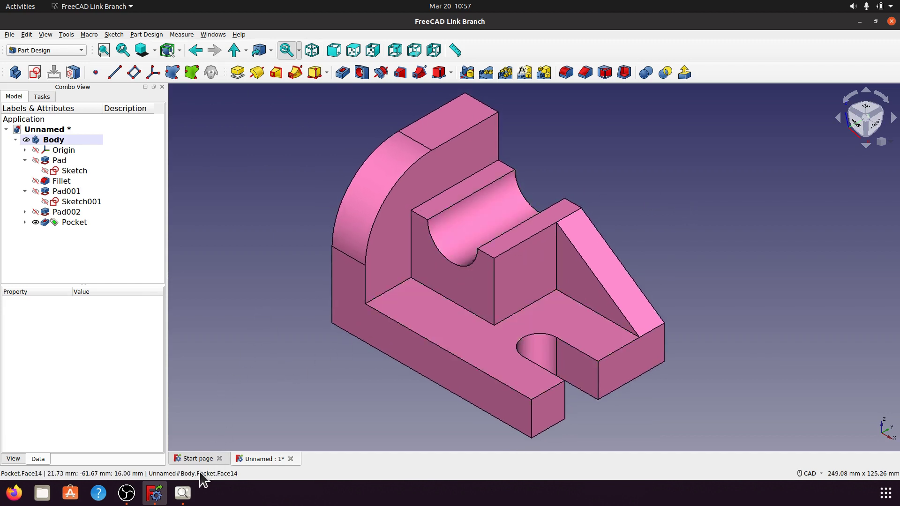
pyautogui.click(193, 488)
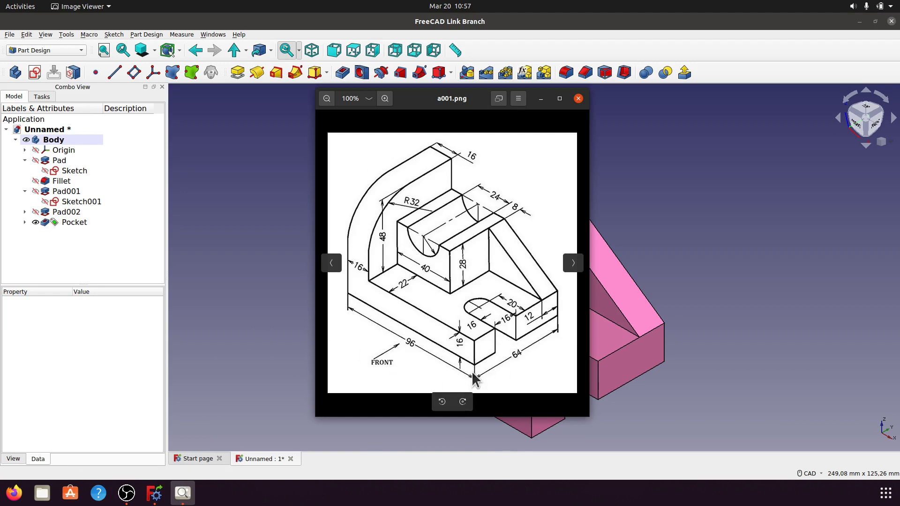
pyautogui.click(540, 99)
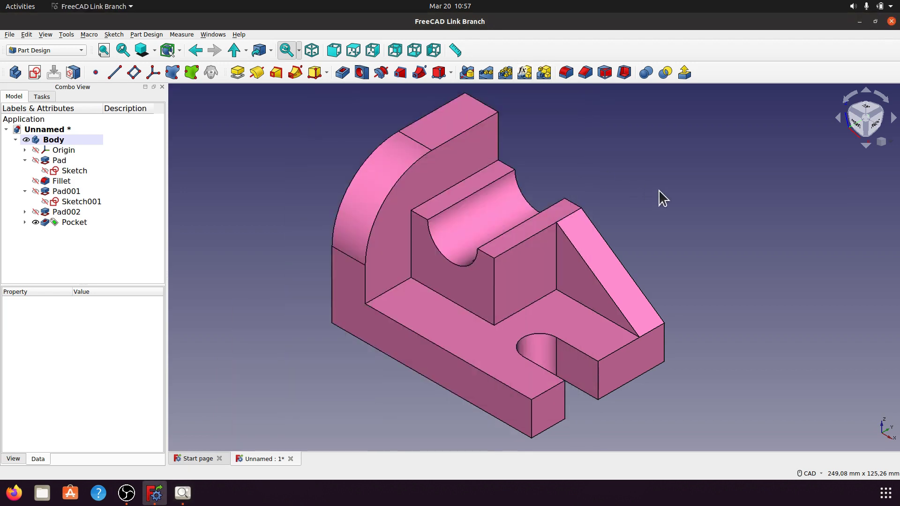
pyautogui.scroll(1, 677, 190)
pyautogui.scroll(1, 683, 184)
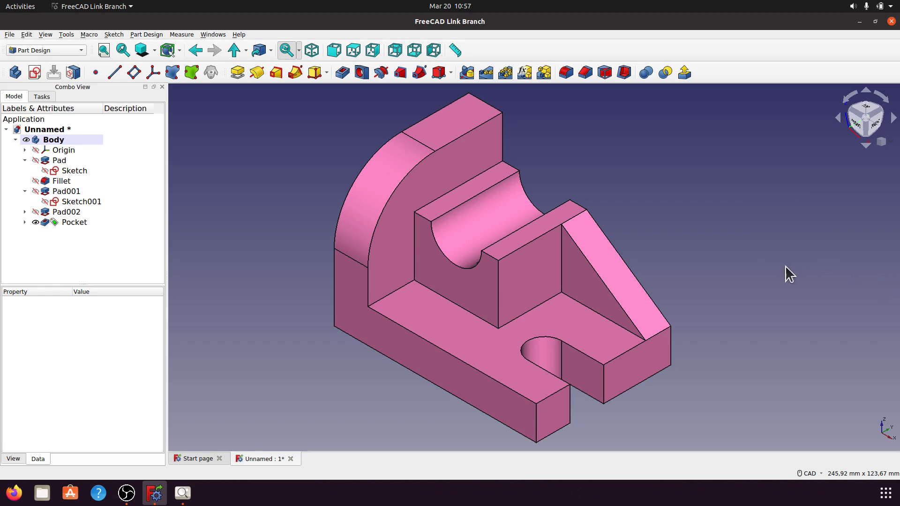
pyautogui.moveTo(743, 303)
pyautogui.mouseDown(button='middle')
pyautogui.moveTo(487, 279)
pyautogui.moveTo(547, 243)
pyautogui.moveTo(767, 225)
pyautogui.moveTo(705, 299)
pyautogui.moveTo(559, 296)
pyautogui.moveTo(609, 271)
pyautogui.moveTo(315, 283)
pyautogui.moveTo(369, 259)
pyautogui.moveTo(565, 239)
pyautogui.moveTo(467, 313)
pyautogui.moveTo(340, 294)
pyautogui.moveTo(426, 315)
pyautogui.moveTo(542, 303)
pyautogui.mouseUp(button='middle')
pyautogui.scroll(-2, 553, 307)
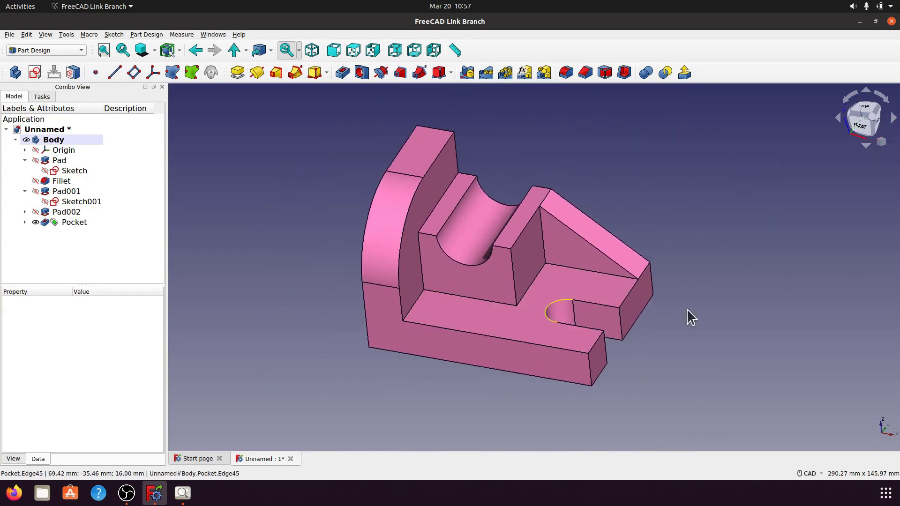
pyautogui.moveTo(692, 318)
pyautogui.mouseDown(button='middle')
pyautogui.moveTo(653, 352)
pyautogui.moveTo(619, 358)
pyautogui.moveTo(462, 339)
pyautogui.moveTo(488, 348)
pyautogui.mouseUp(button='middle')
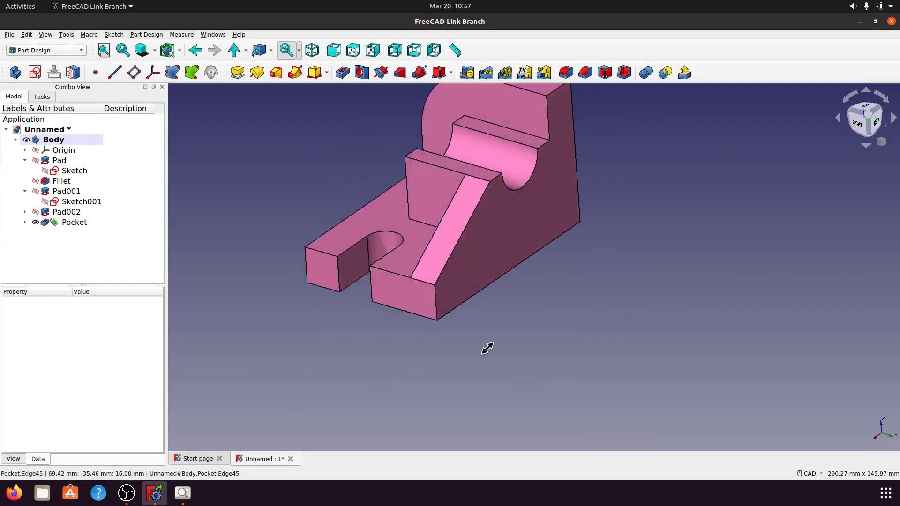
pyautogui.press('0')
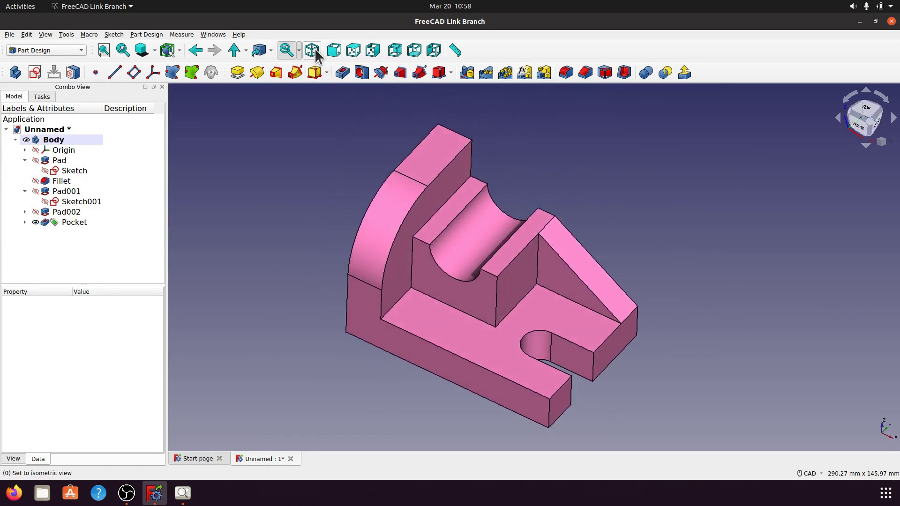
pyautogui.scroll(1, 646, 178)
pyautogui.scroll(2, 647, 176)
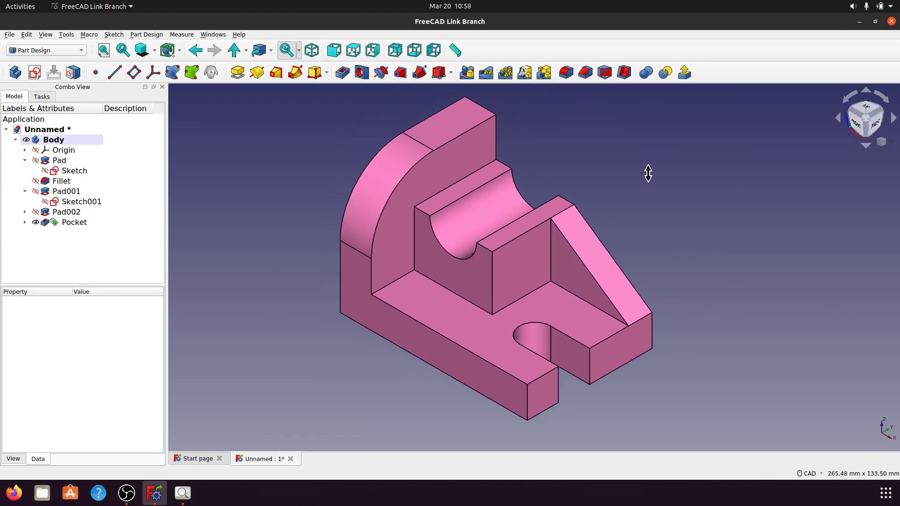
pyautogui.moveTo(648, 174)
pyautogui.mouseDown(button='middle')
pyautogui.moveTo(649, 182)
pyautogui.moveTo(666, 182)
pyautogui.mouseUp(button='middle')
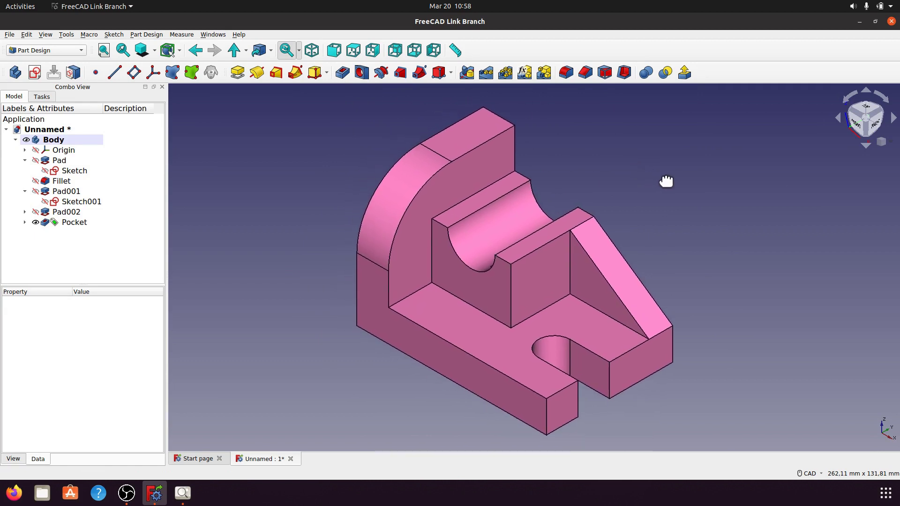
pyautogui.scroll(1, 661, 183)
pyautogui.scroll(1, 657, 182)
pyautogui.scroll(1, 673, 200)
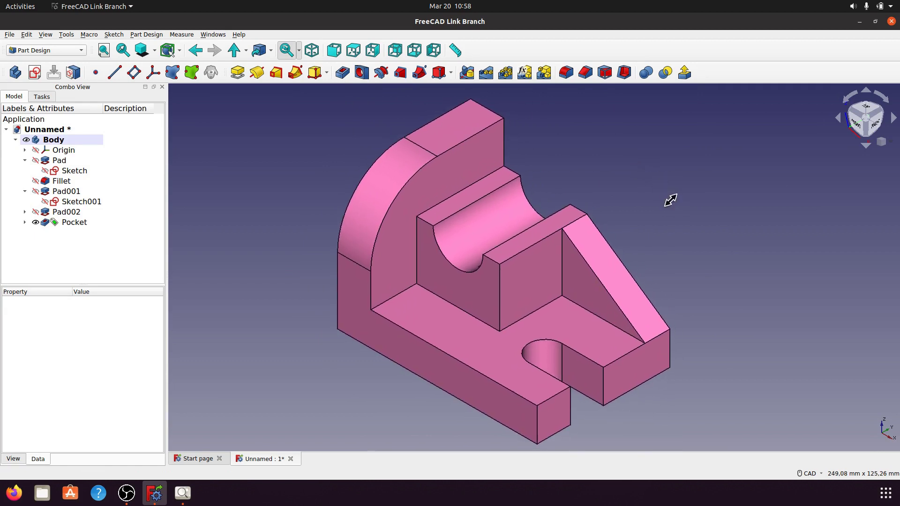
pyautogui.scroll(1, 670, 199)
pyautogui.scroll(1, 670, 196)
pyautogui.scroll(1, 669, 196)
pyautogui.scroll(1, 671, 197)
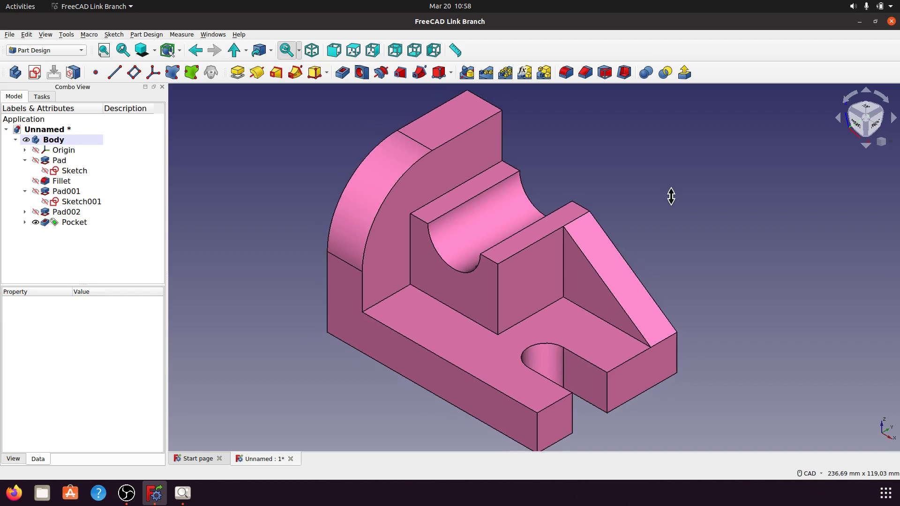
pyautogui.moveTo(750, 218); pyautogui.dragTo(728, 220, button='middle')
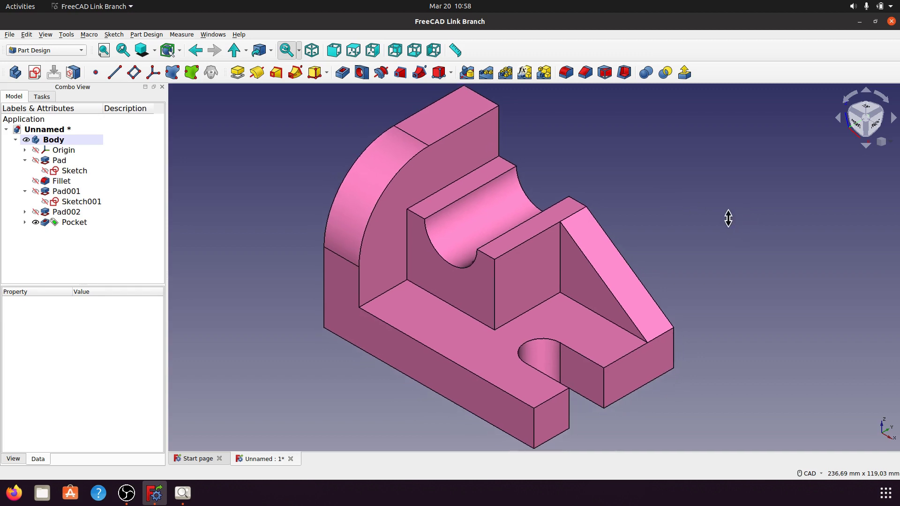
pyautogui.scroll(-1, 728, 218)
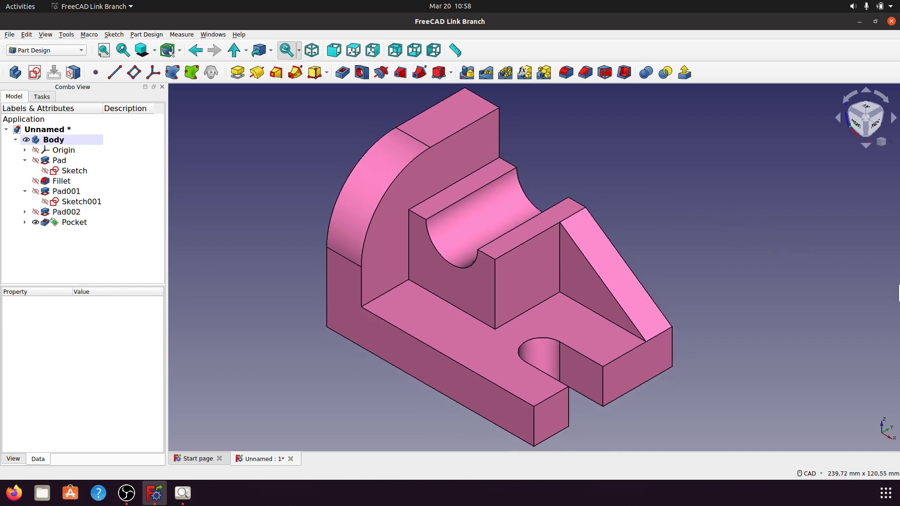